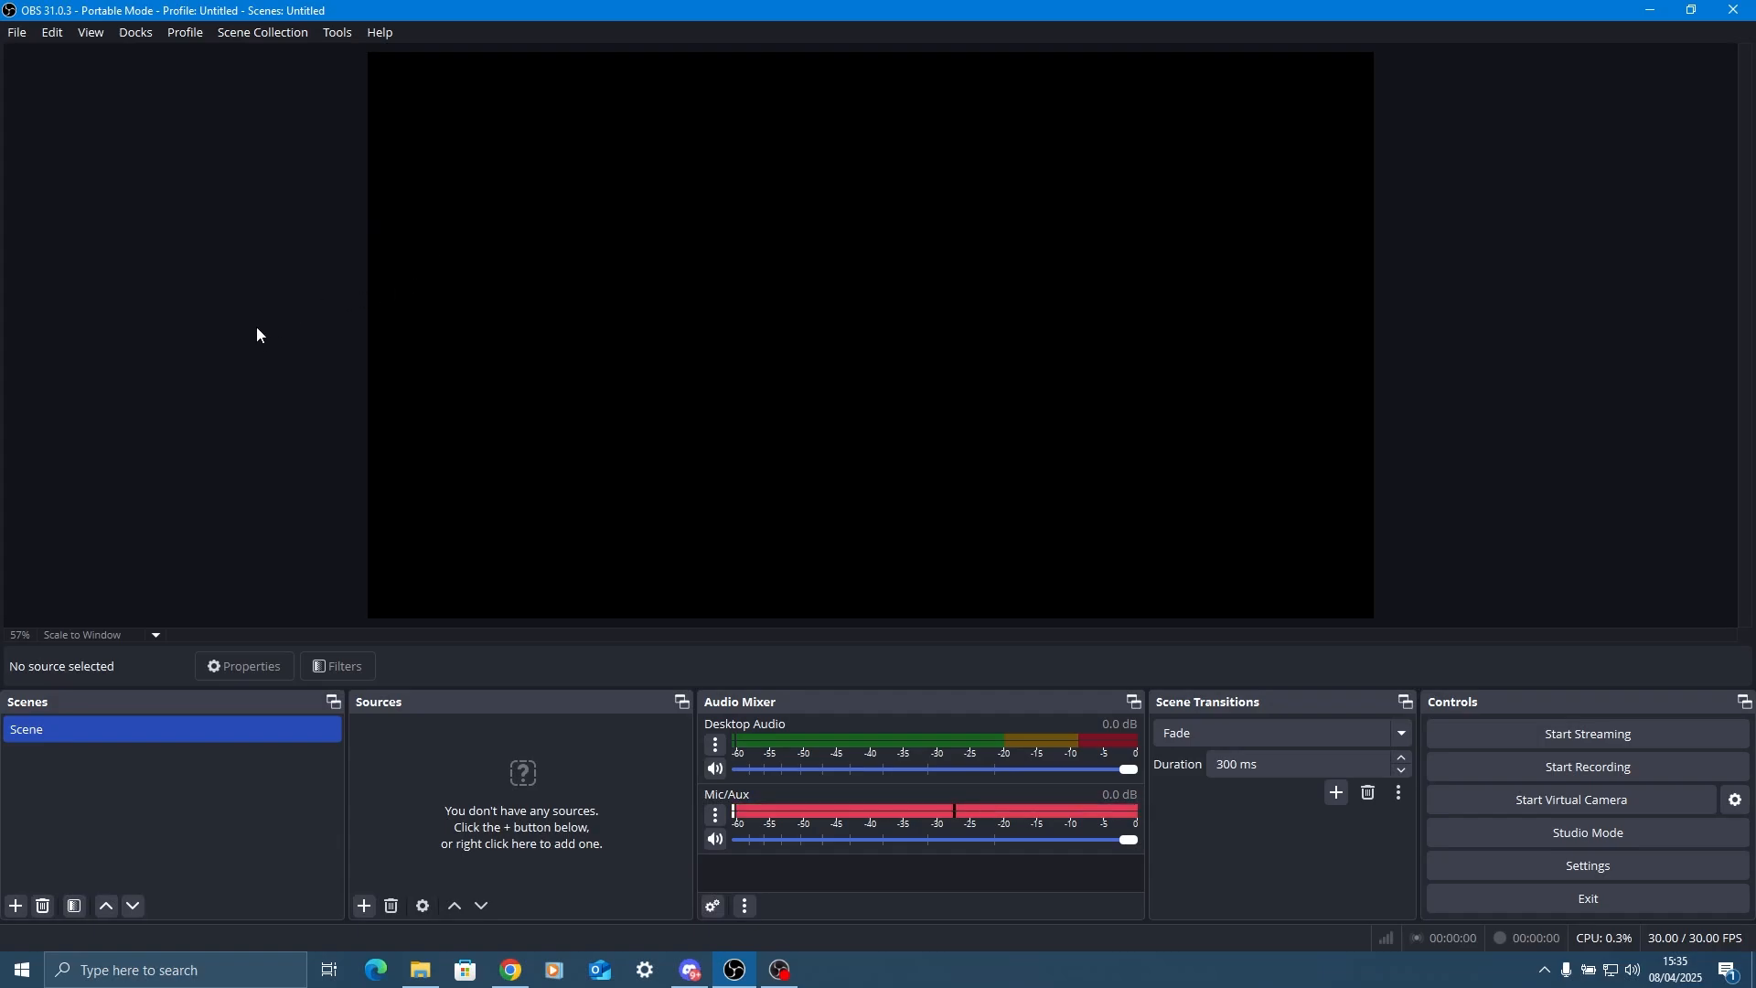
Enable snapping sources to the horizontal and vertical centre in the general settings.
click(1474, 865)
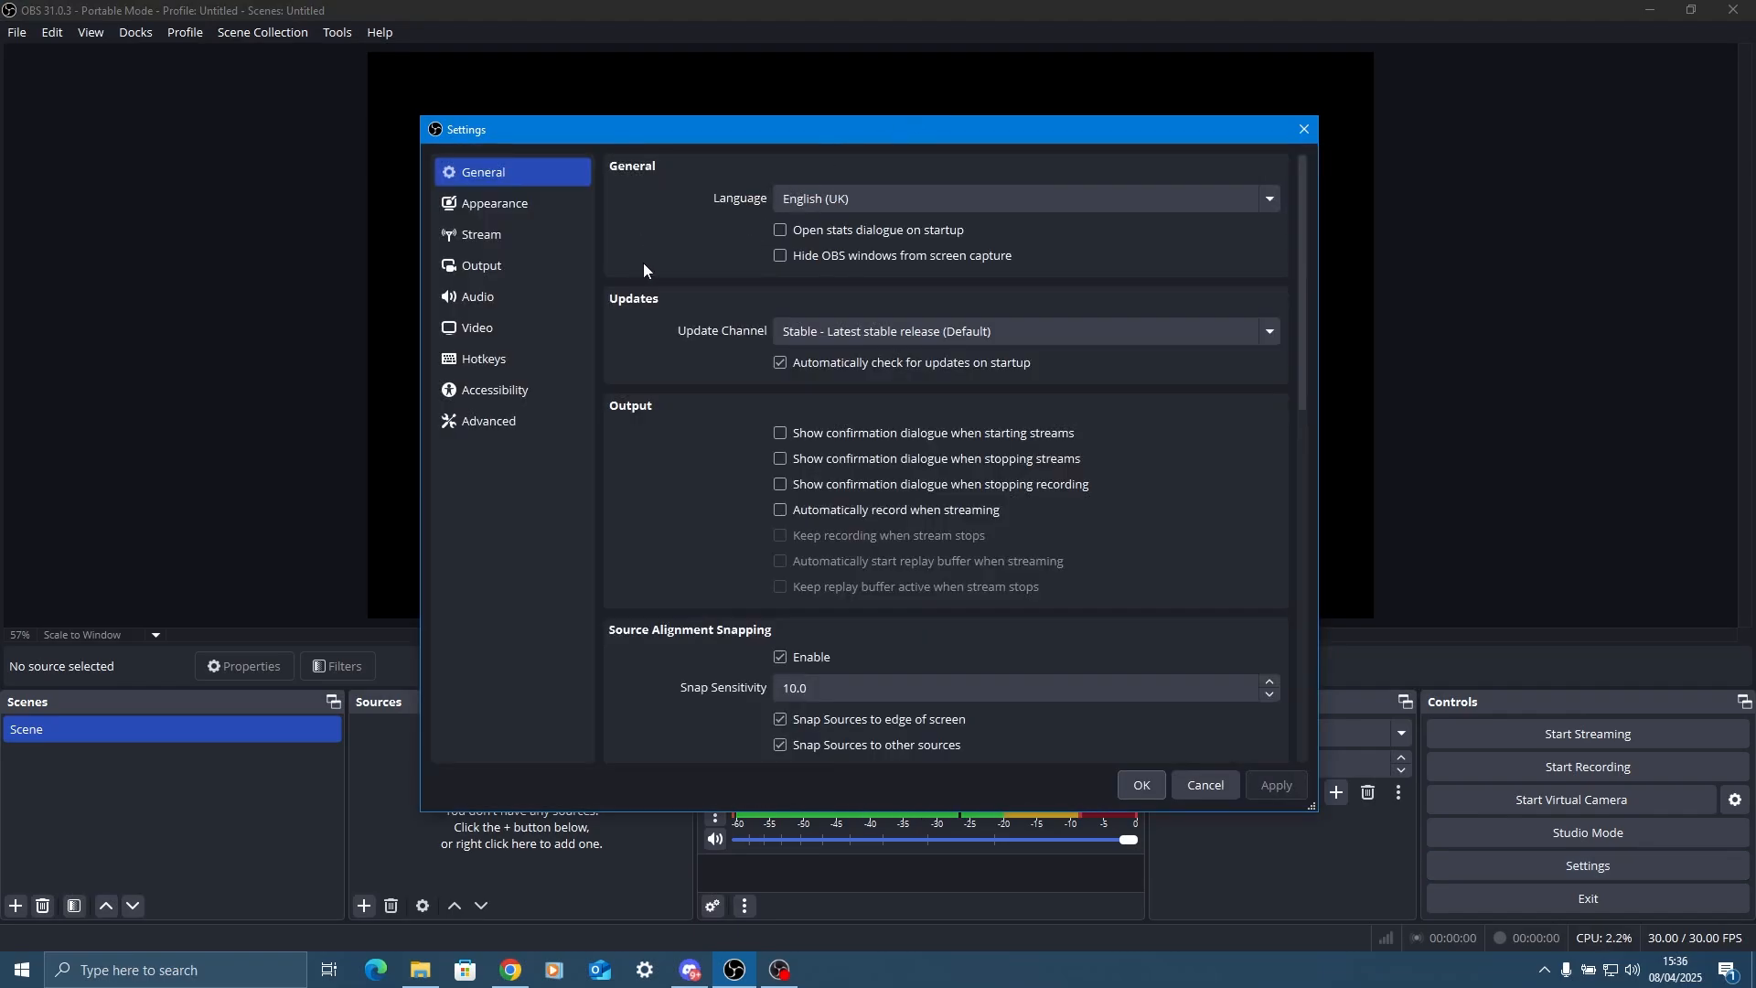
scroll(640, 265, down, 5)
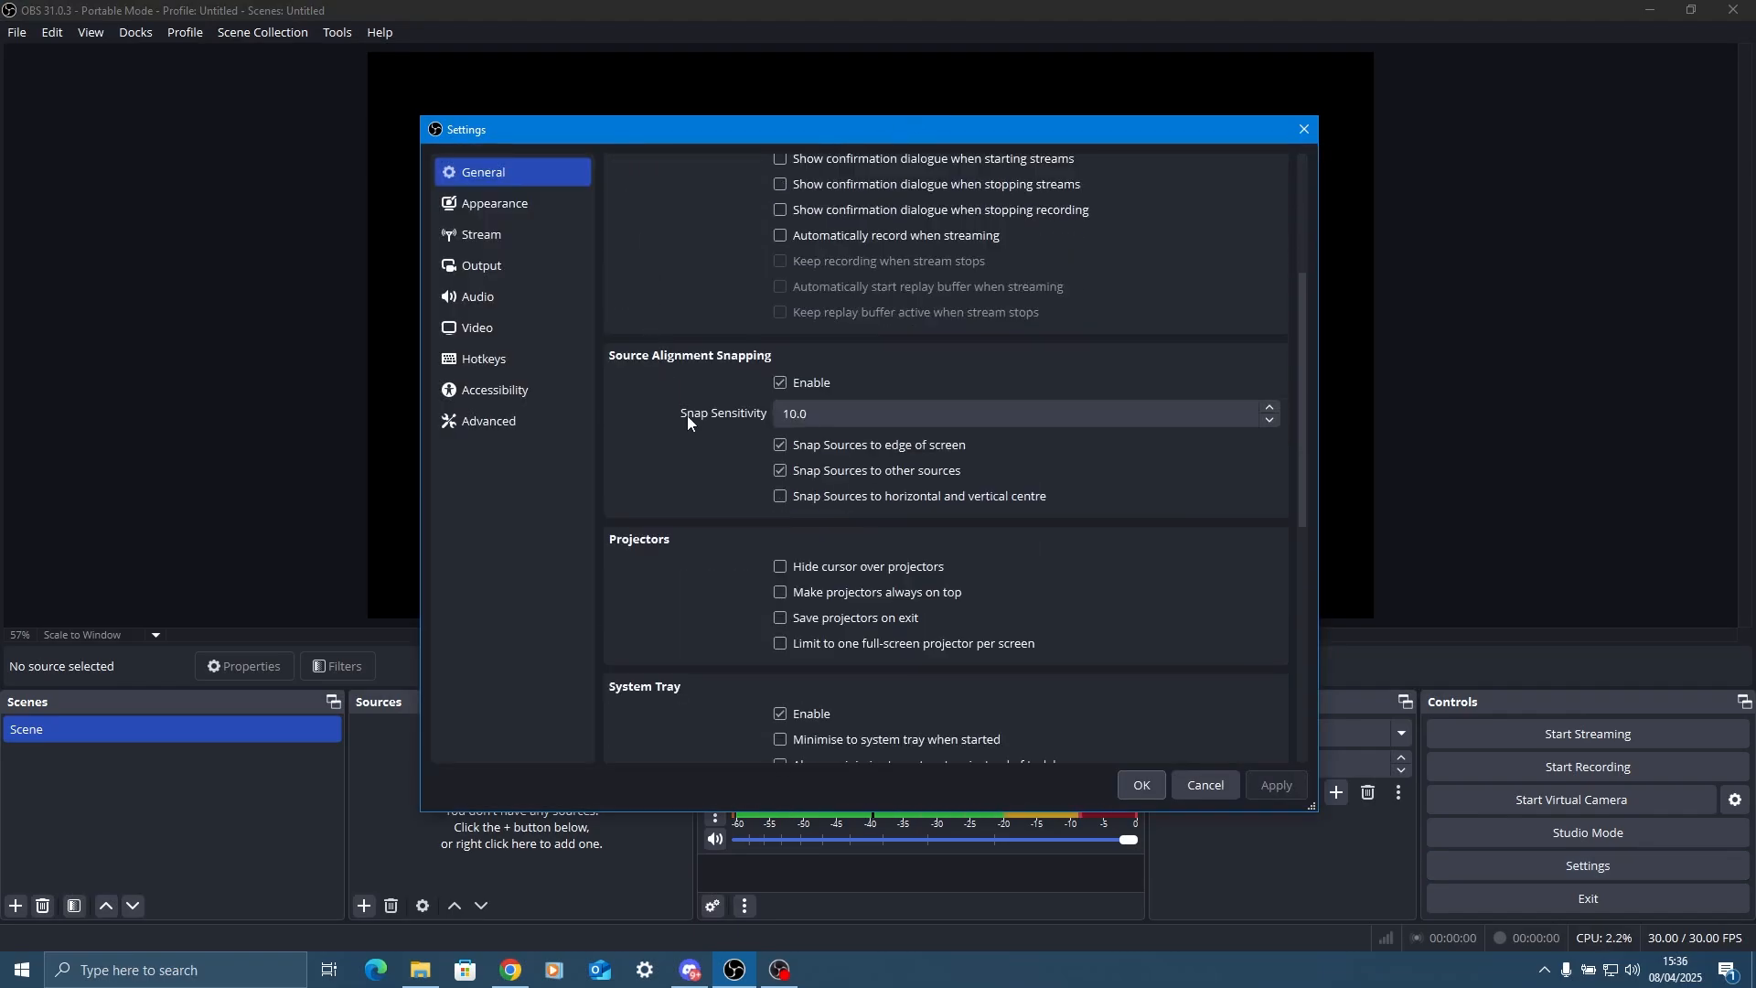
click(785, 497)
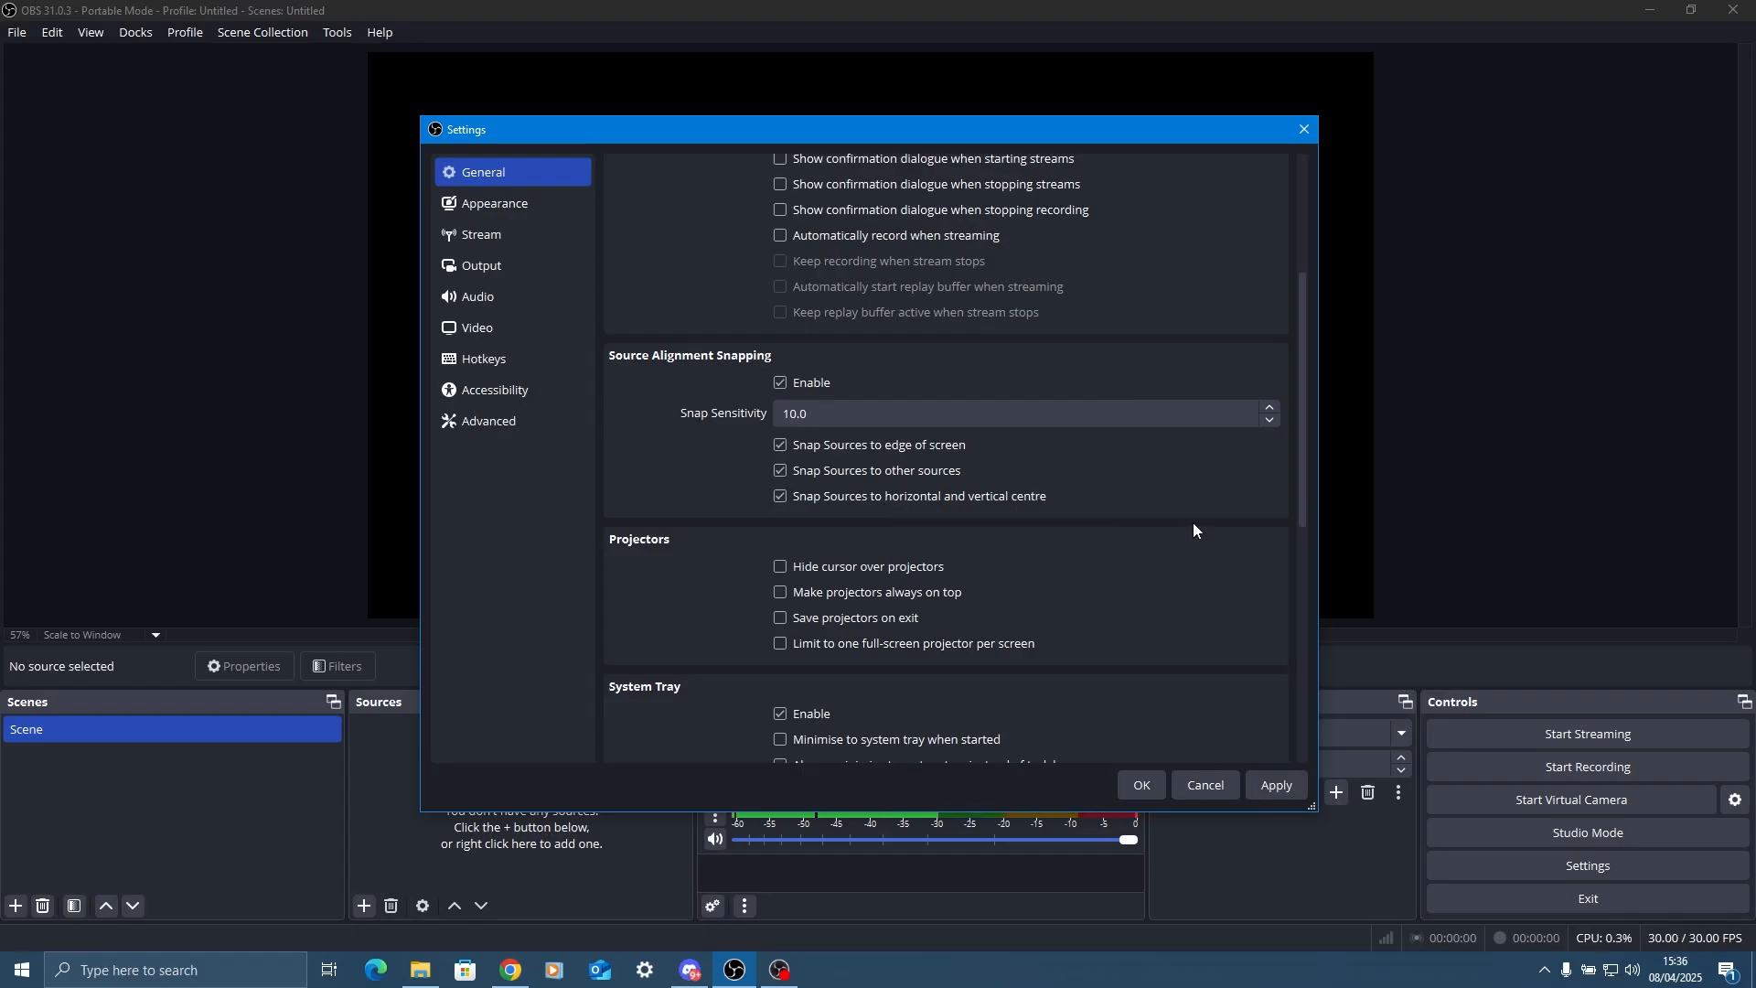
scroll(1077, 478, down, 5)
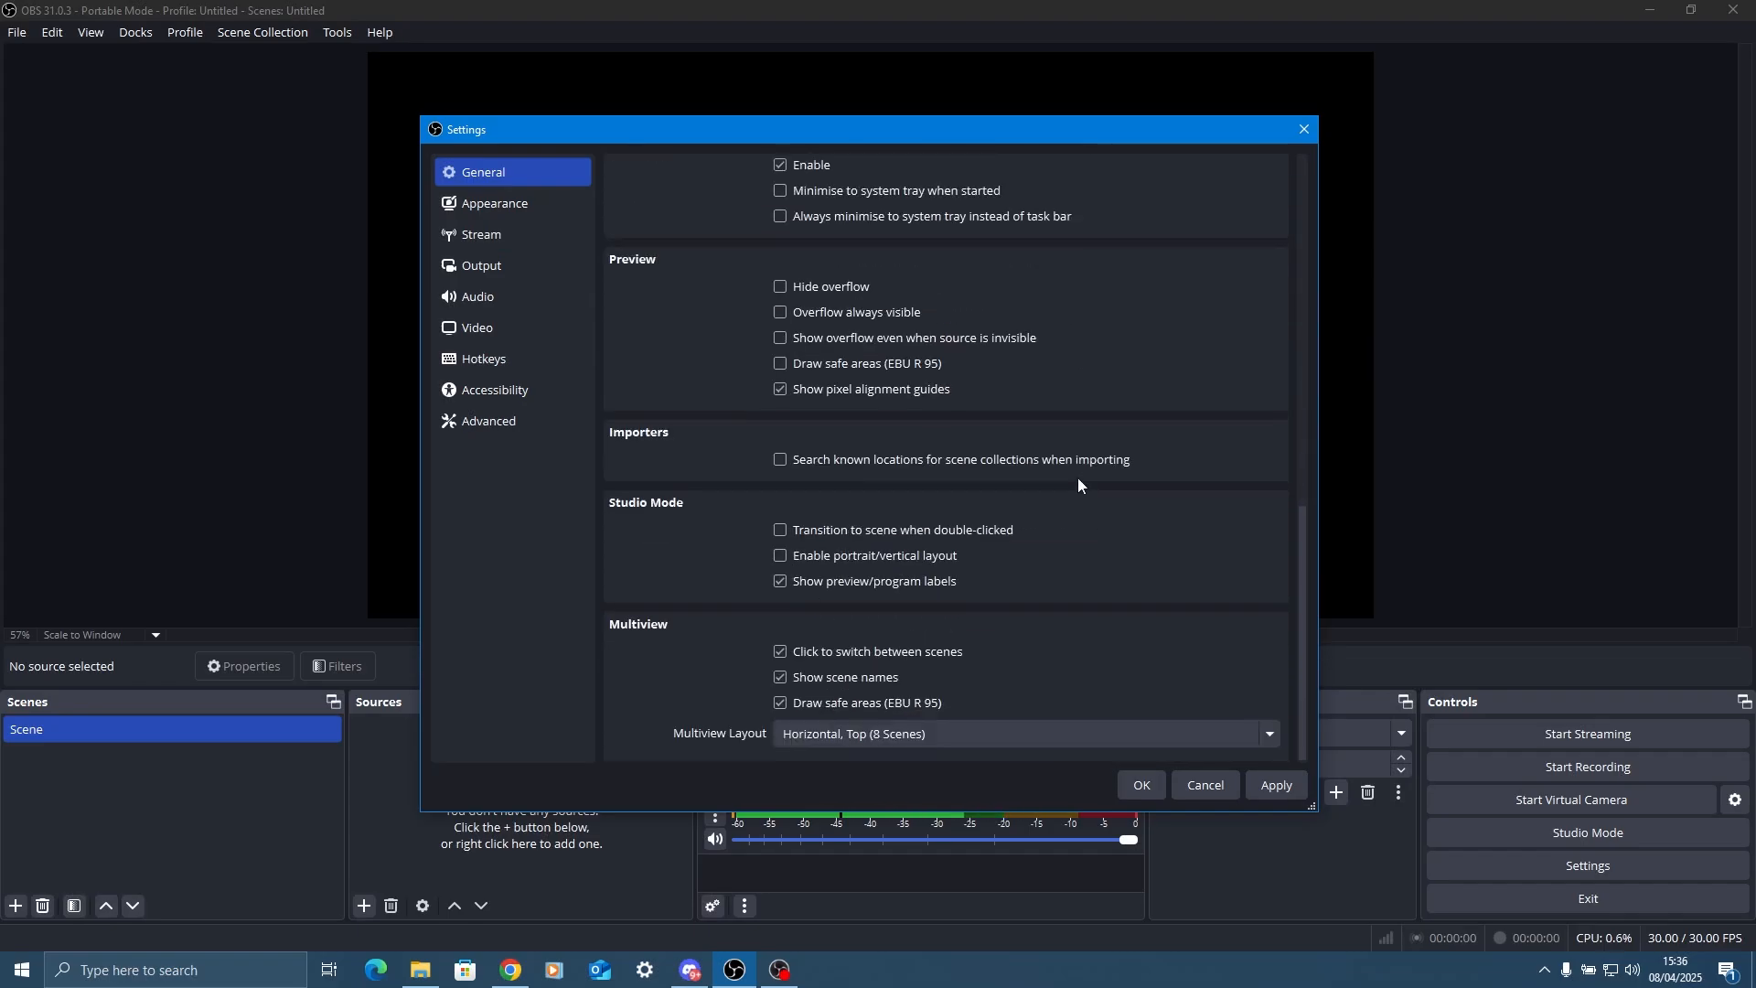
scroll(1104, 470, up, 5)
Try the Acri style in the appearance settings and switch back to the Default style.
click(546, 206)
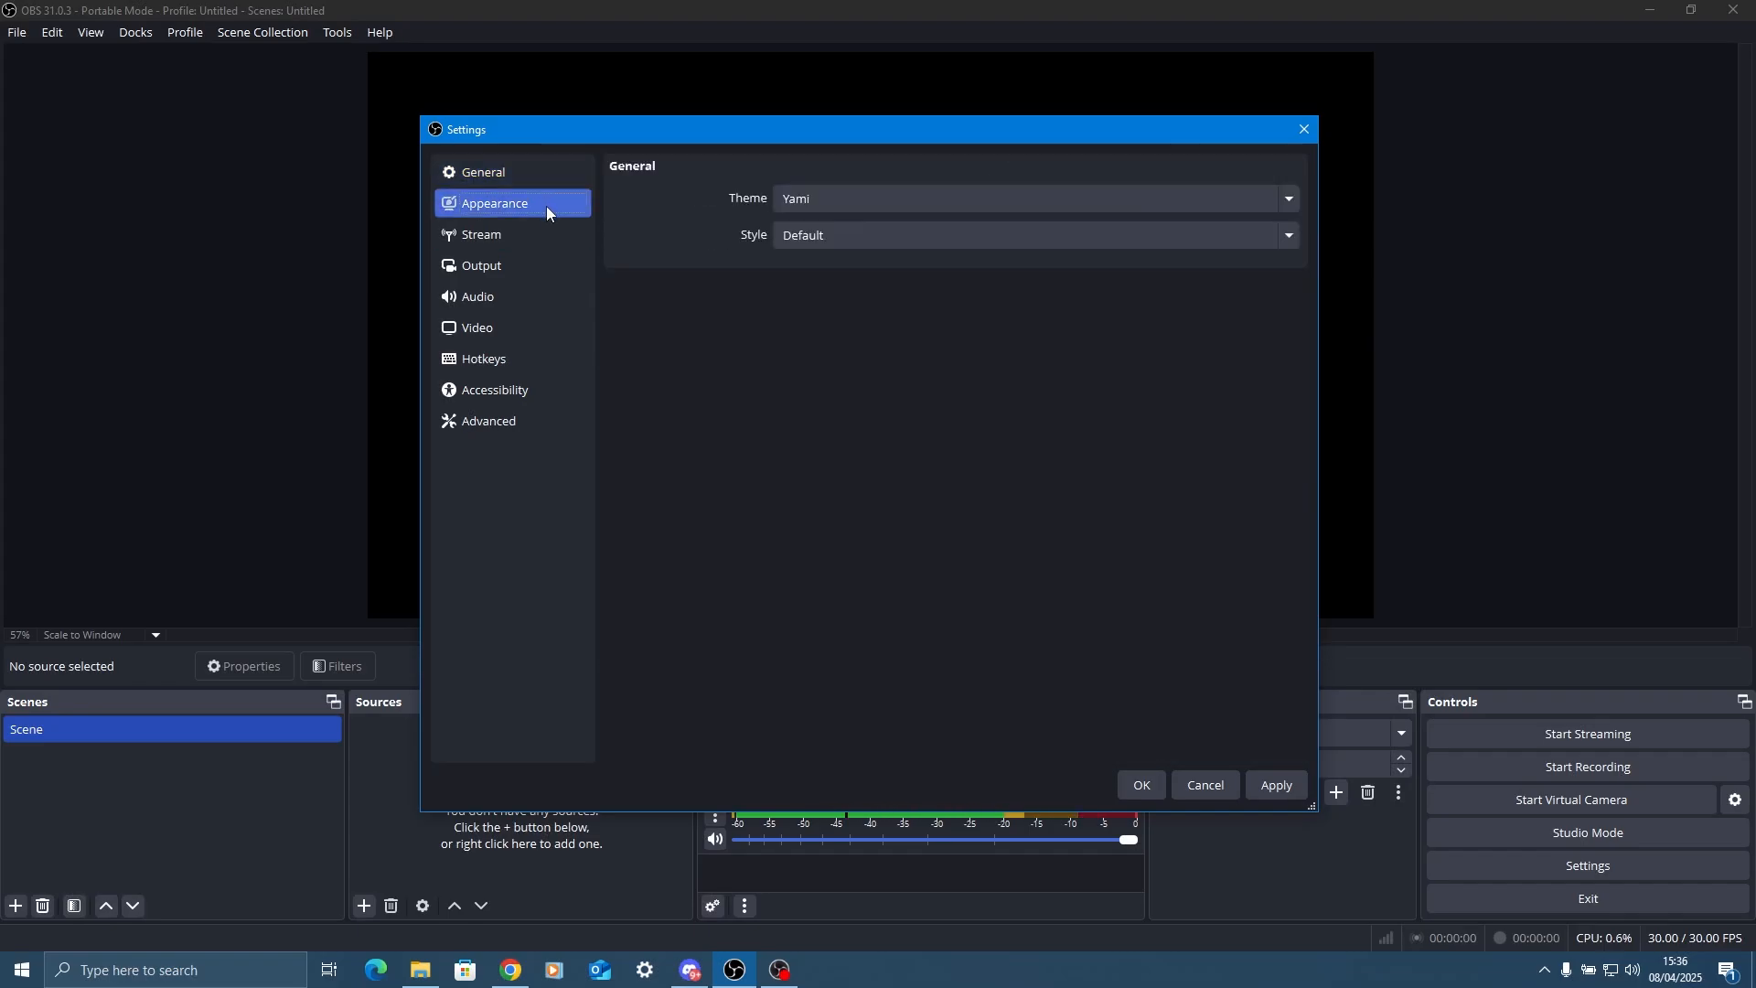
click(836, 205)
click(820, 198)
click(826, 236)
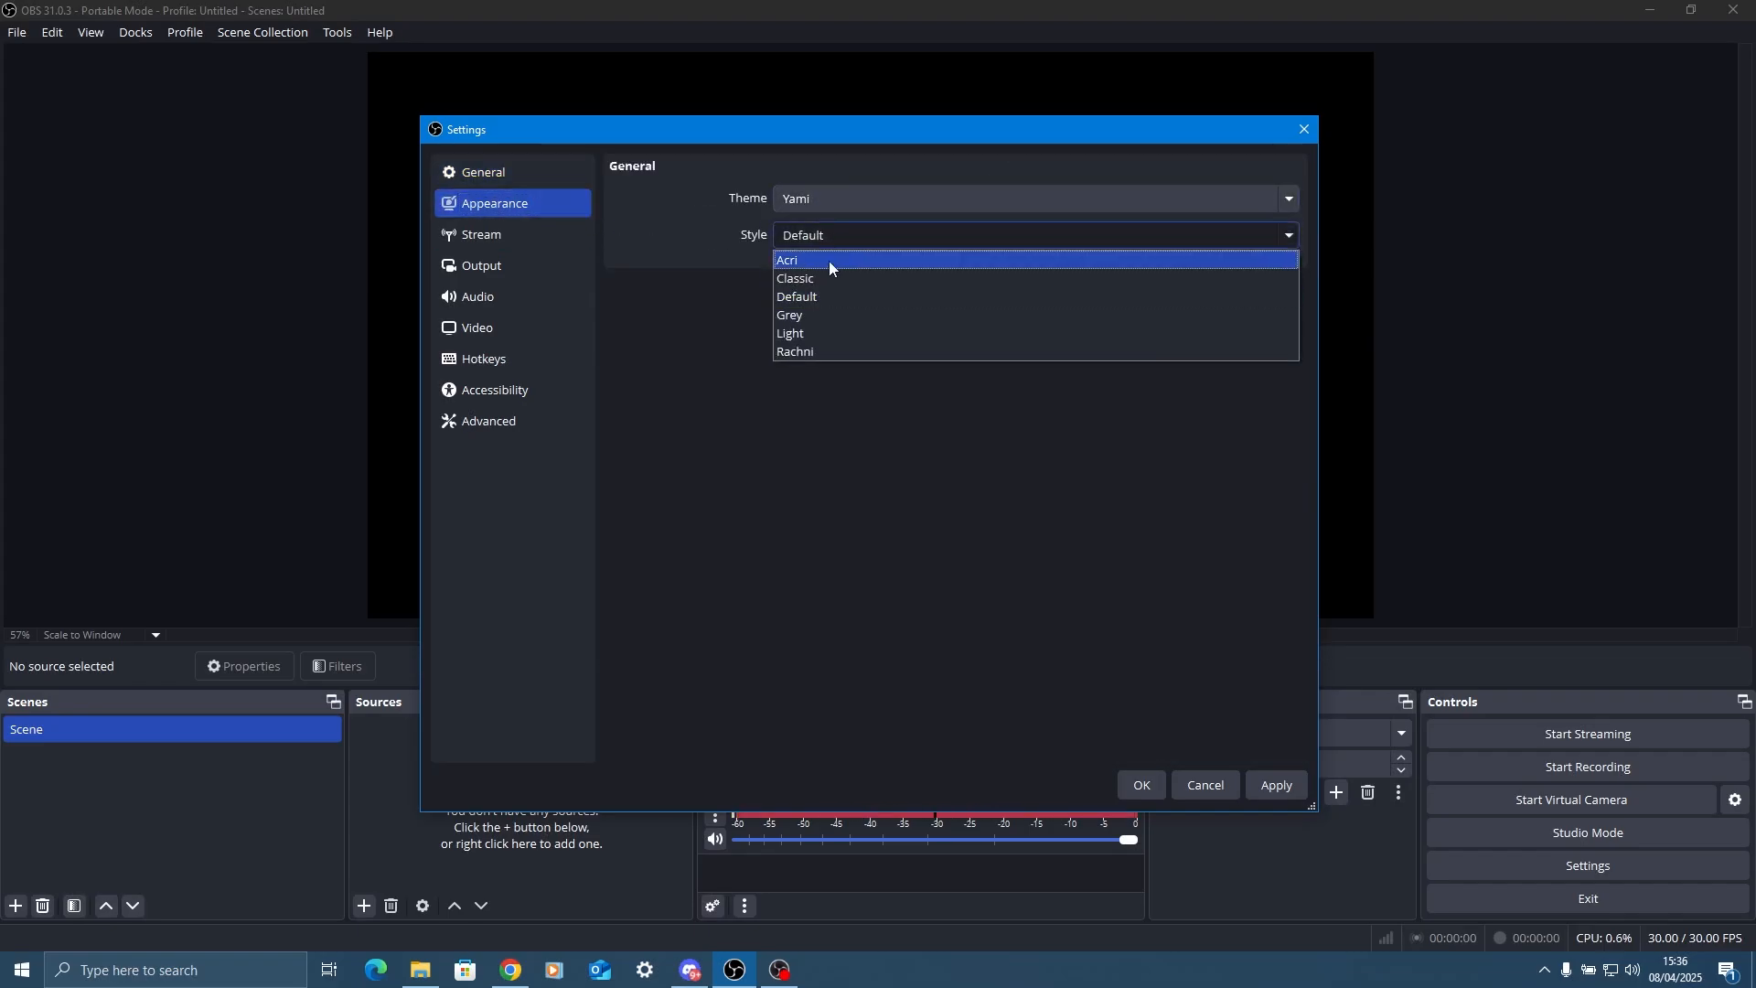
click(829, 261)
click(826, 234)
click(812, 298)
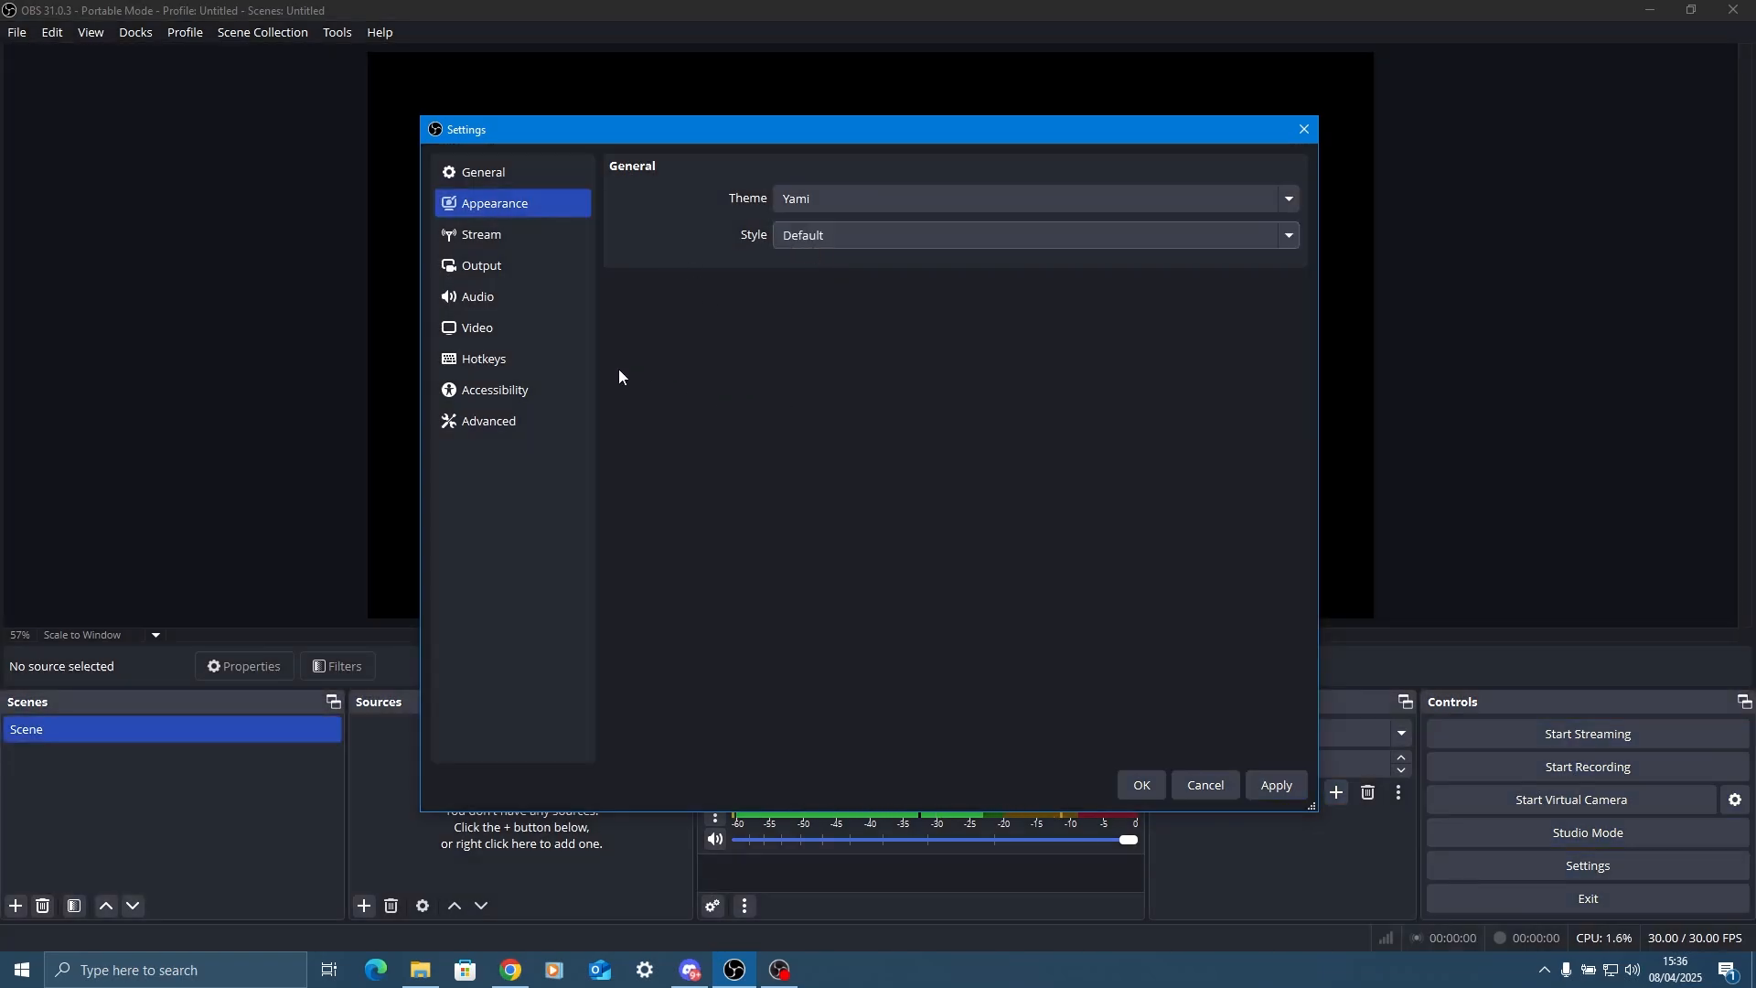
Choose a stream key as the Twitch destination, enable ignoring the streaming service setting recommendations, and apply the settings.
click(536, 236)
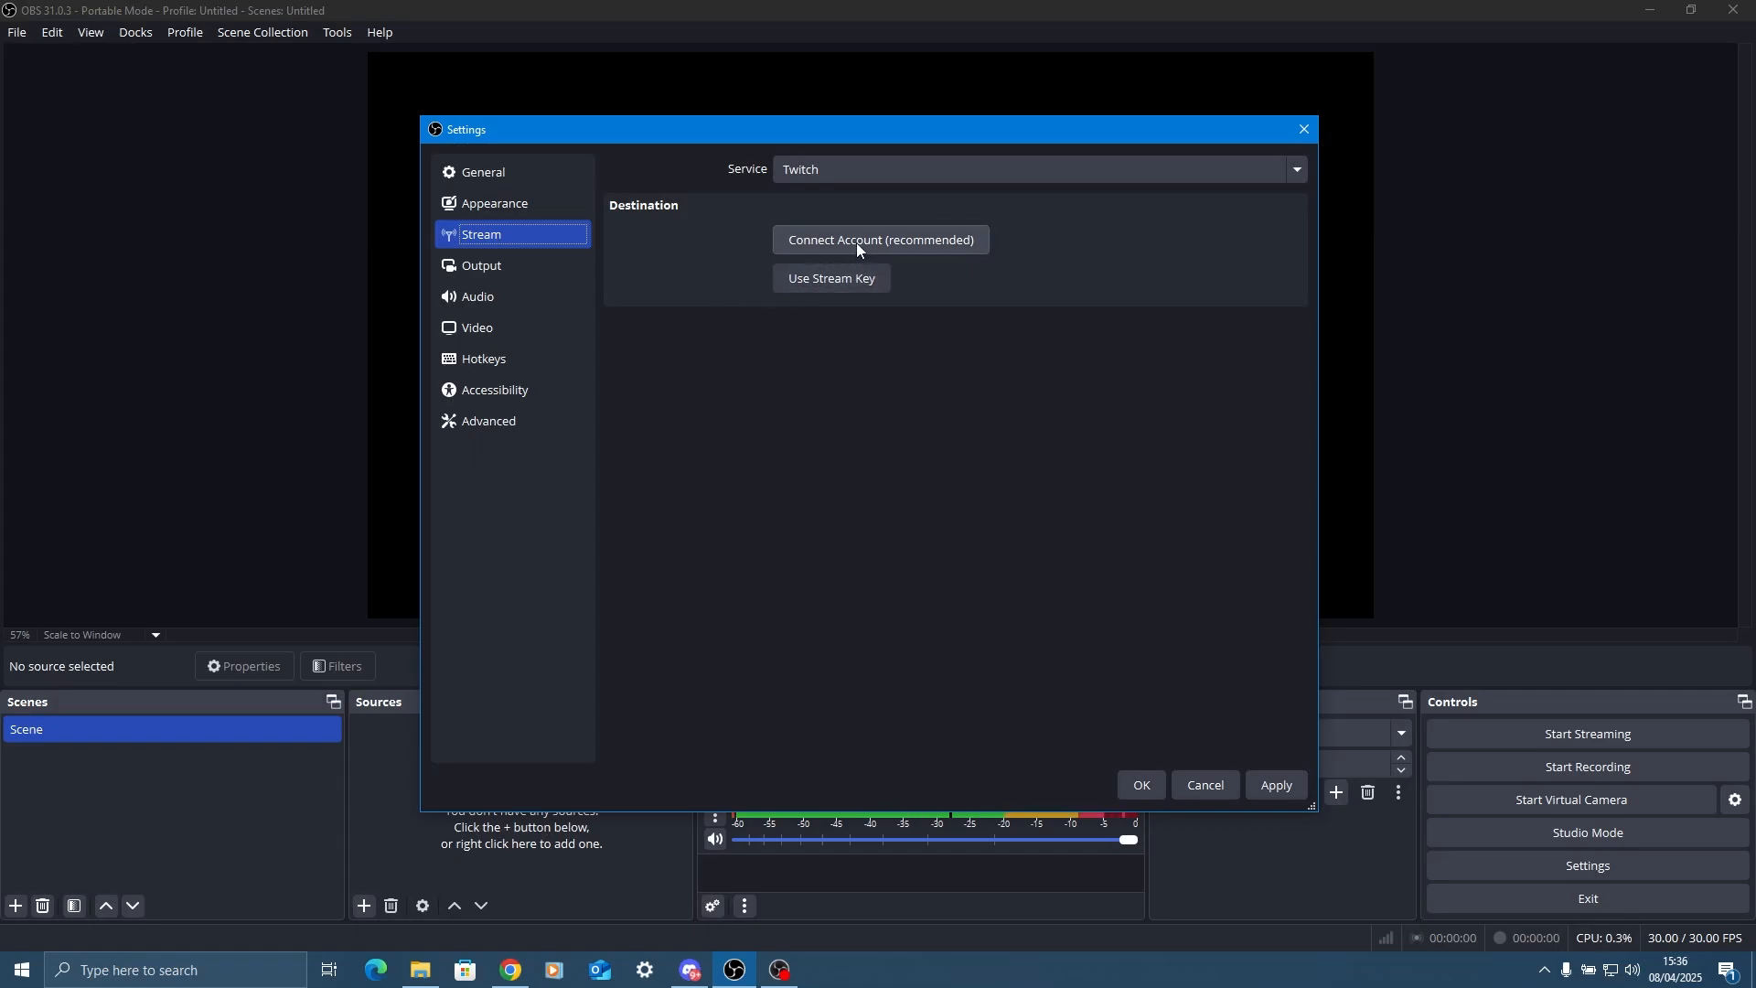
click(809, 287)
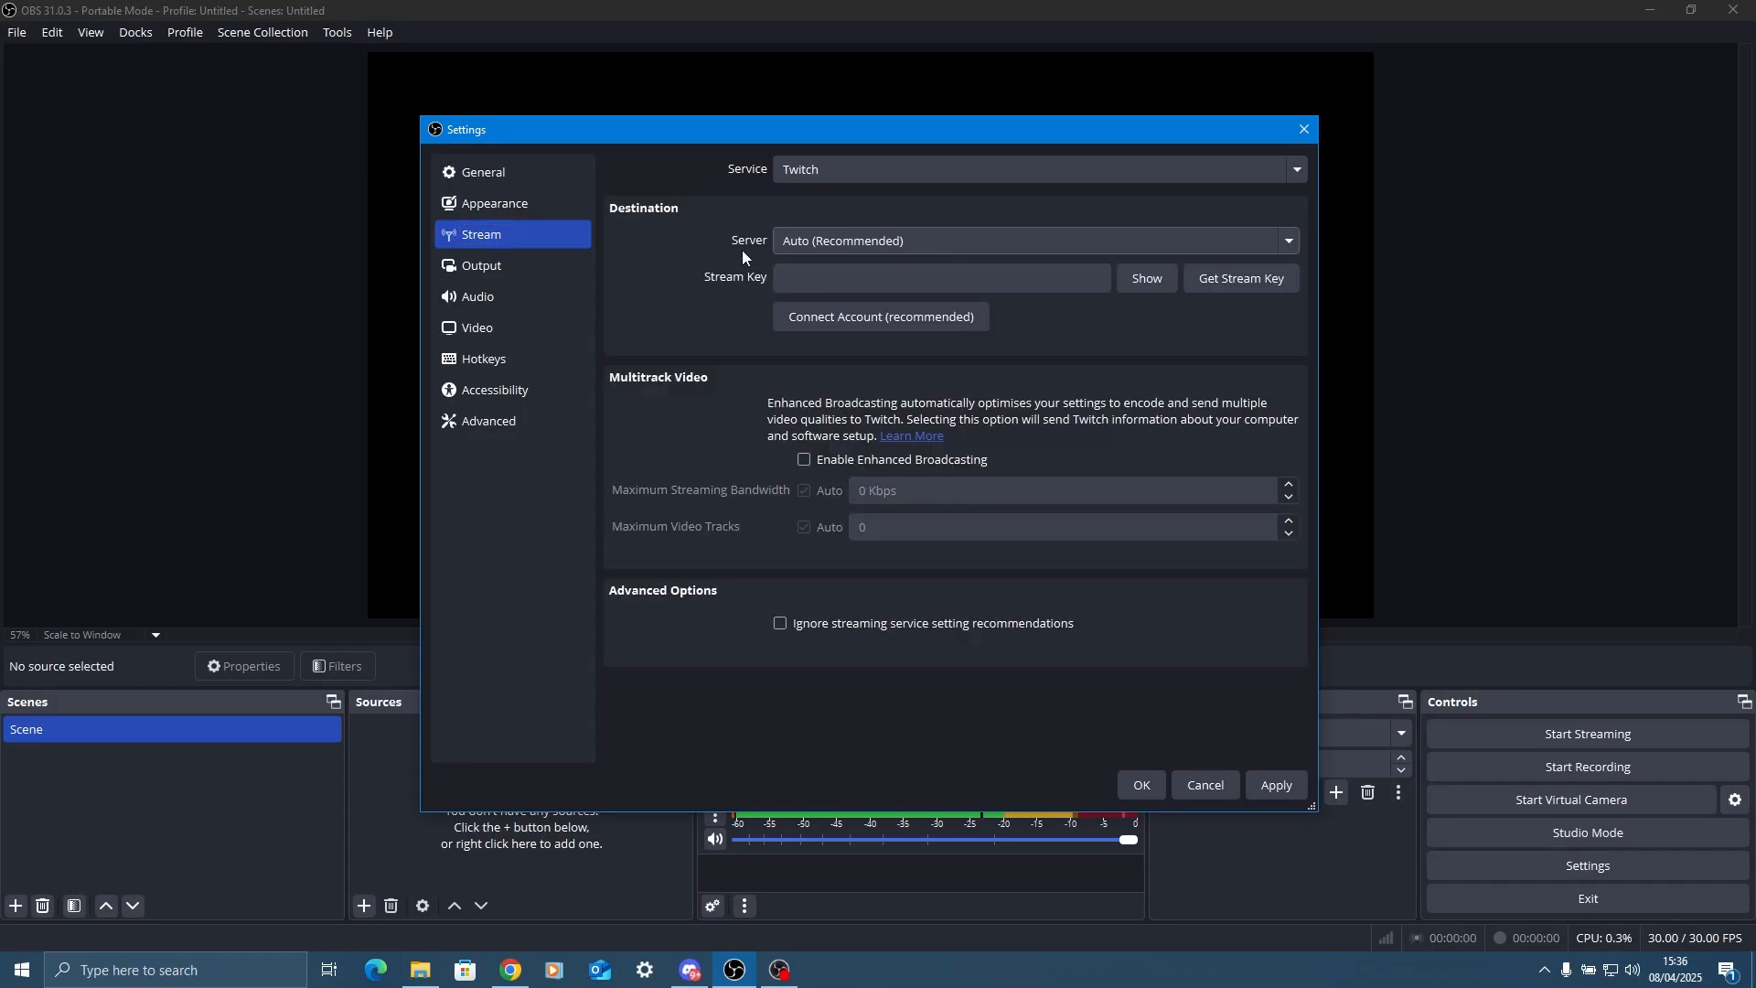
click(942, 288)
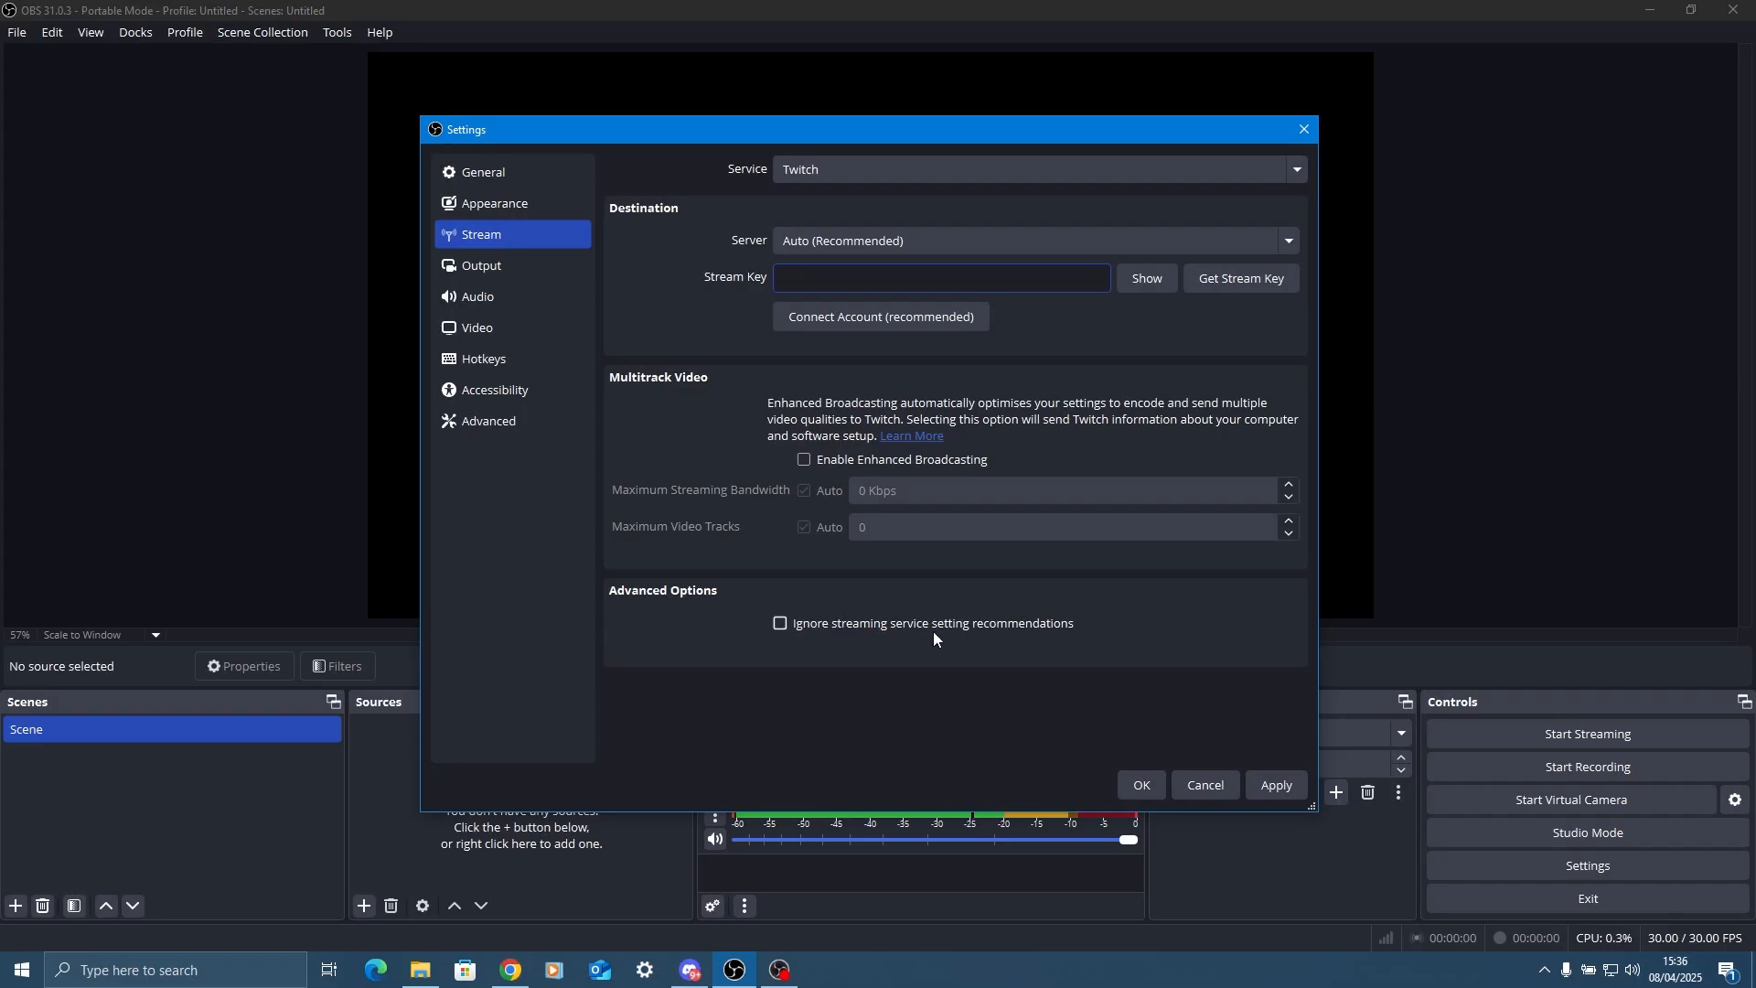
click(980, 628)
click(998, 509)
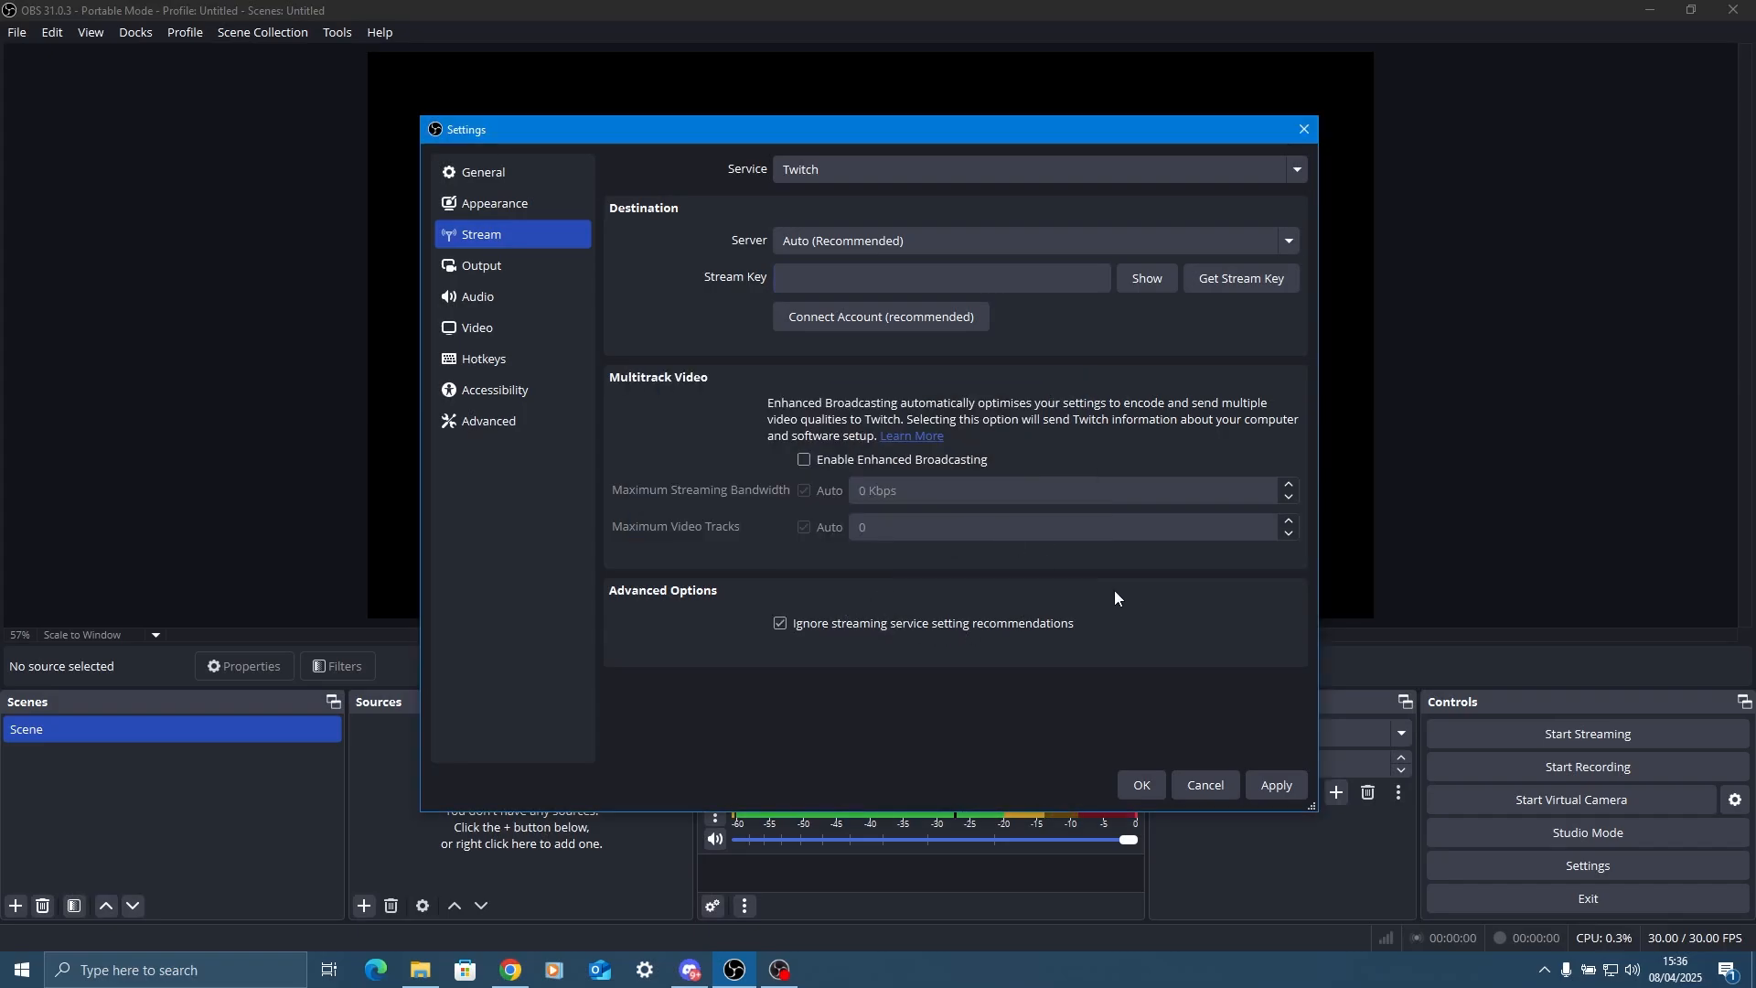
click(1277, 784)
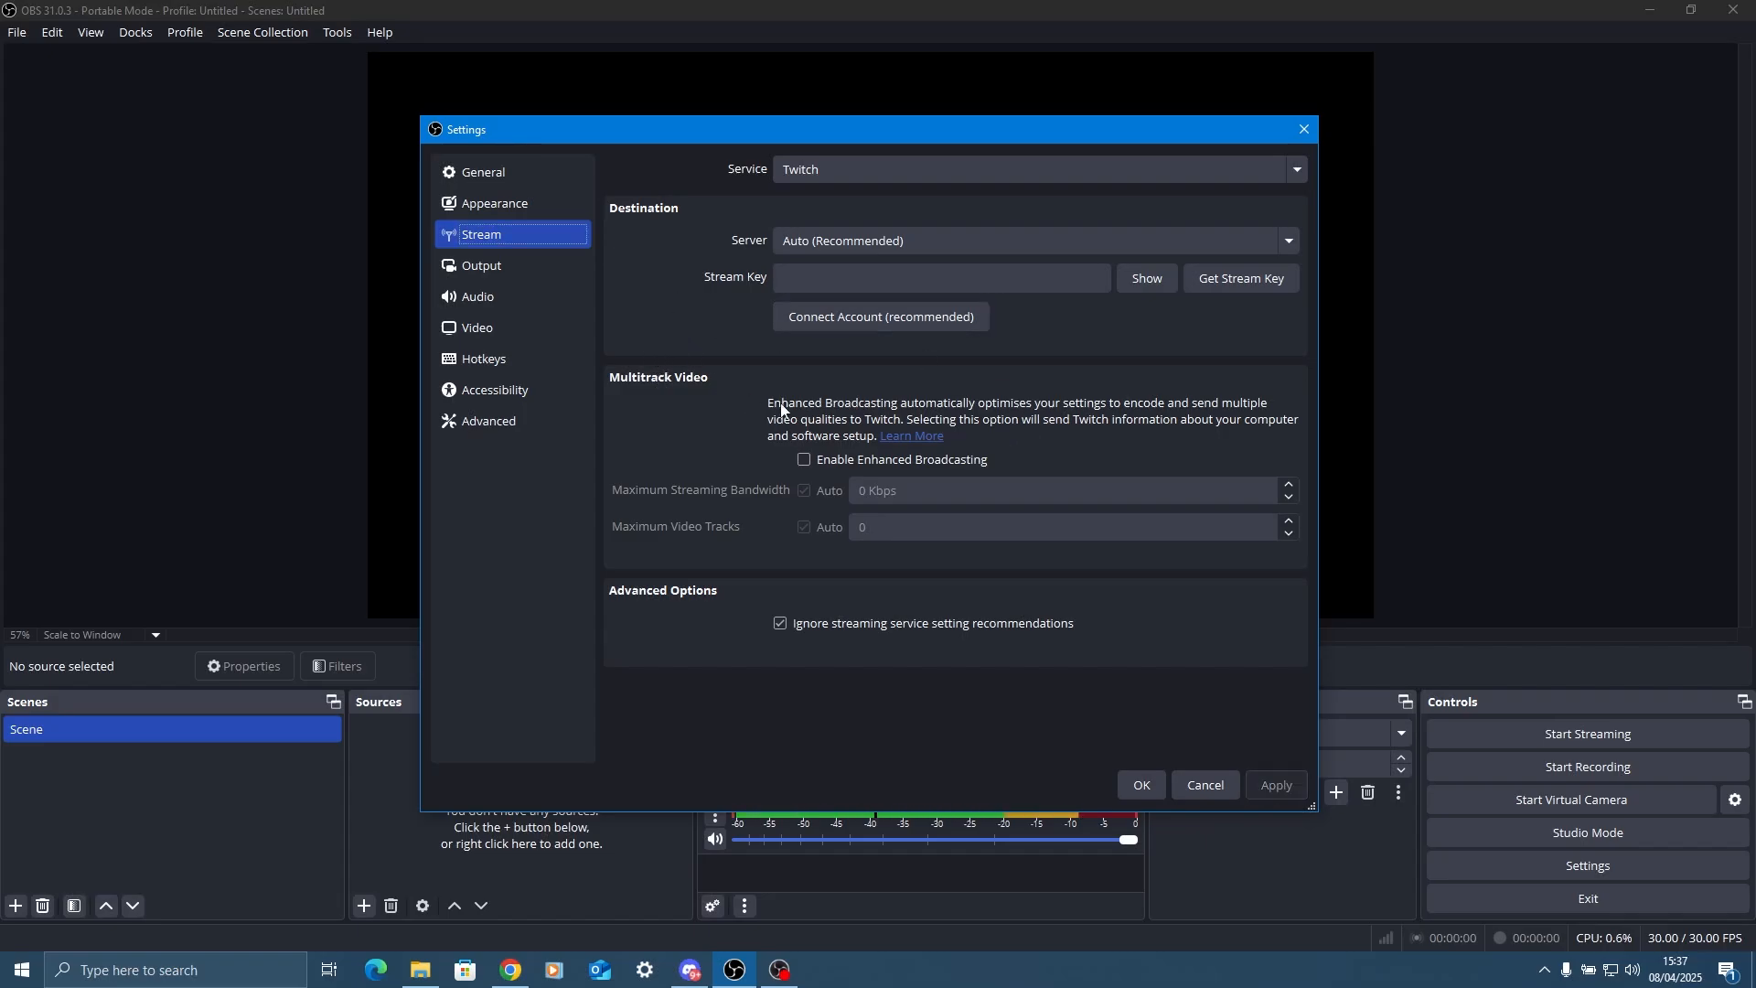
Switch the output mode to Advanced and set the streaming video encoder to NVIDIA NVENC H.264.
click(504, 266)
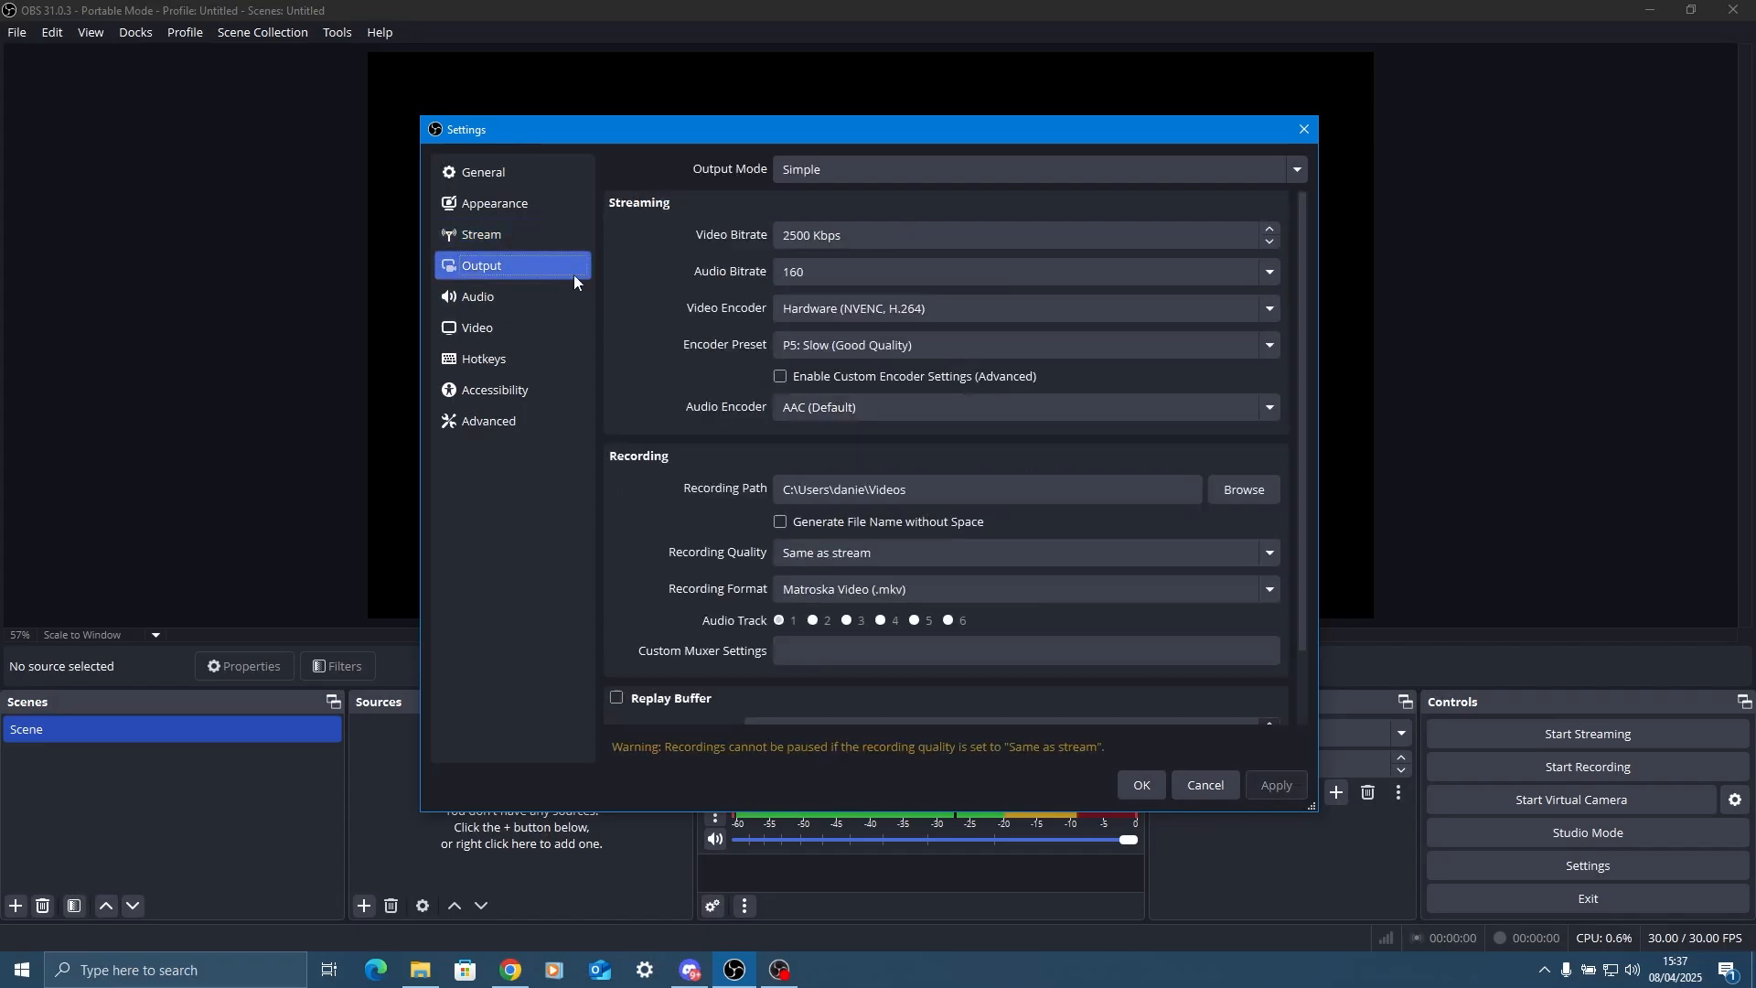
click(813, 177)
click(820, 202)
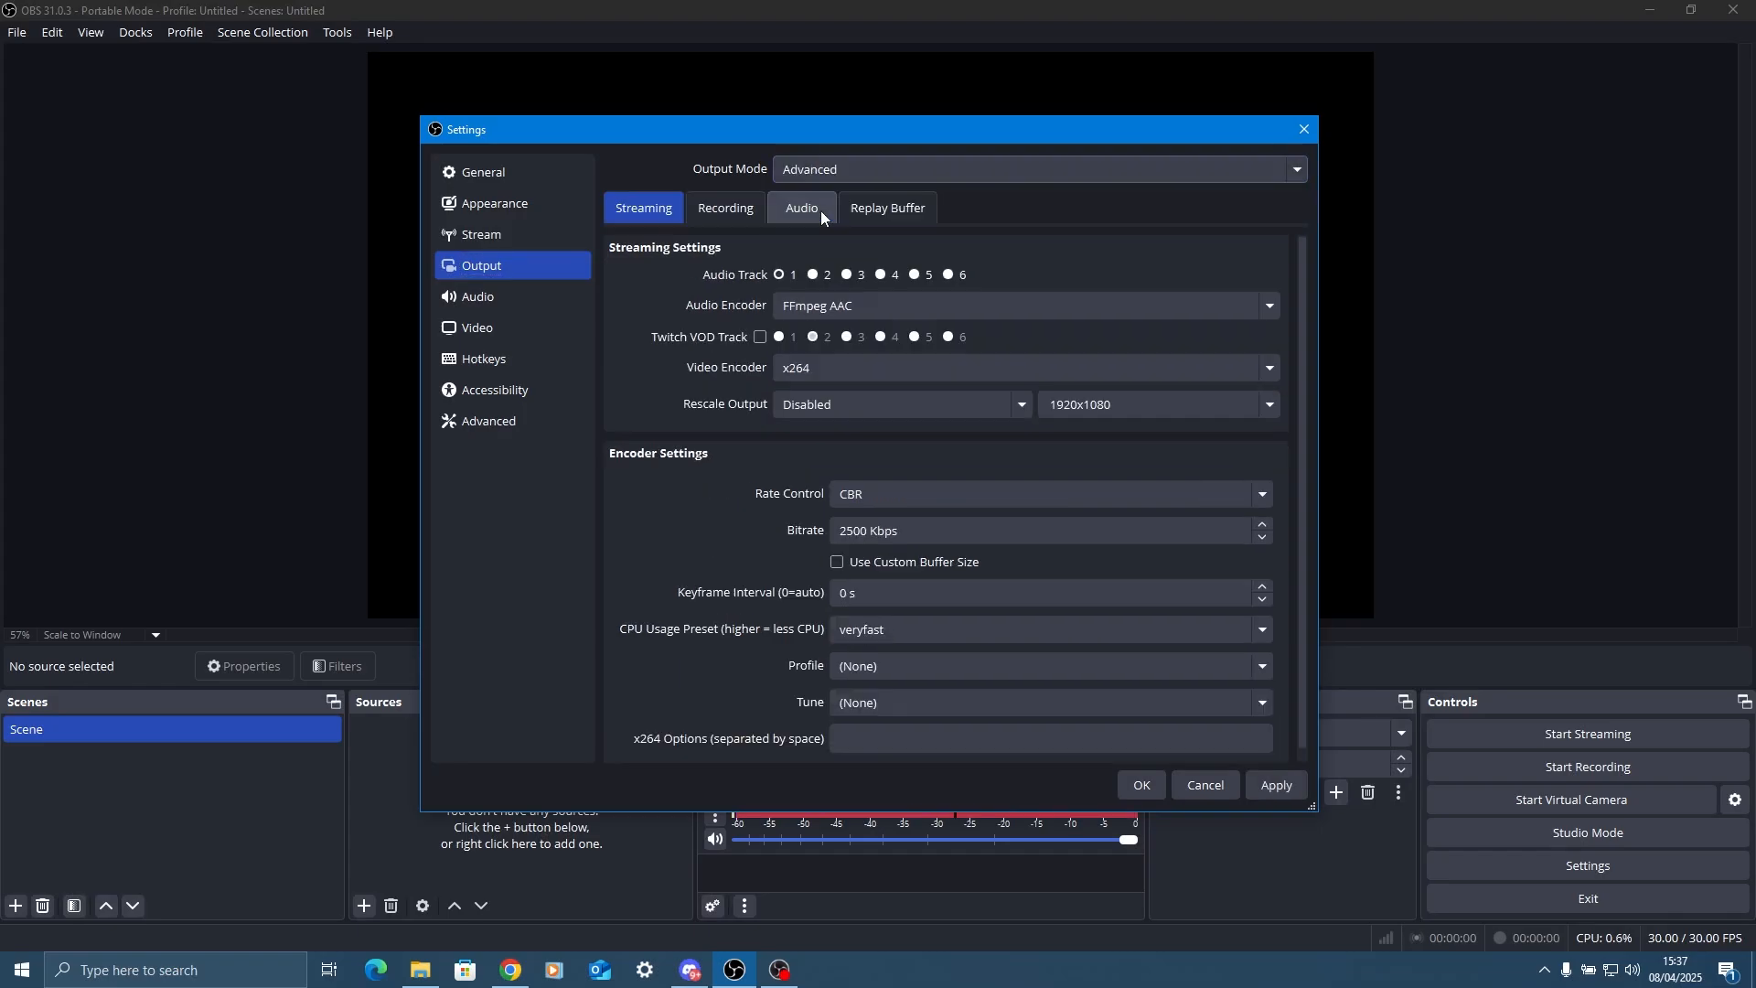
click(823, 368)
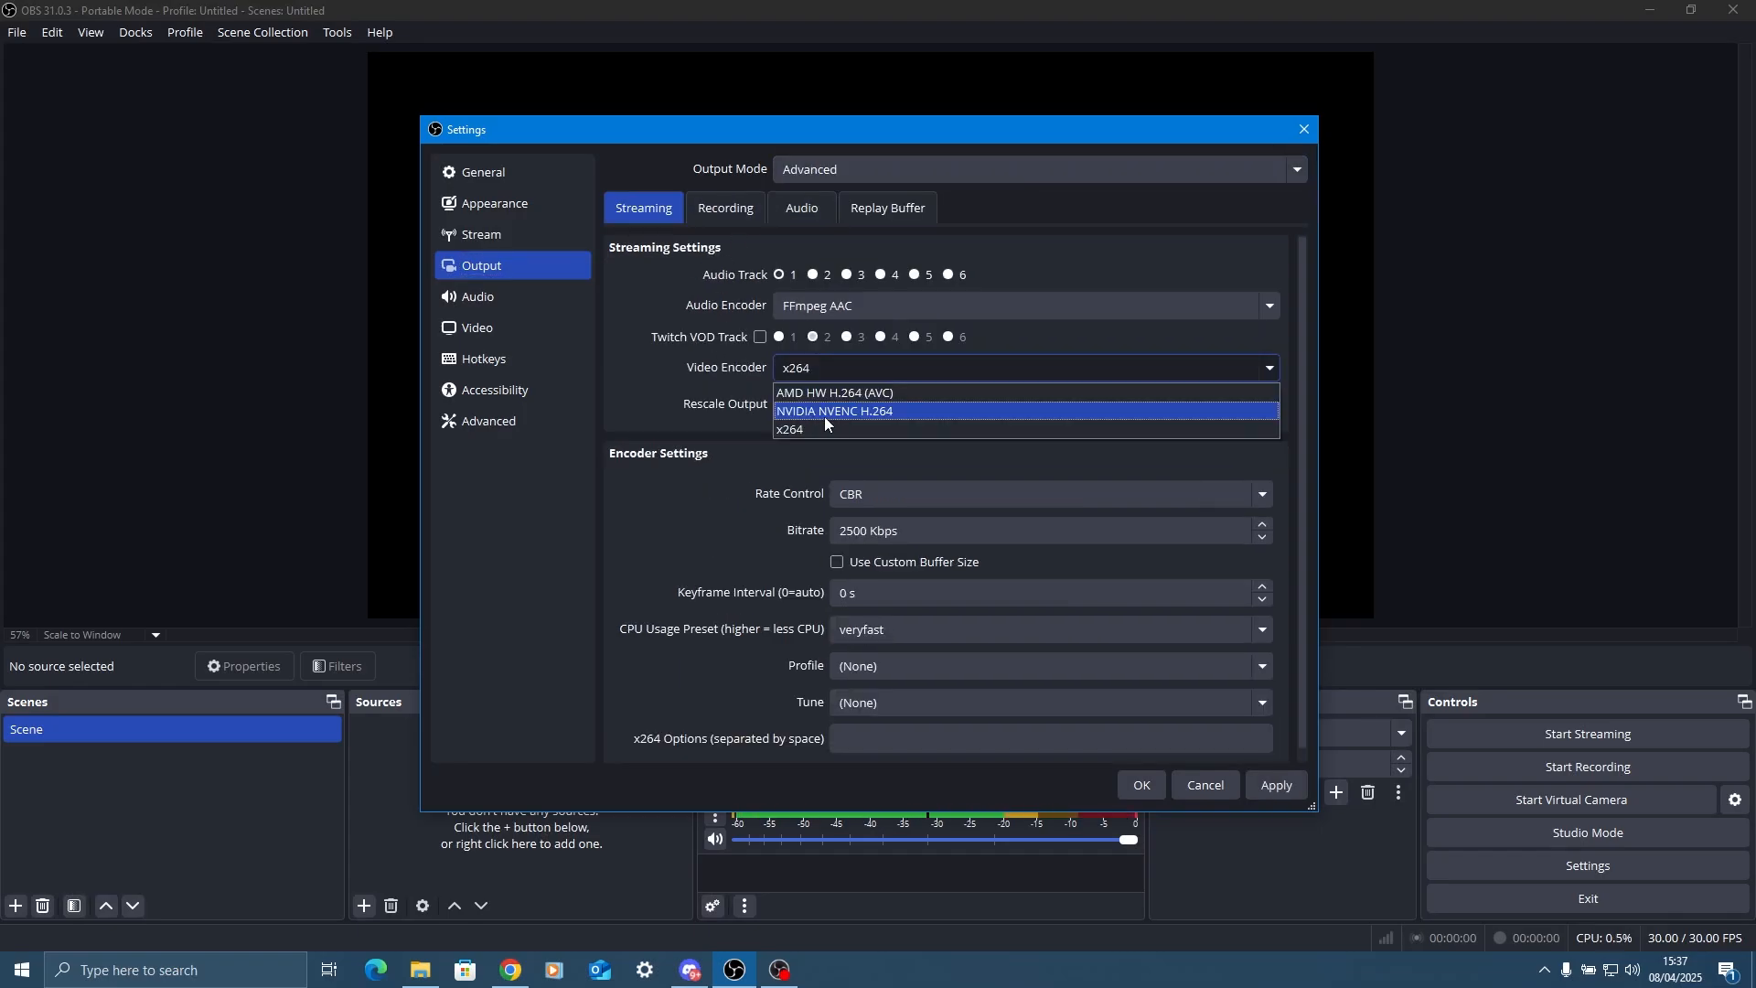
click(878, 412)
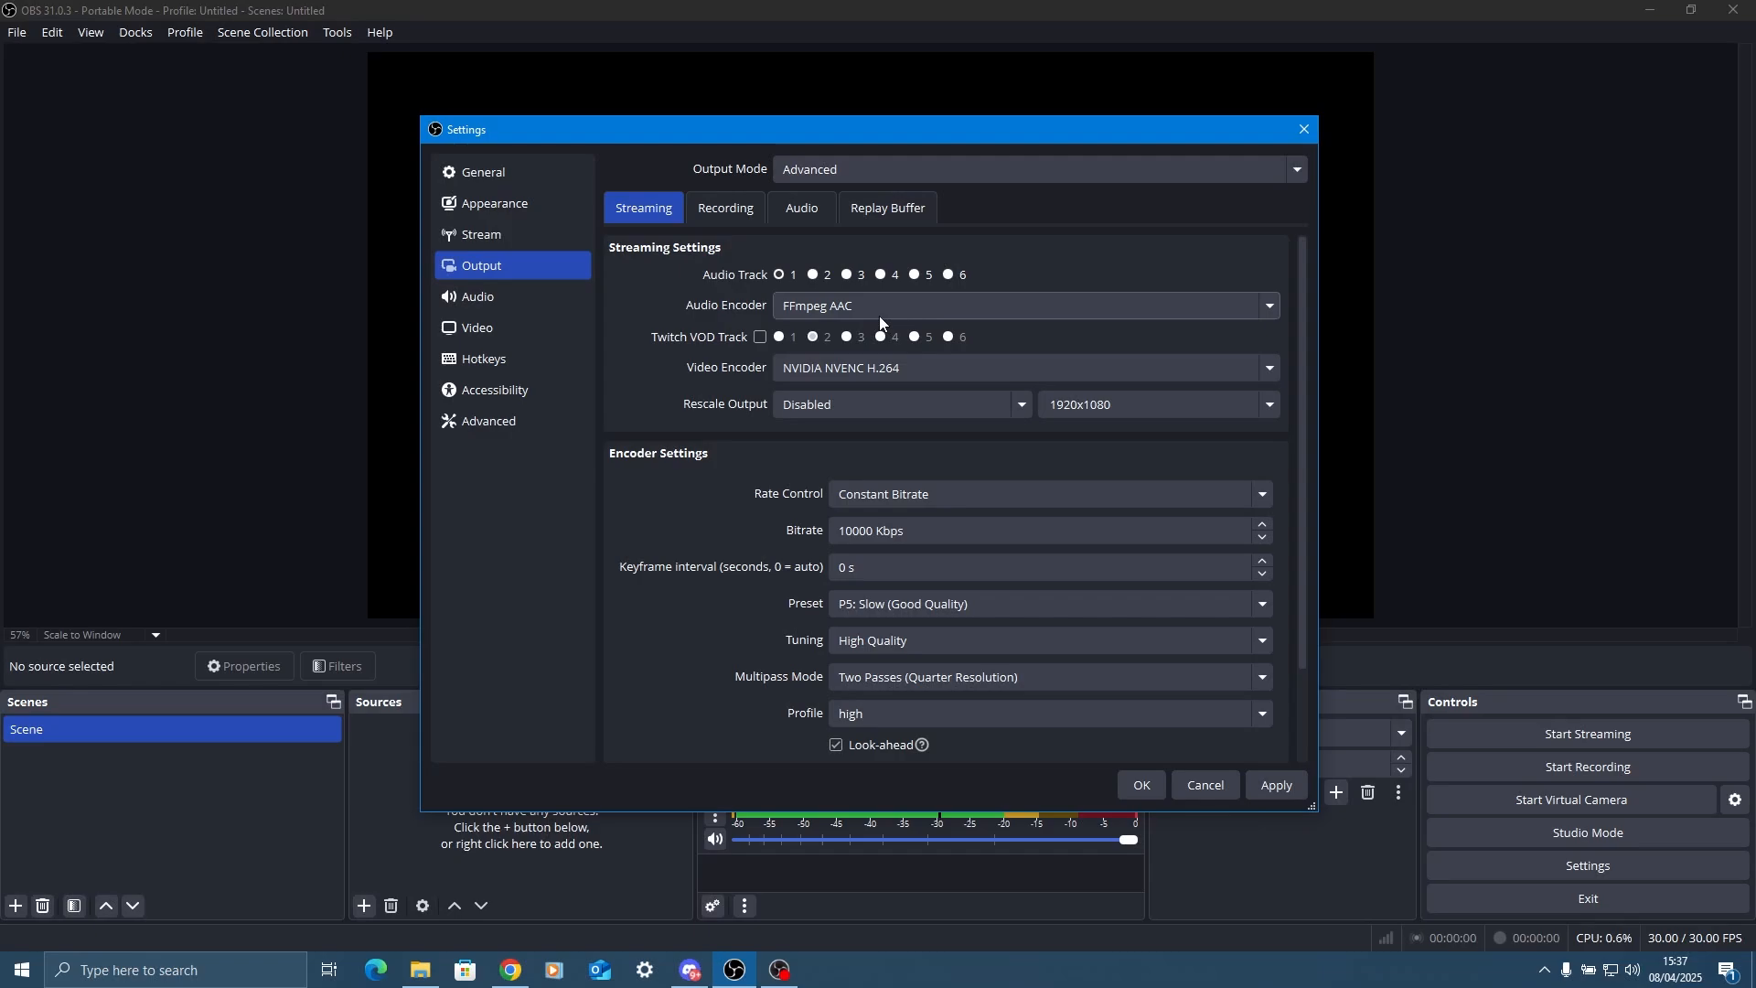
Keep the streaming rate control on Constant Bitrate and set the bitrate to 8000 Kbps.
click(917, 498)
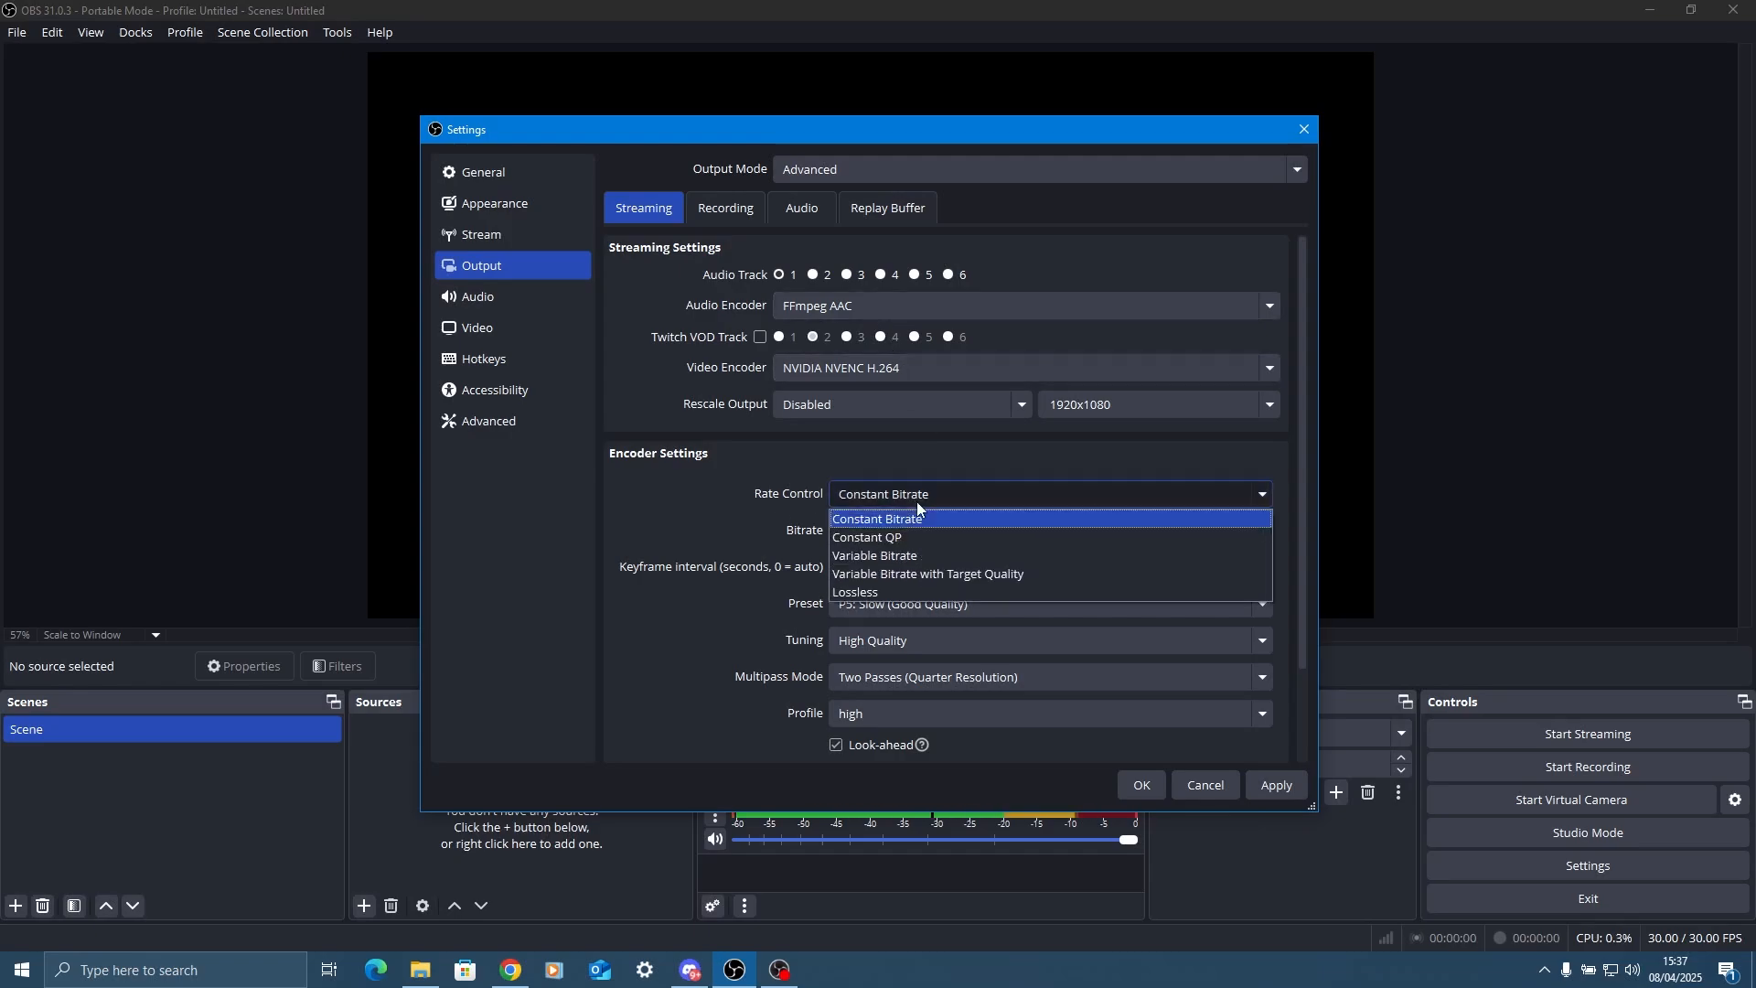
click(915, 504)
click(919, 503)
click(920, 502)
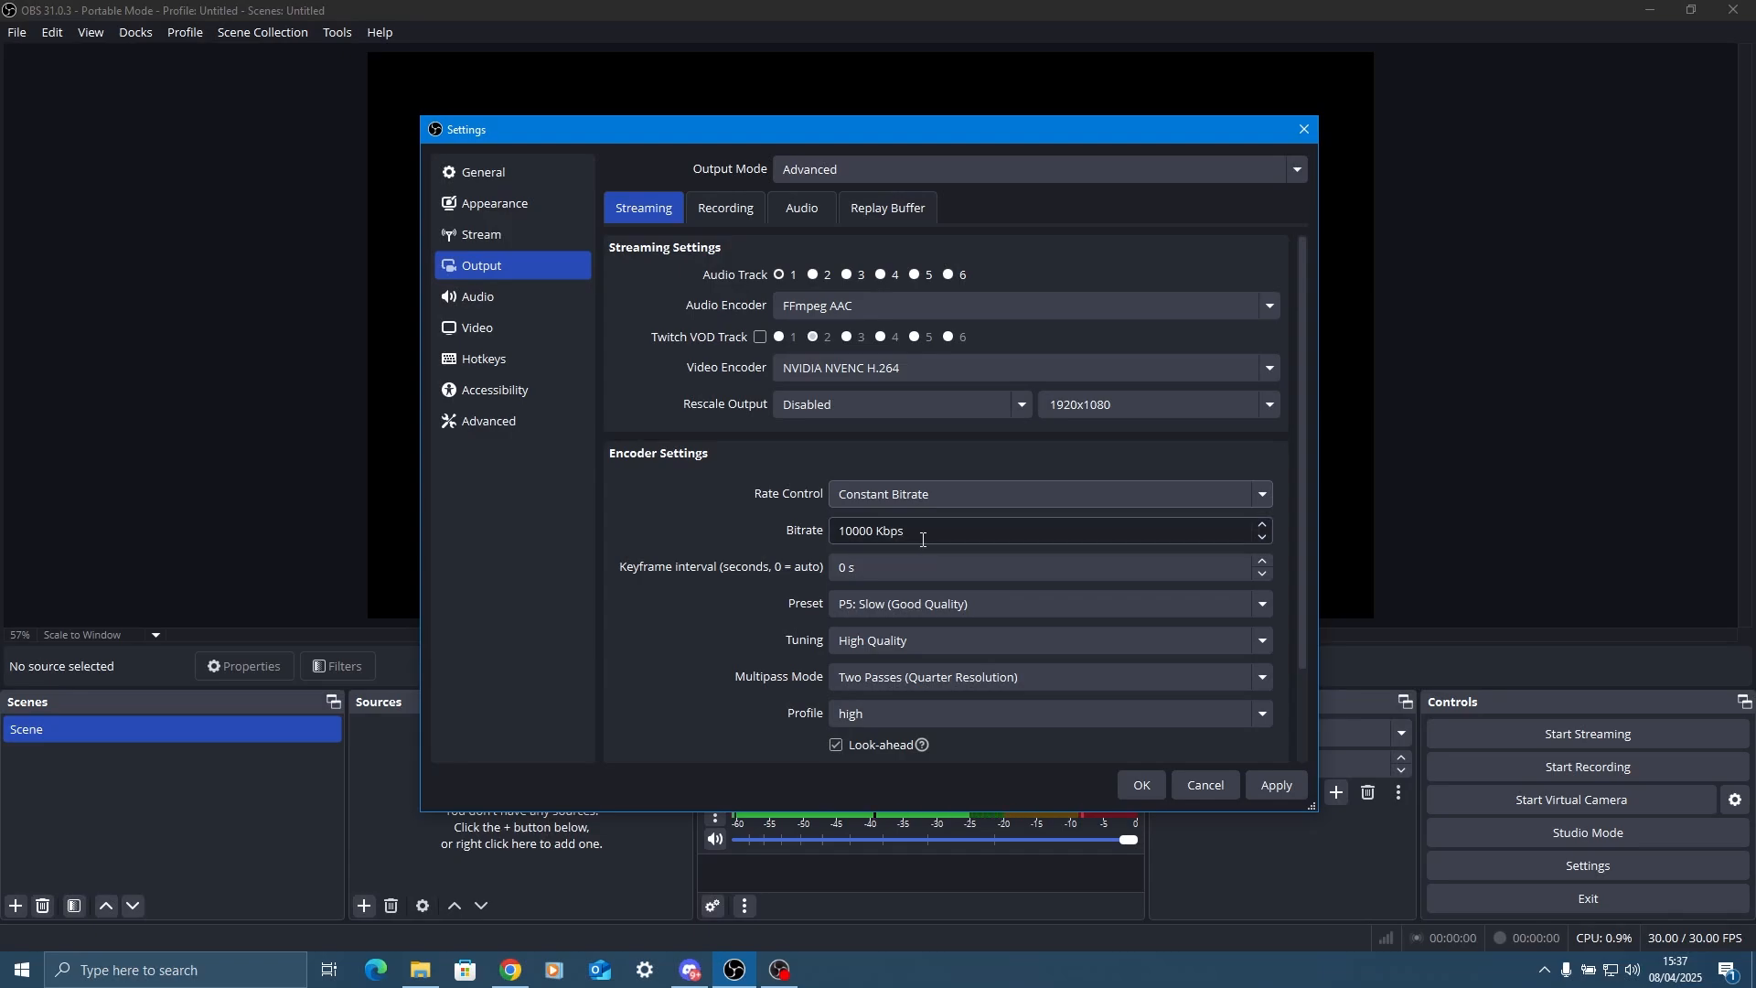
key(Tab)
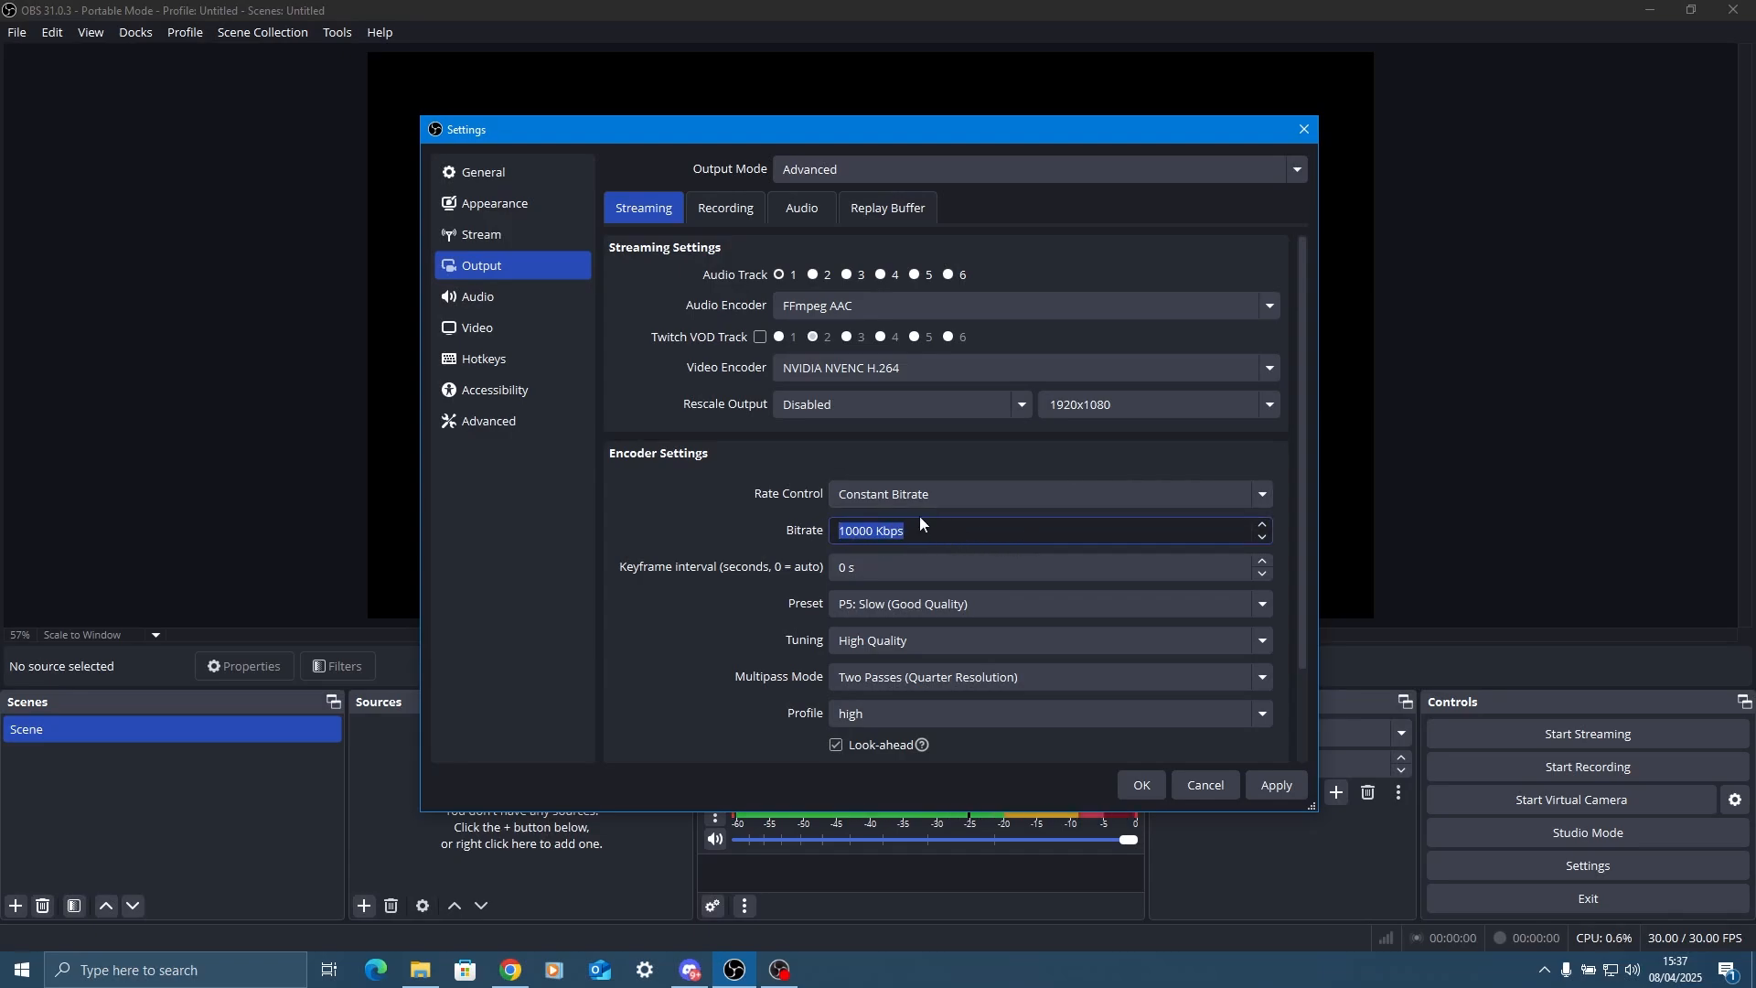
text(8000)
click(681, 468)
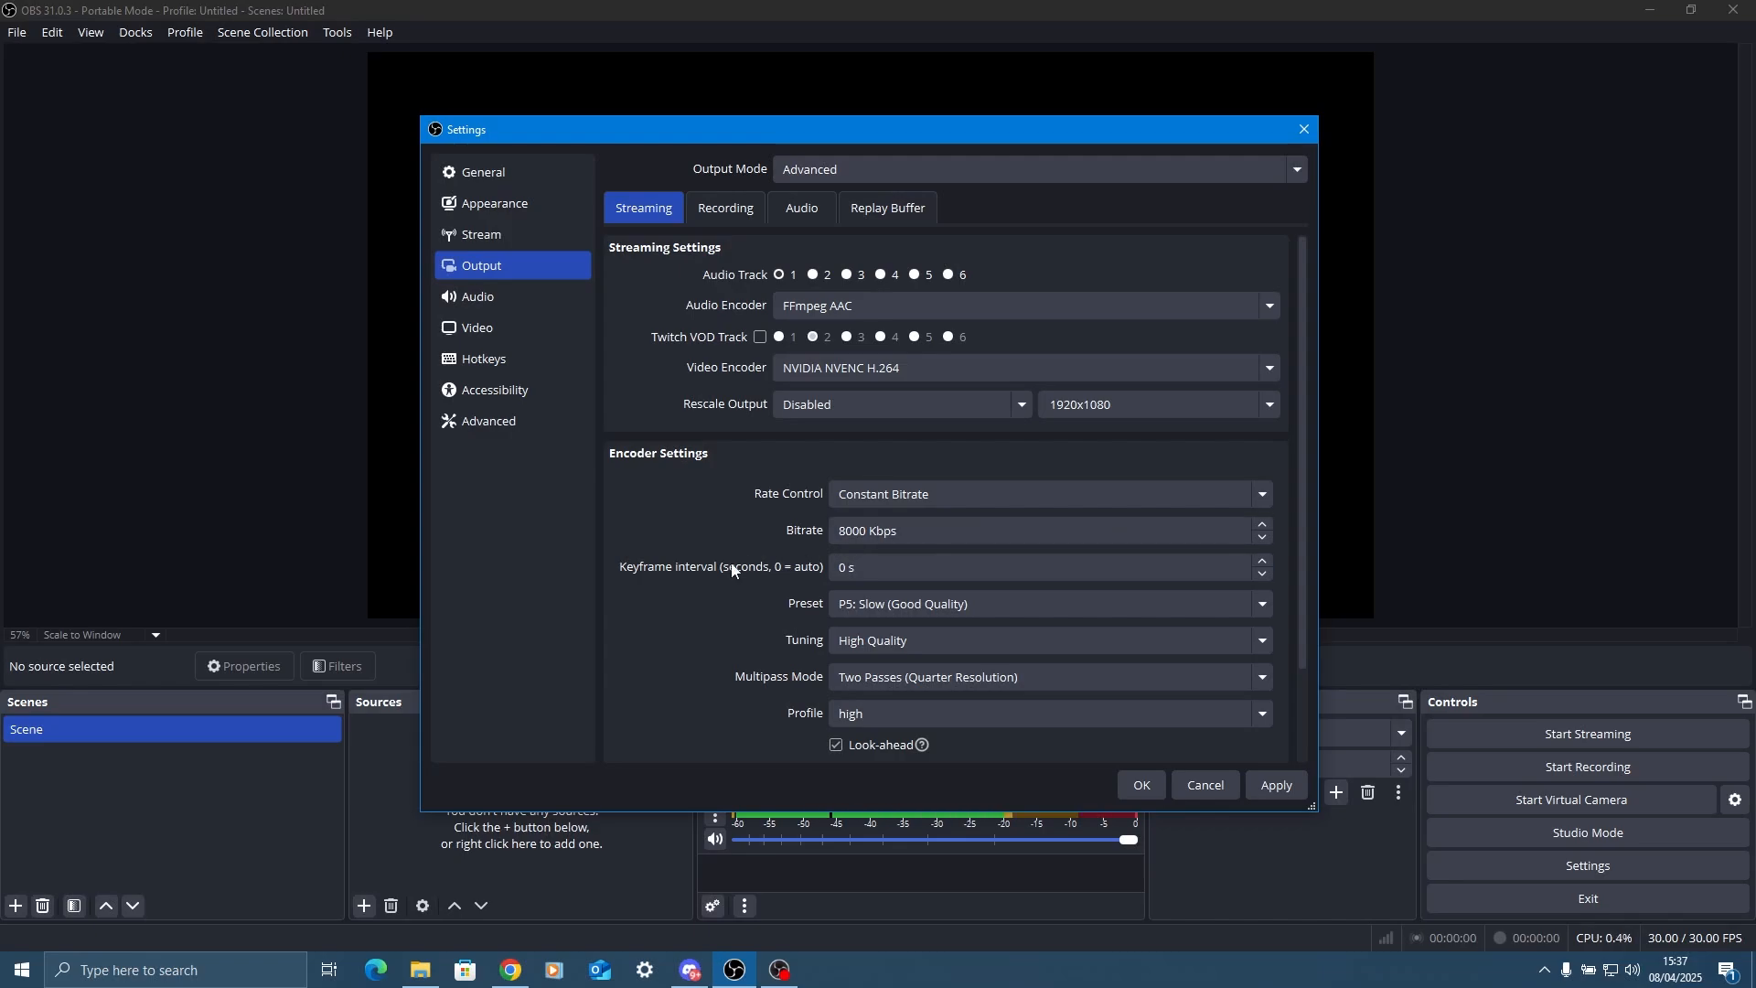
Set the streaming keyframe interval to 2 s and the encoder preset to P2: Faster (Lower Quality).
click(908, 568)
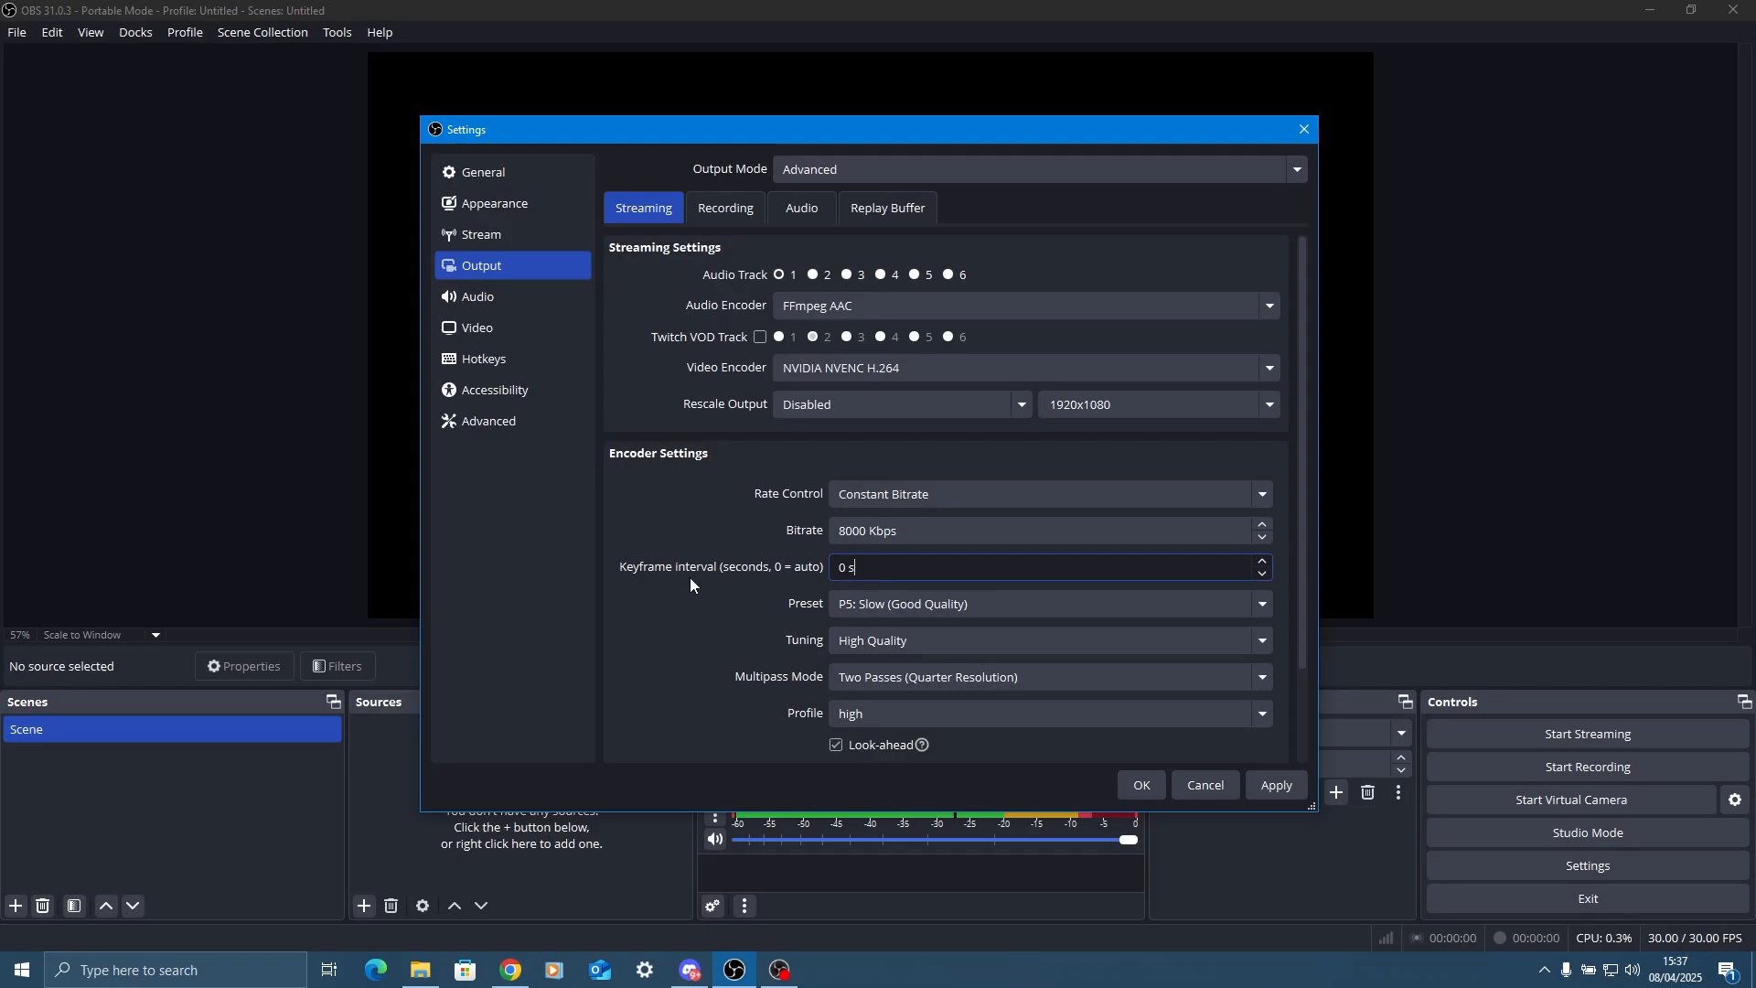
text(2)
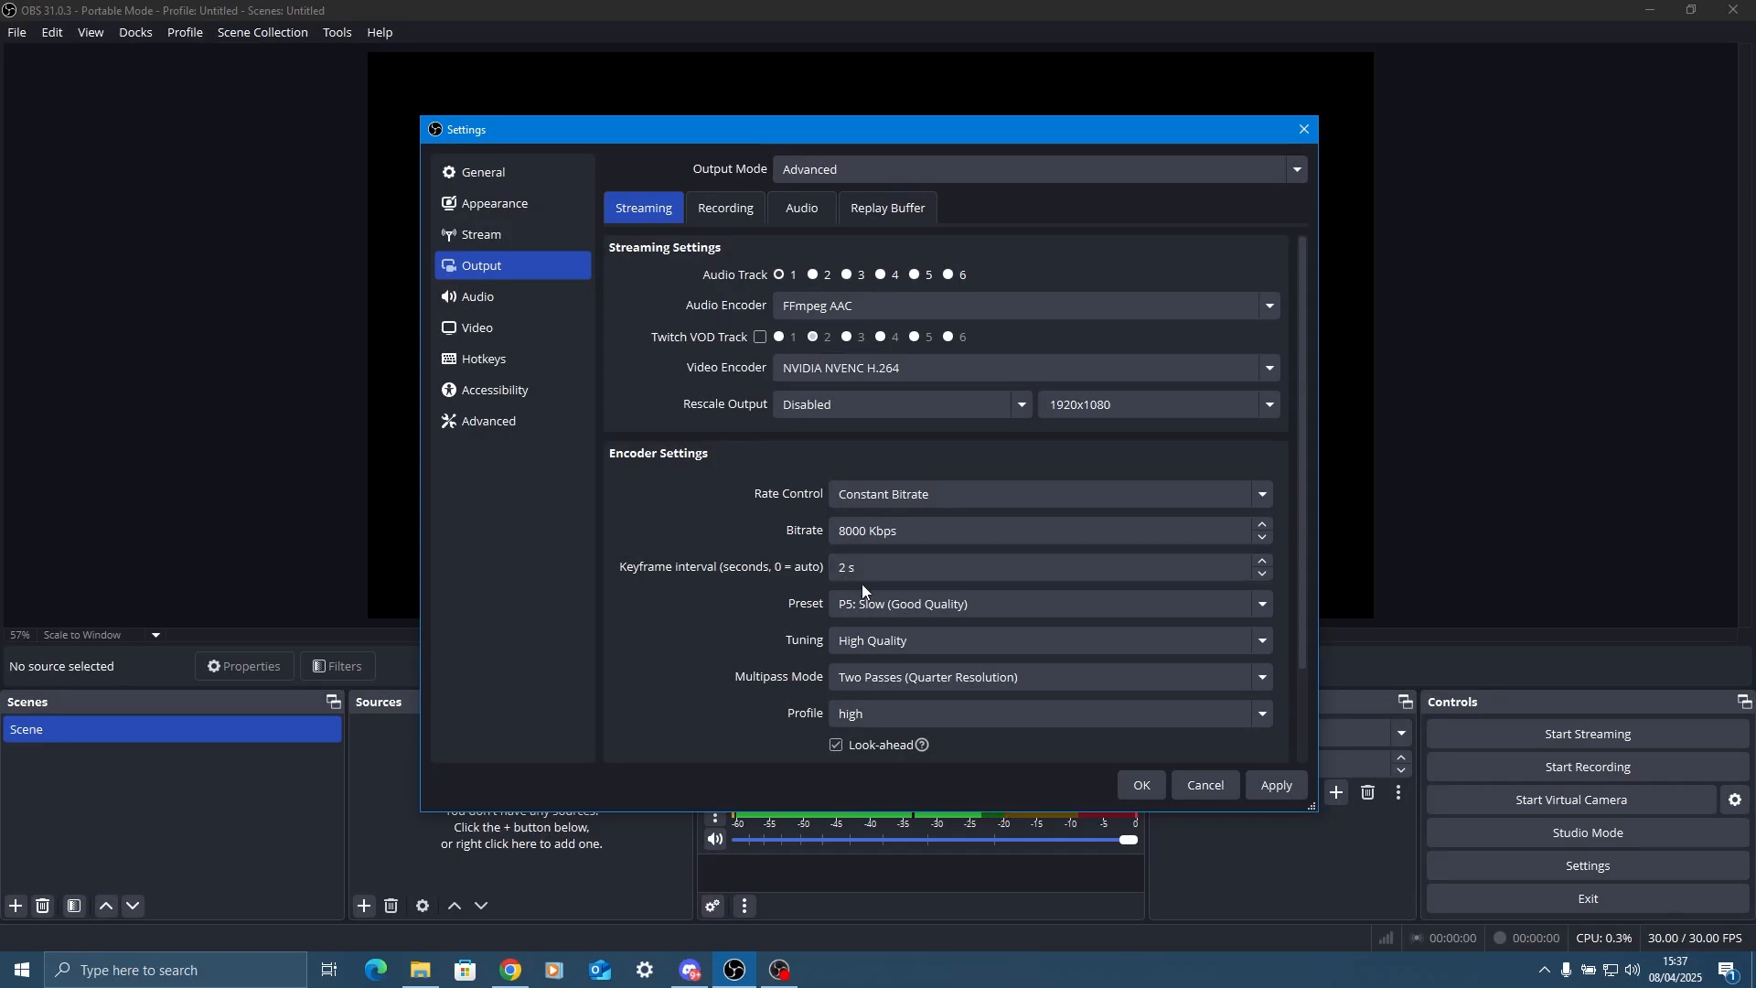
click(840, 604)
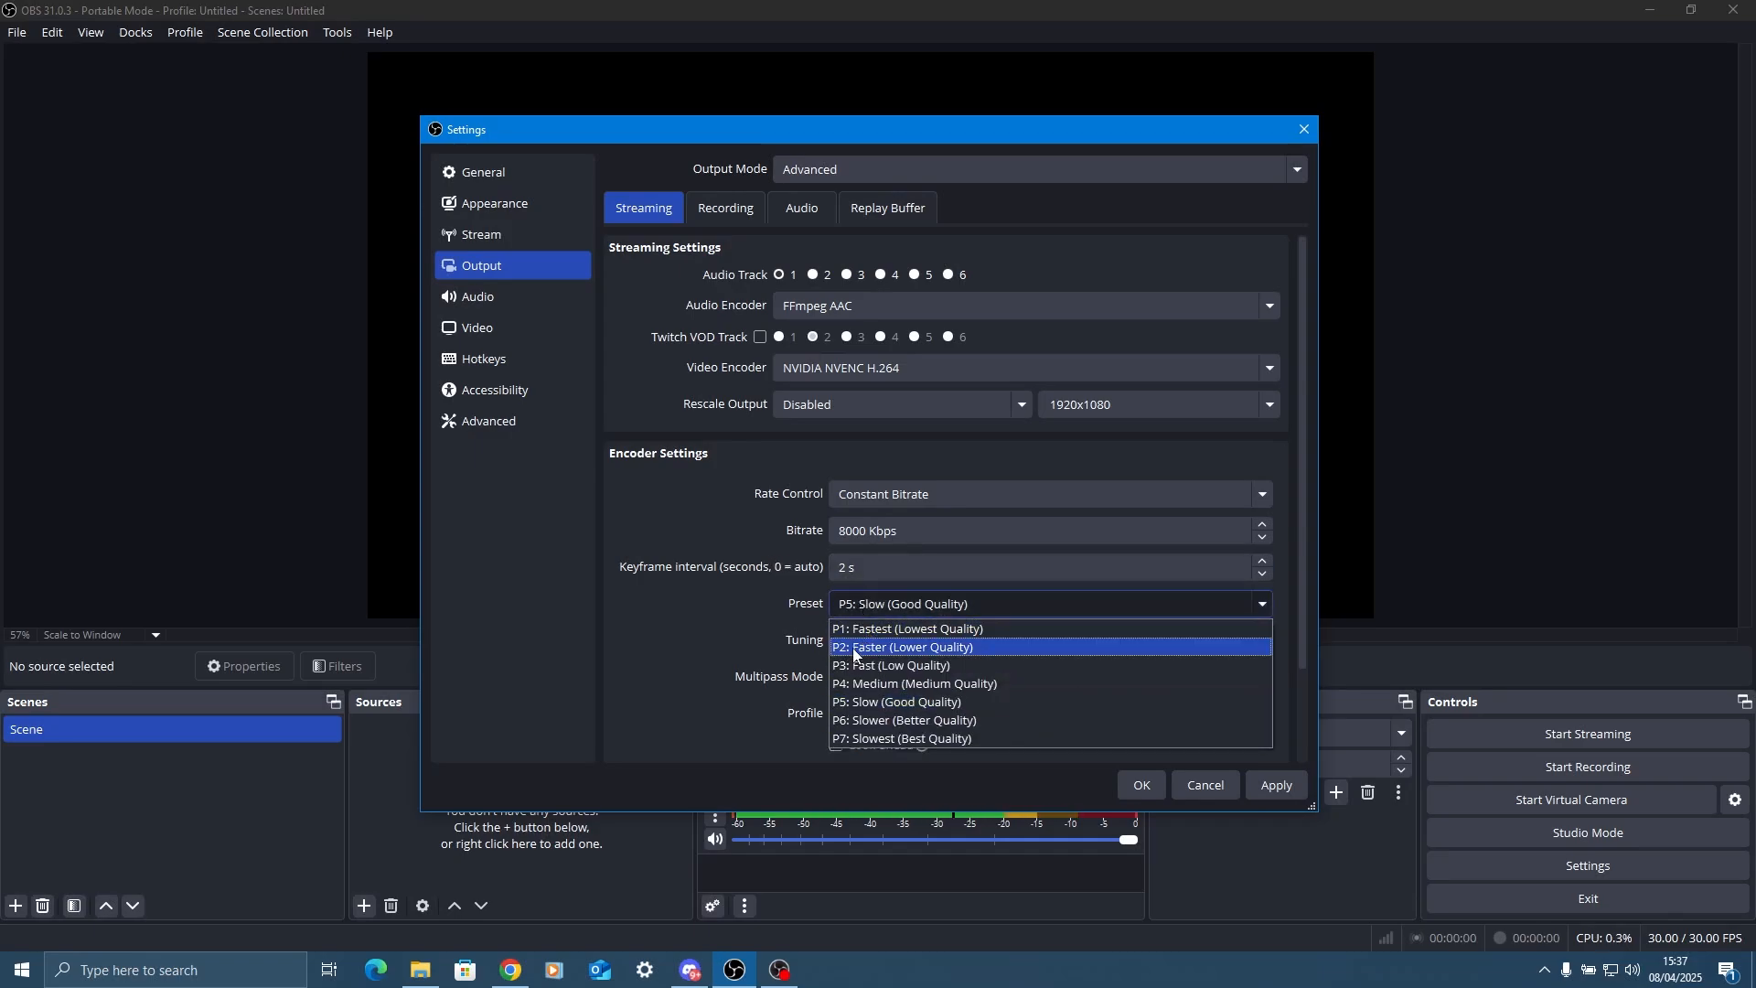
click(852, 647)
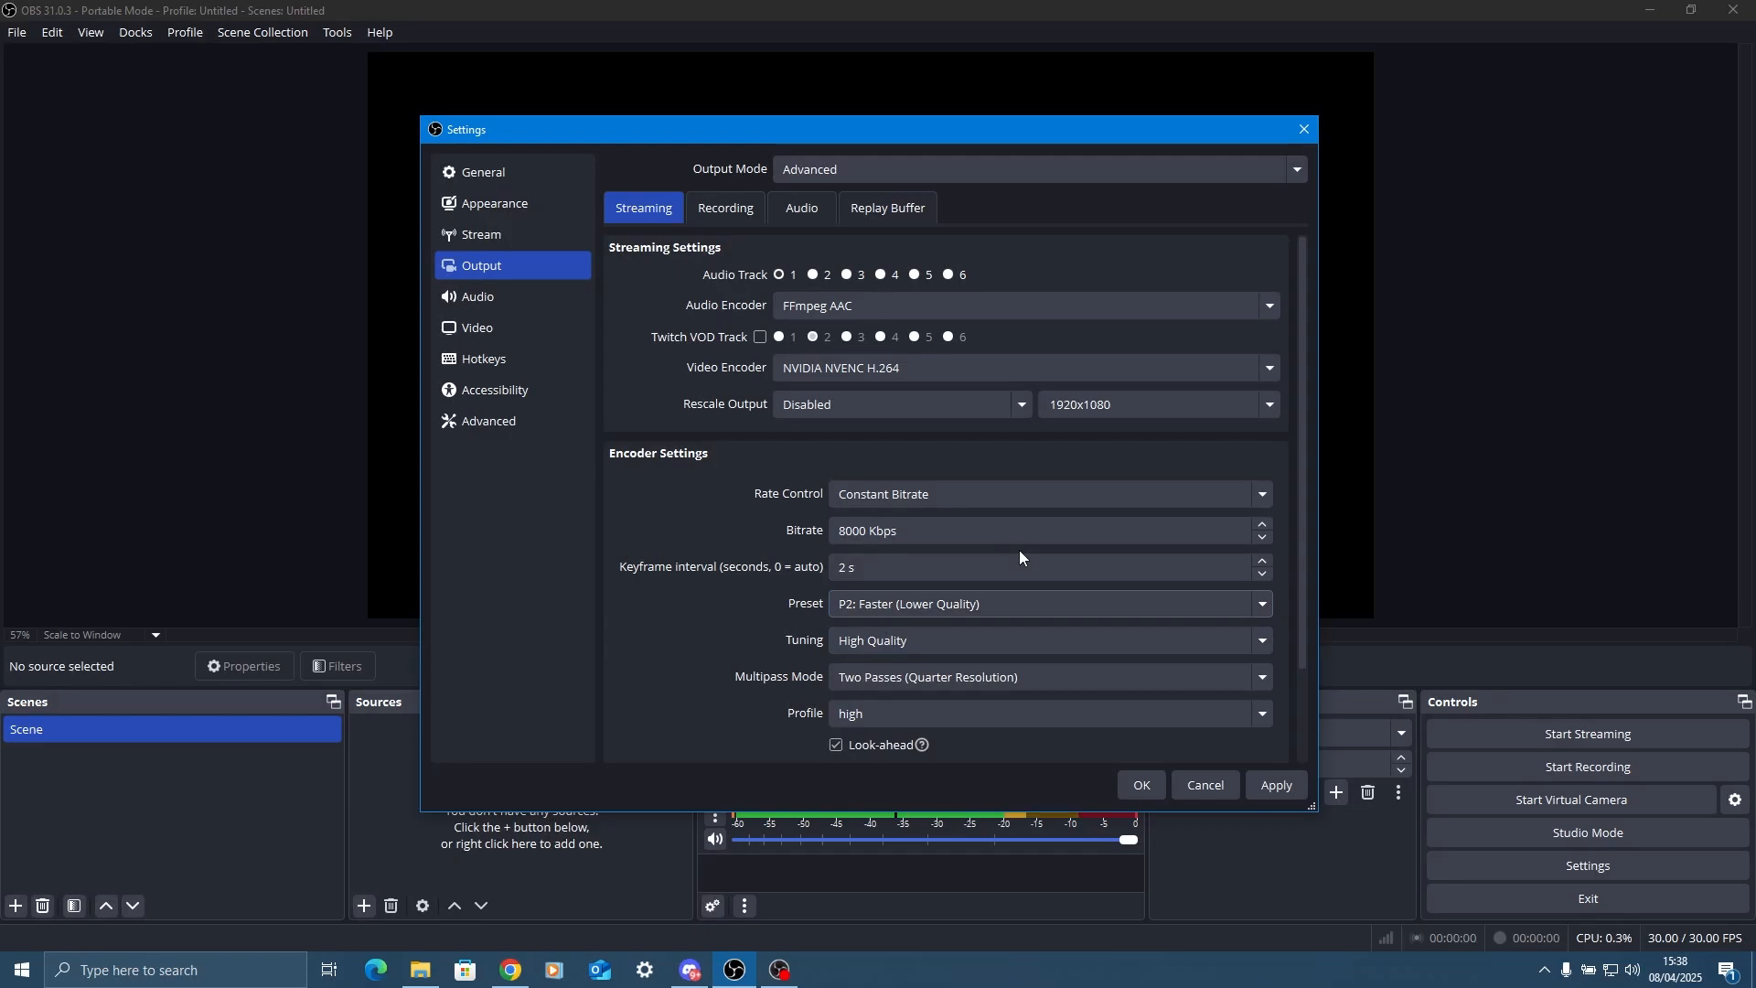
Leave the streaming encoder tuning on High Quality and set its multipass mode to Single Pass.
click(897, 644)
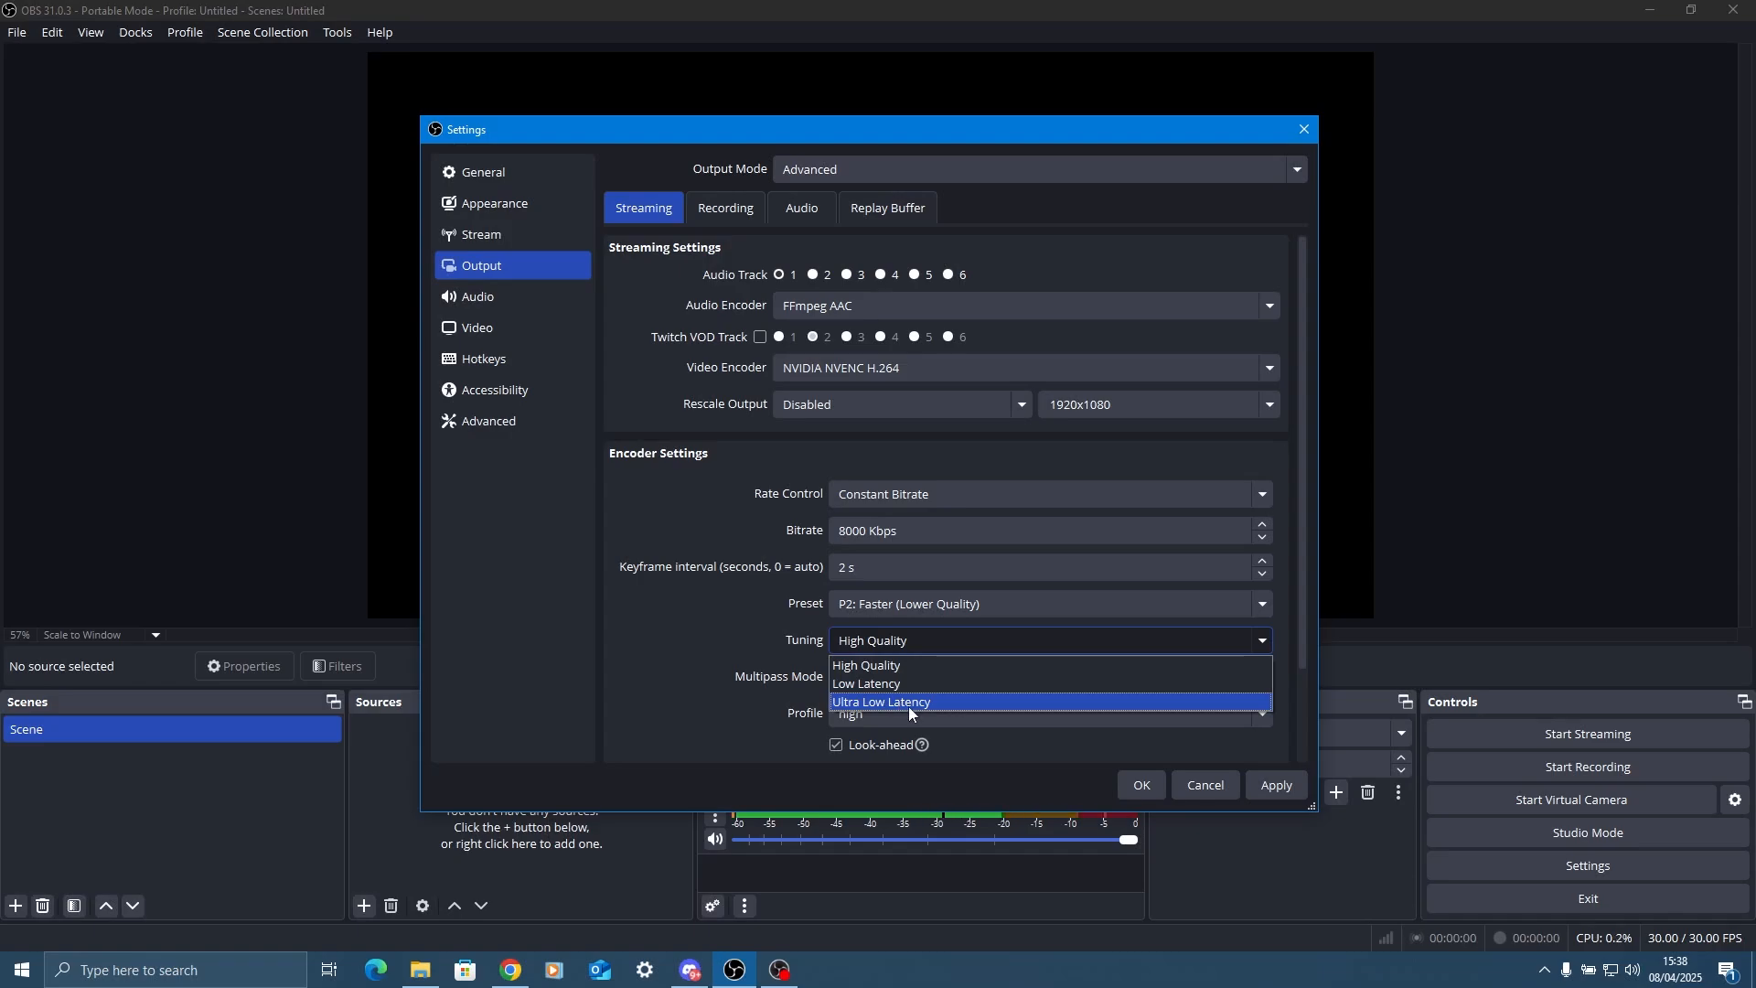
click(909, 646)
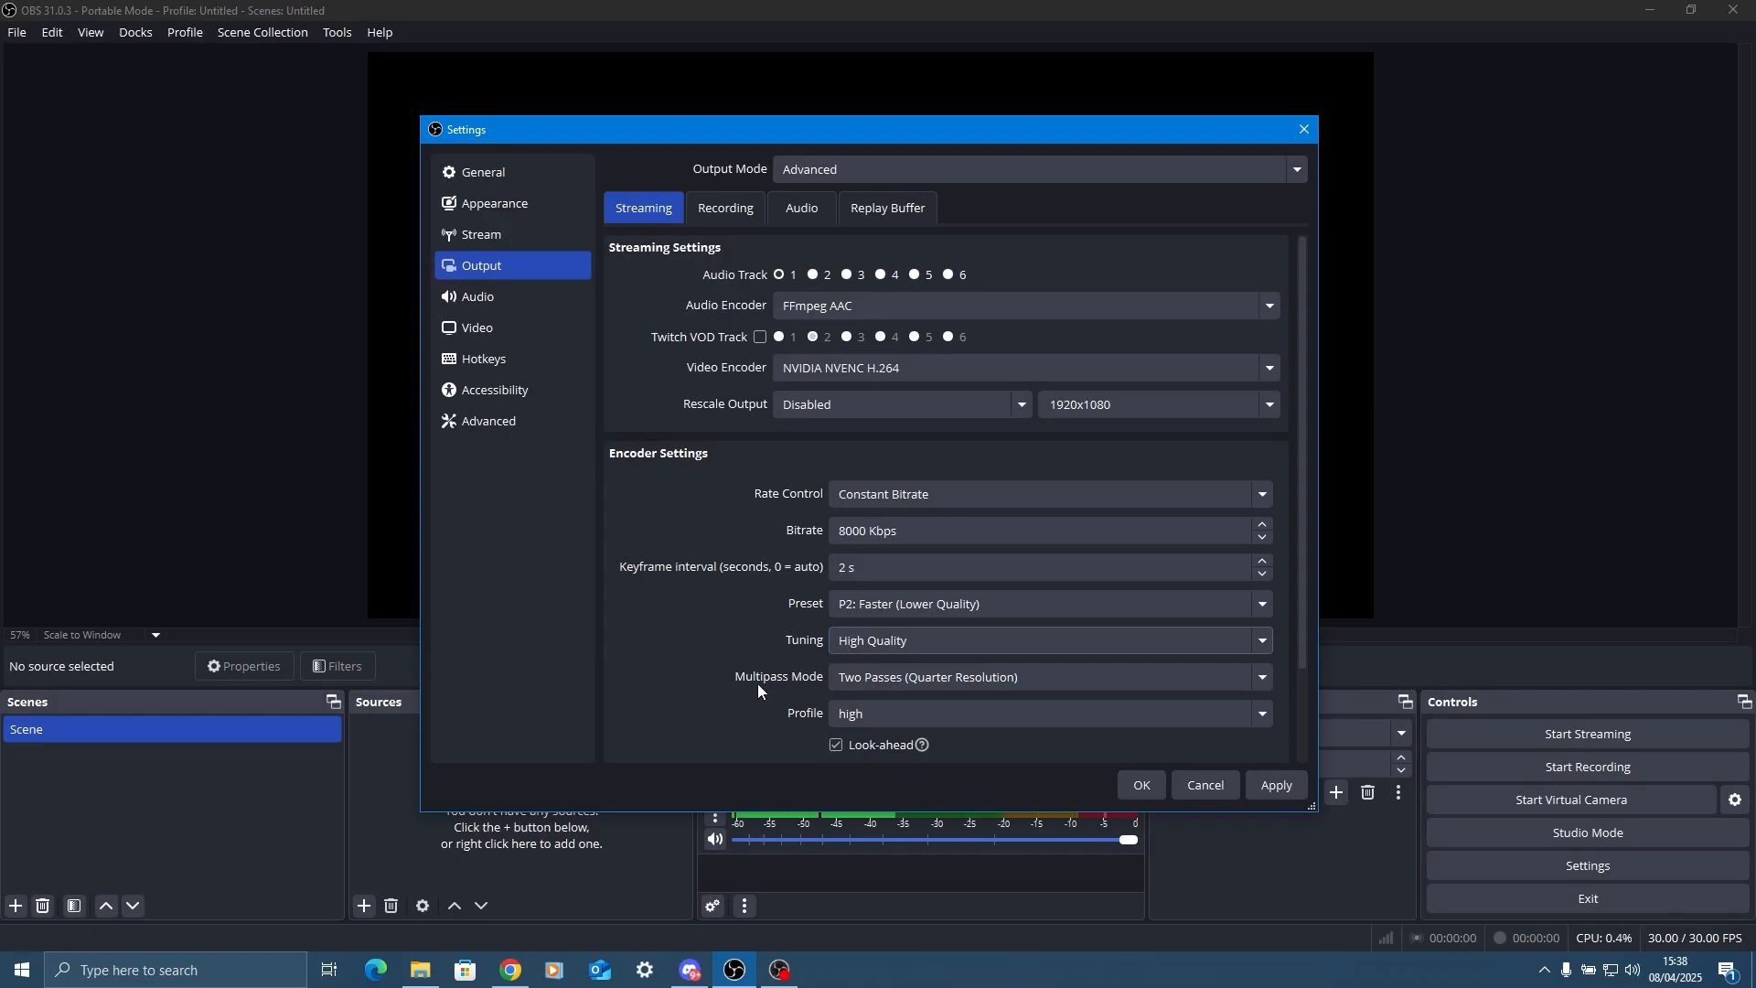
click(857, 674)
click(882, 701)
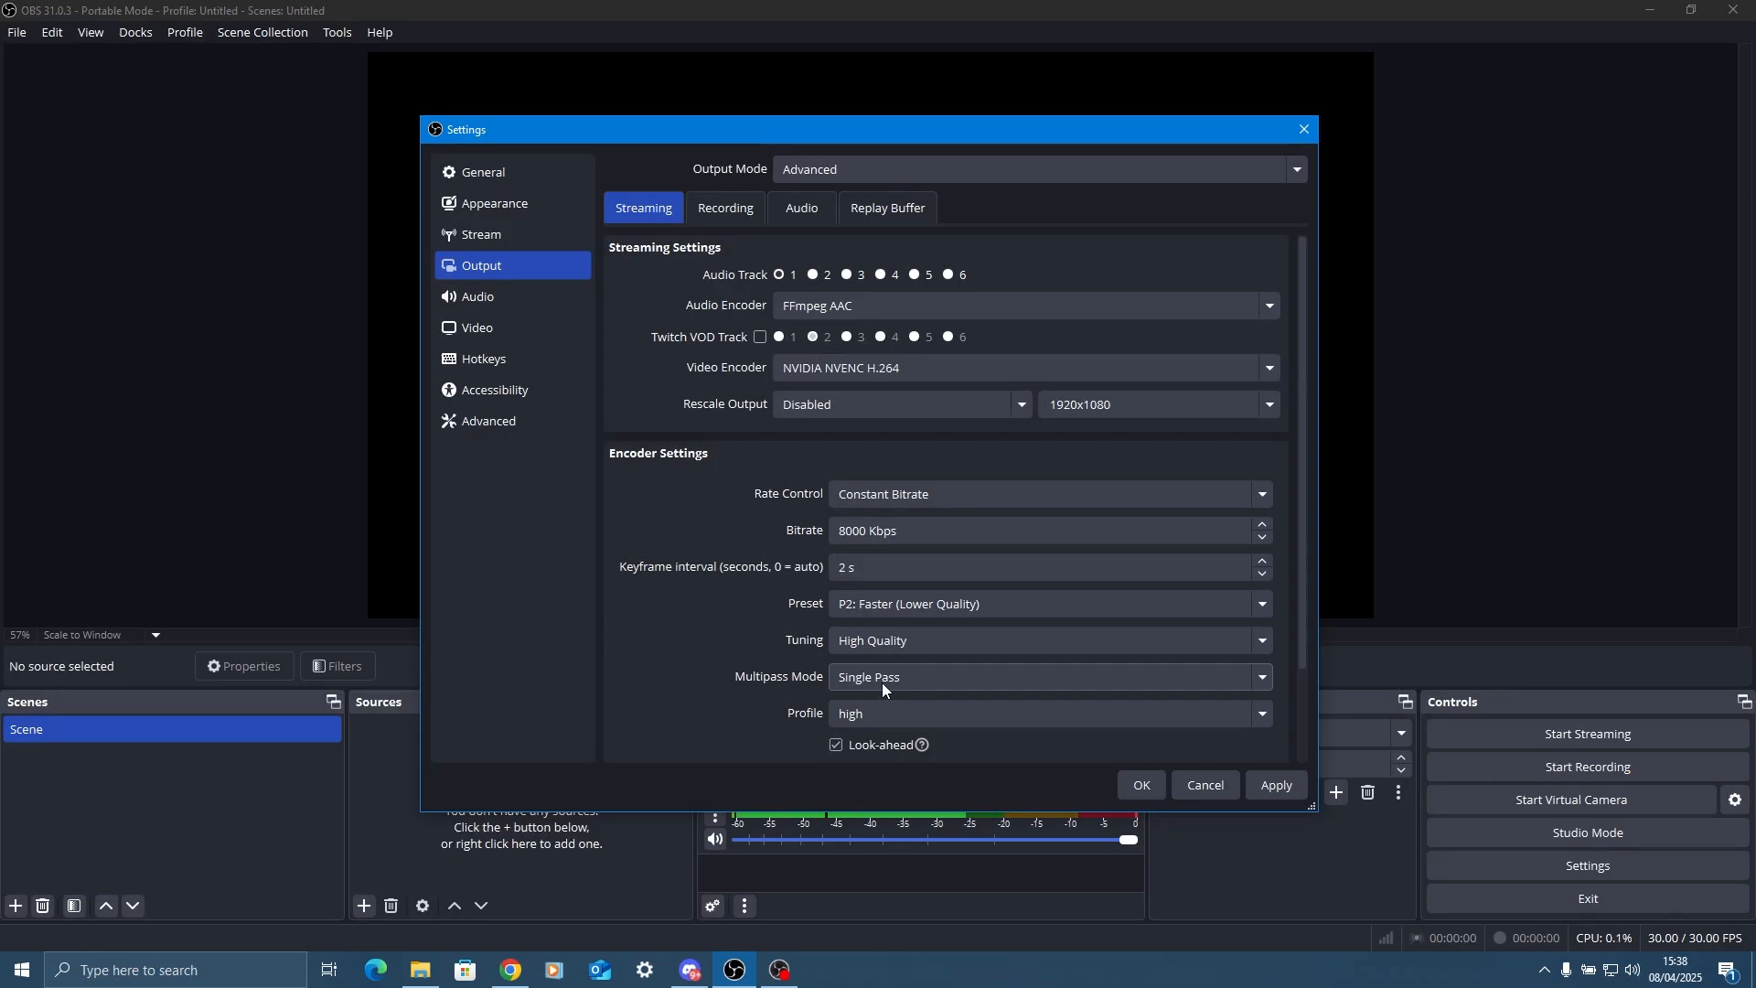
Disable Look-ahead for the streaming encoder and leave B-Frames set to 2.
scroll(701, 622, down, 2)
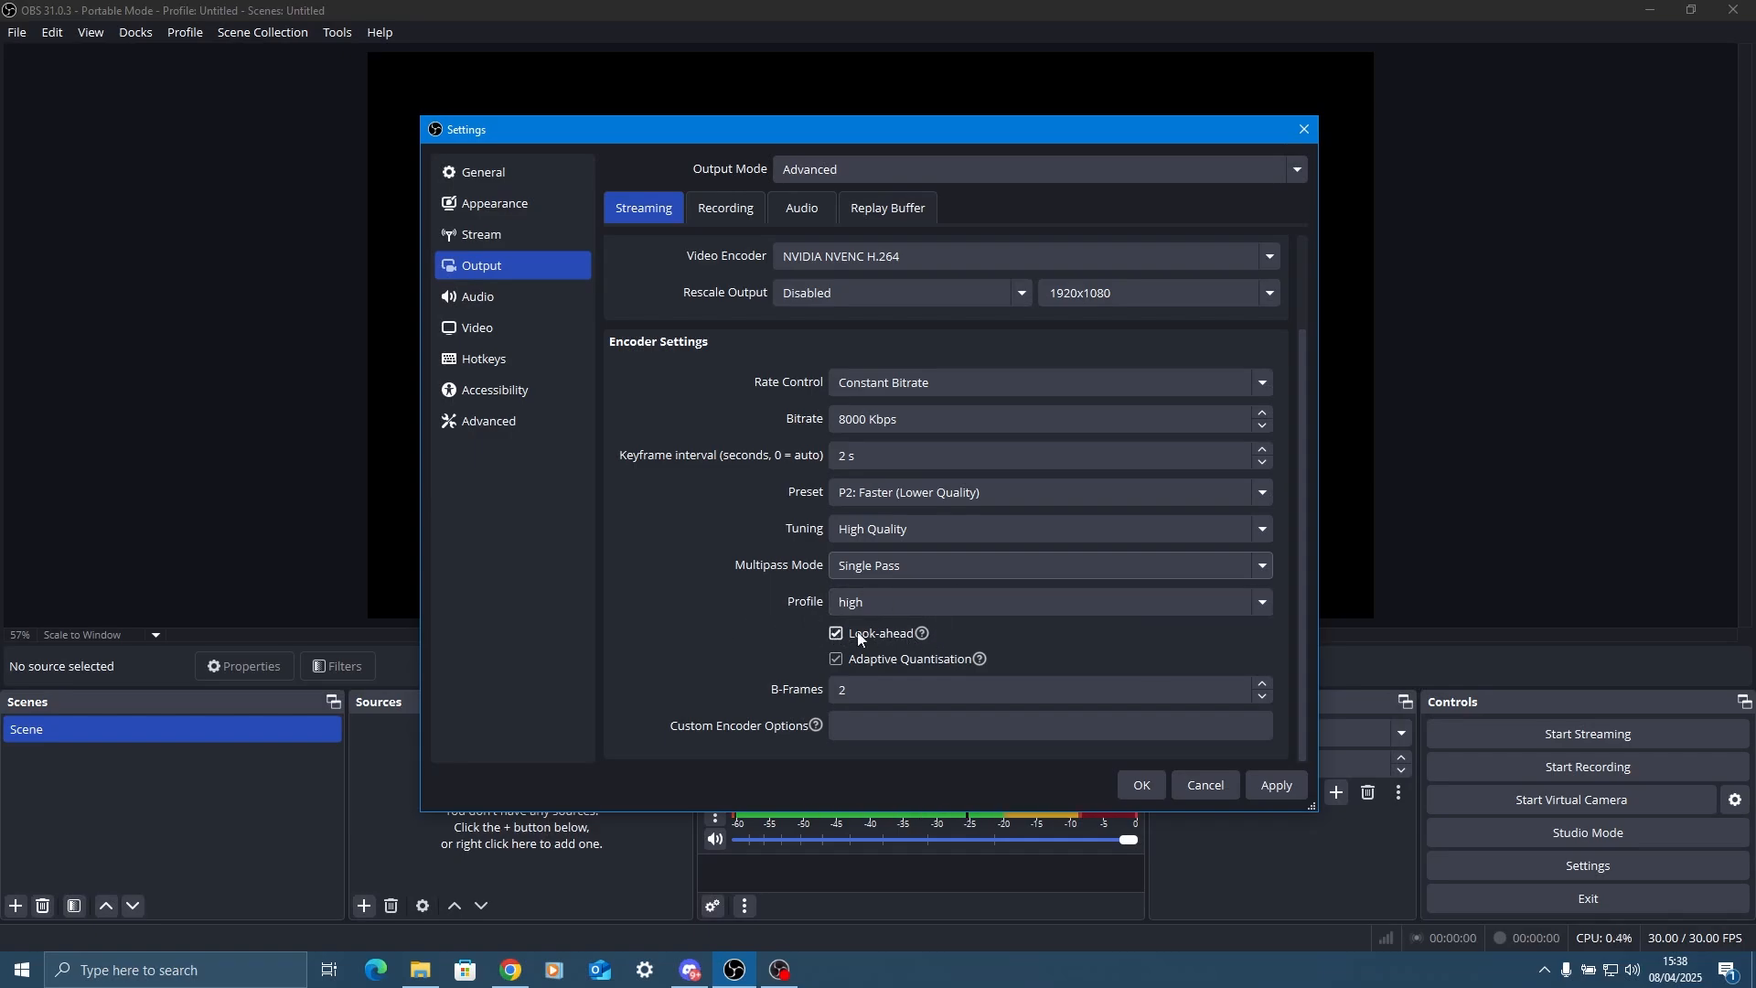
click(882, 633)
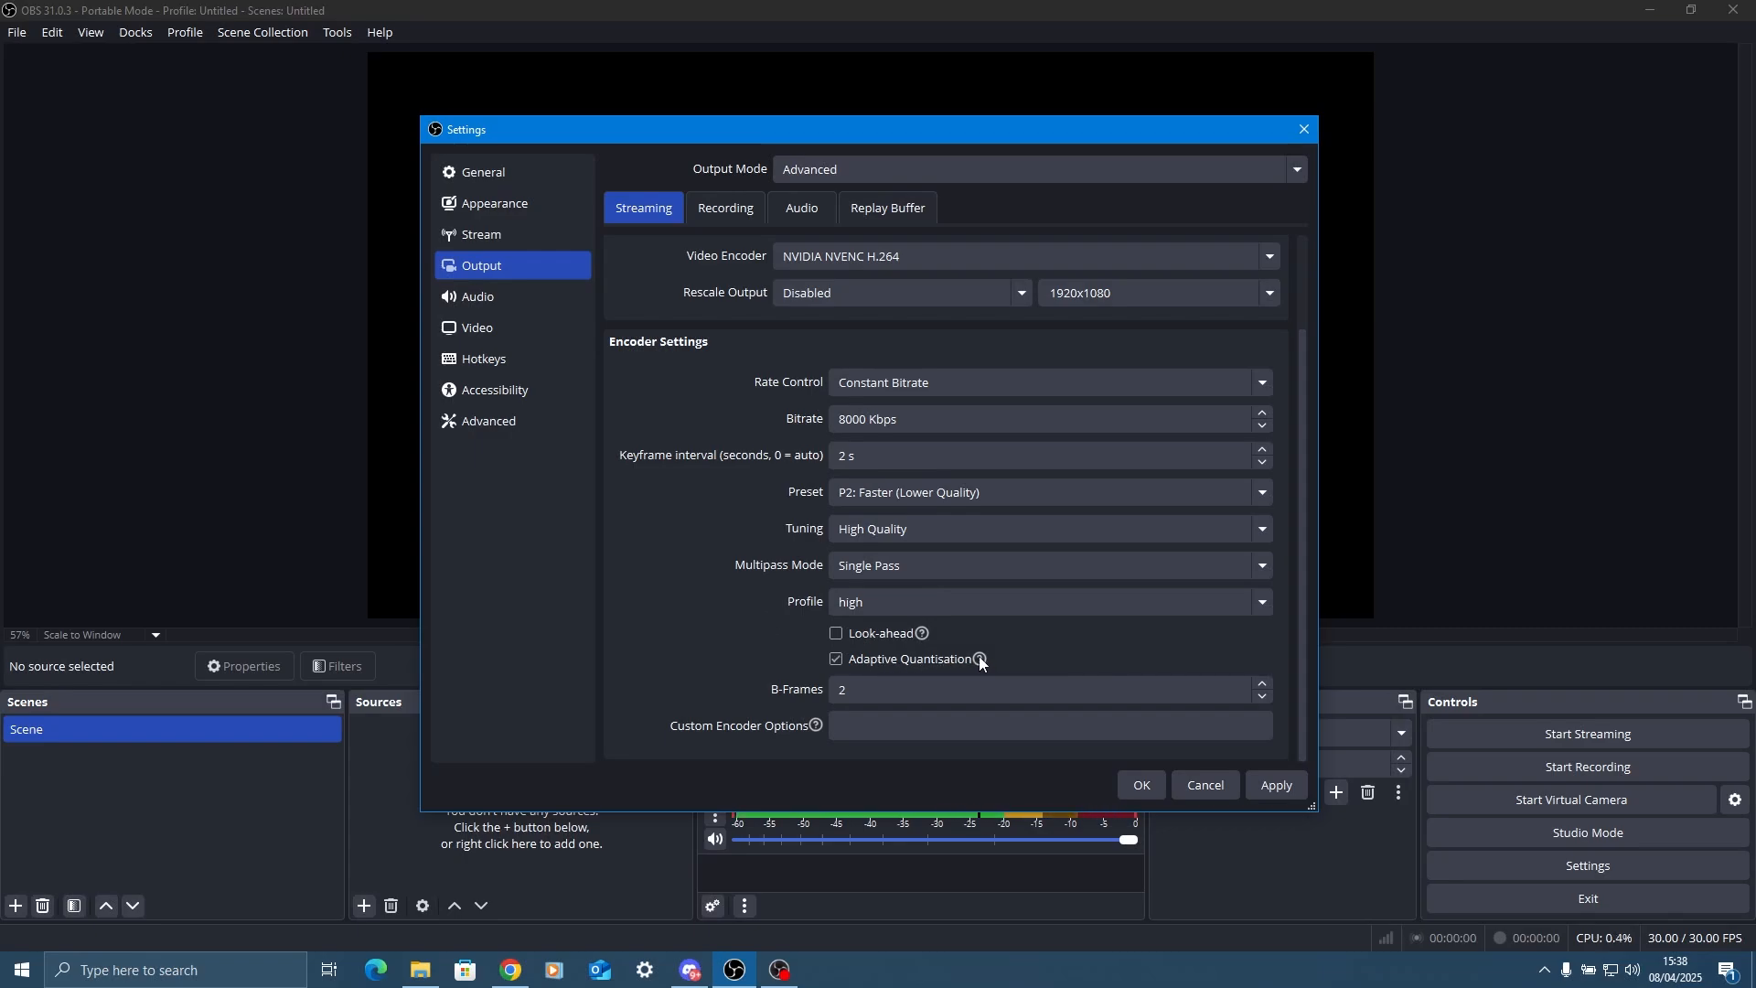
mouse_move(980, 658)
scroll(857, 693, down, 2)
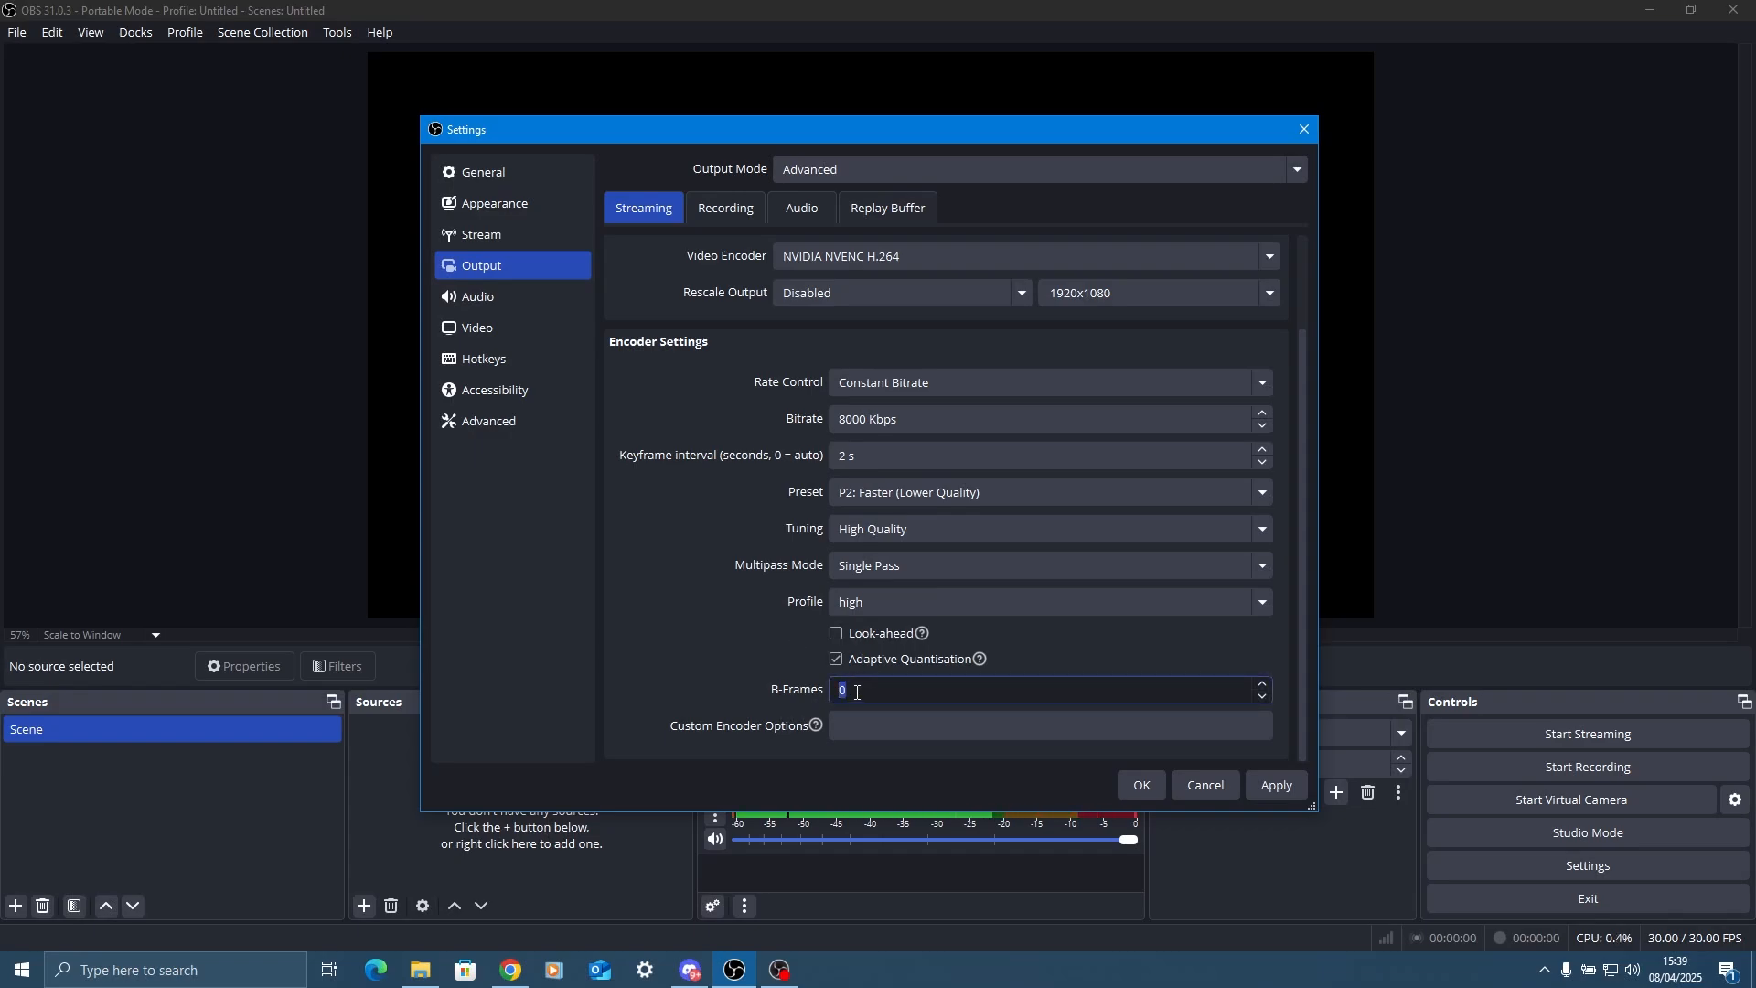
scroll(856, 692, up, 2)
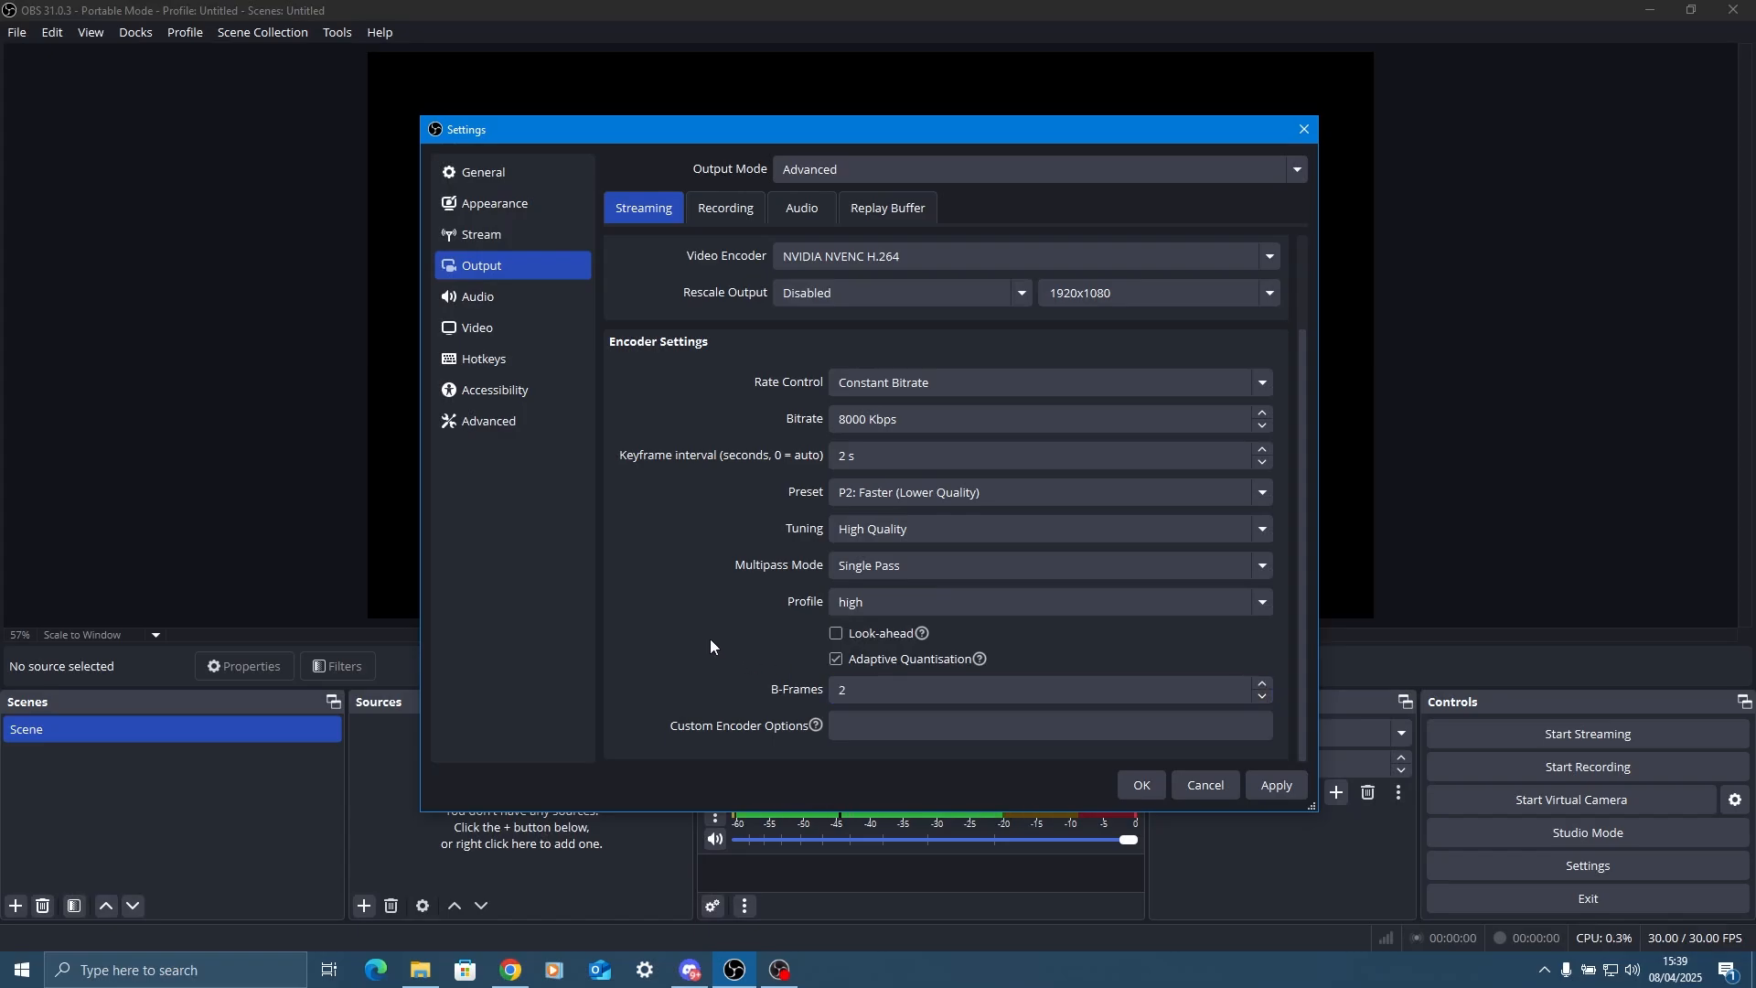
Set the video encoder for recordings to NVIDIA NVENC H.264 in the output settings.
click(726, 201)
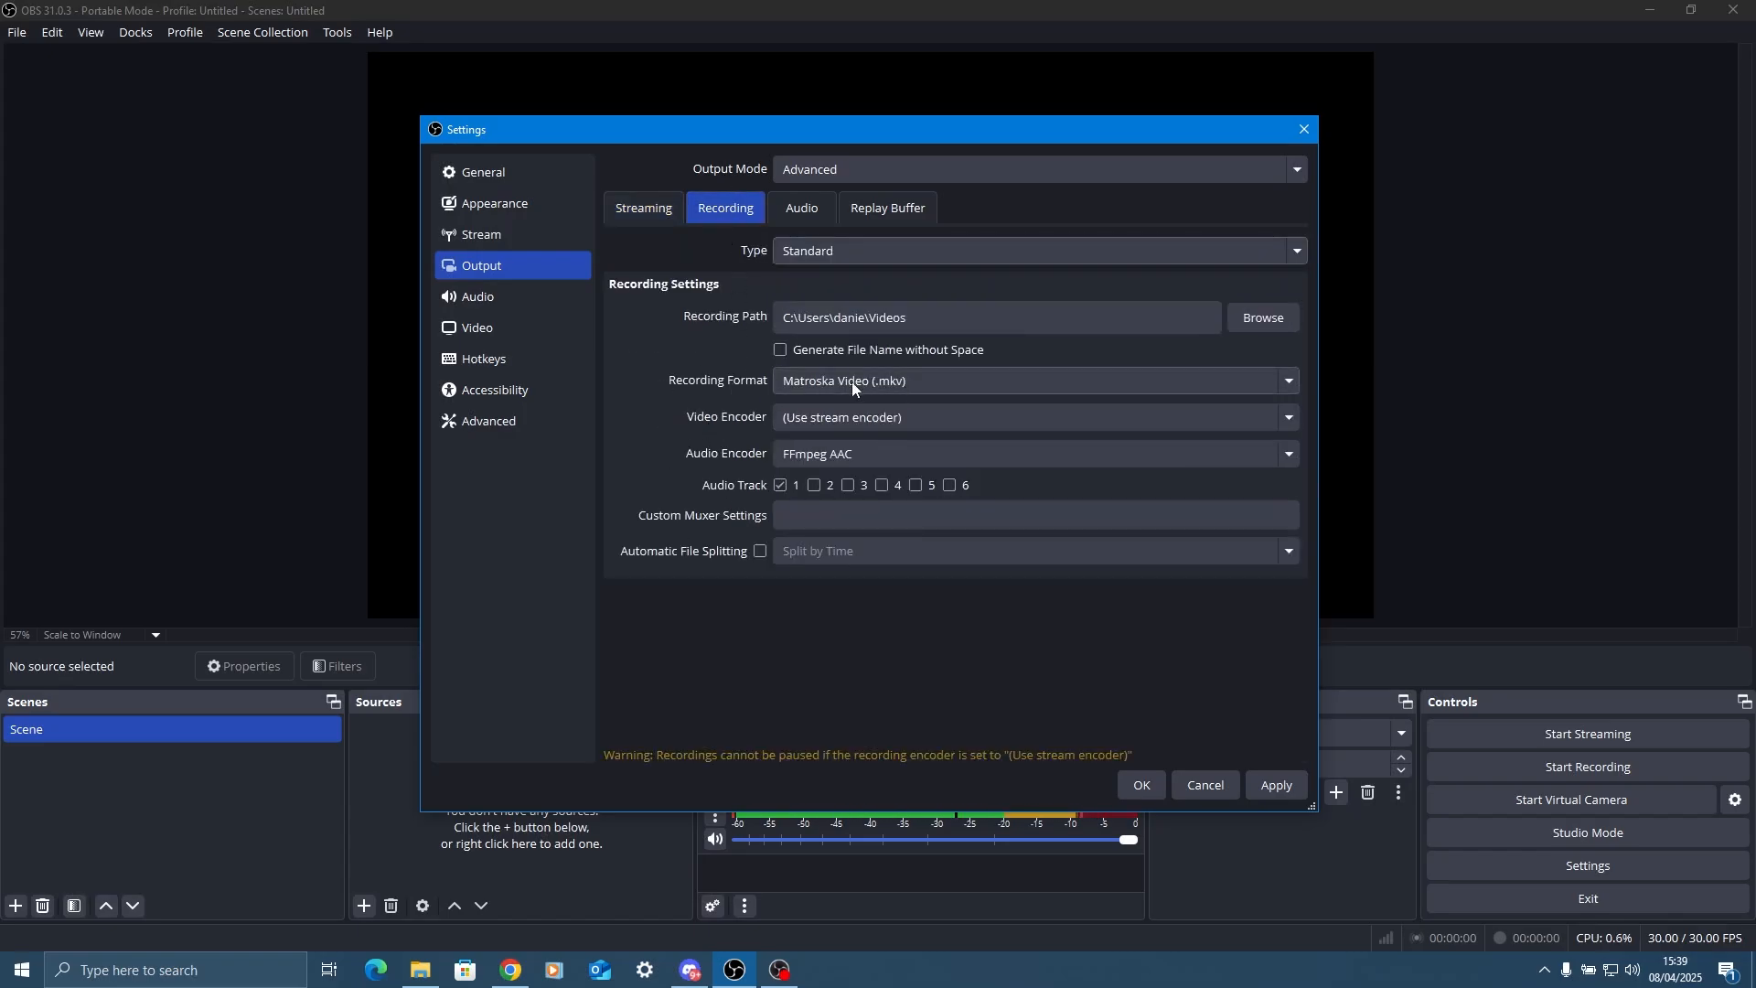
click(832, 417)
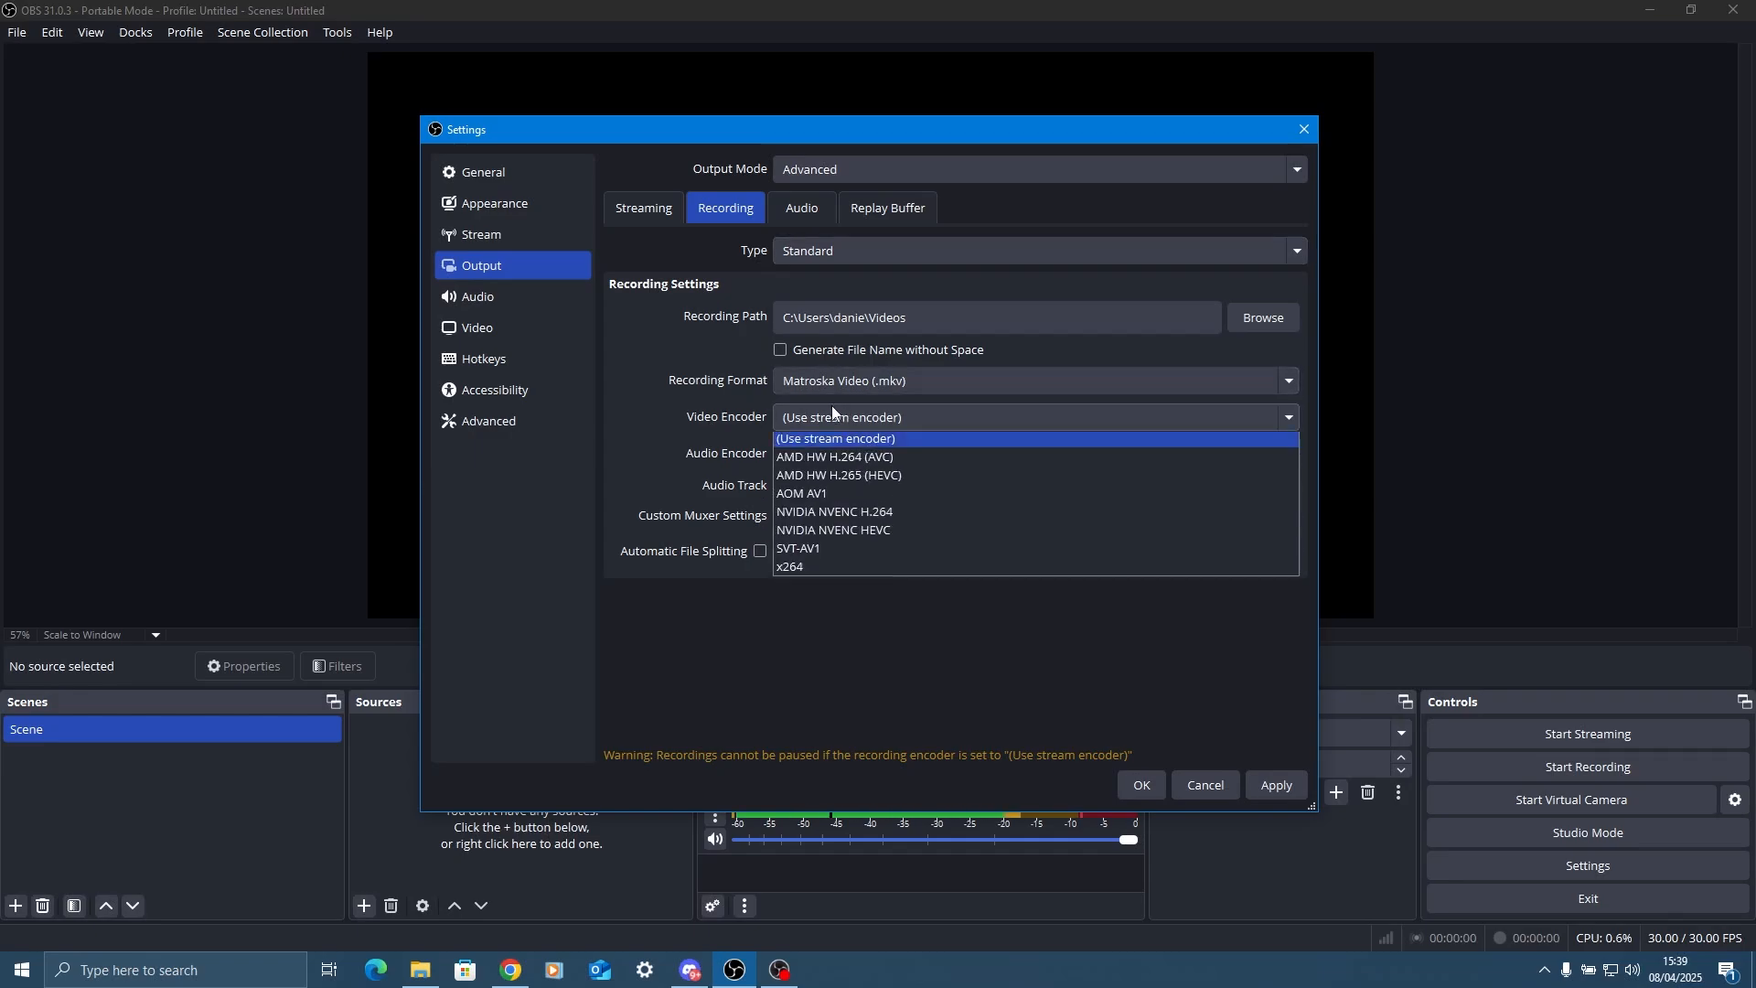
click(888, 518)
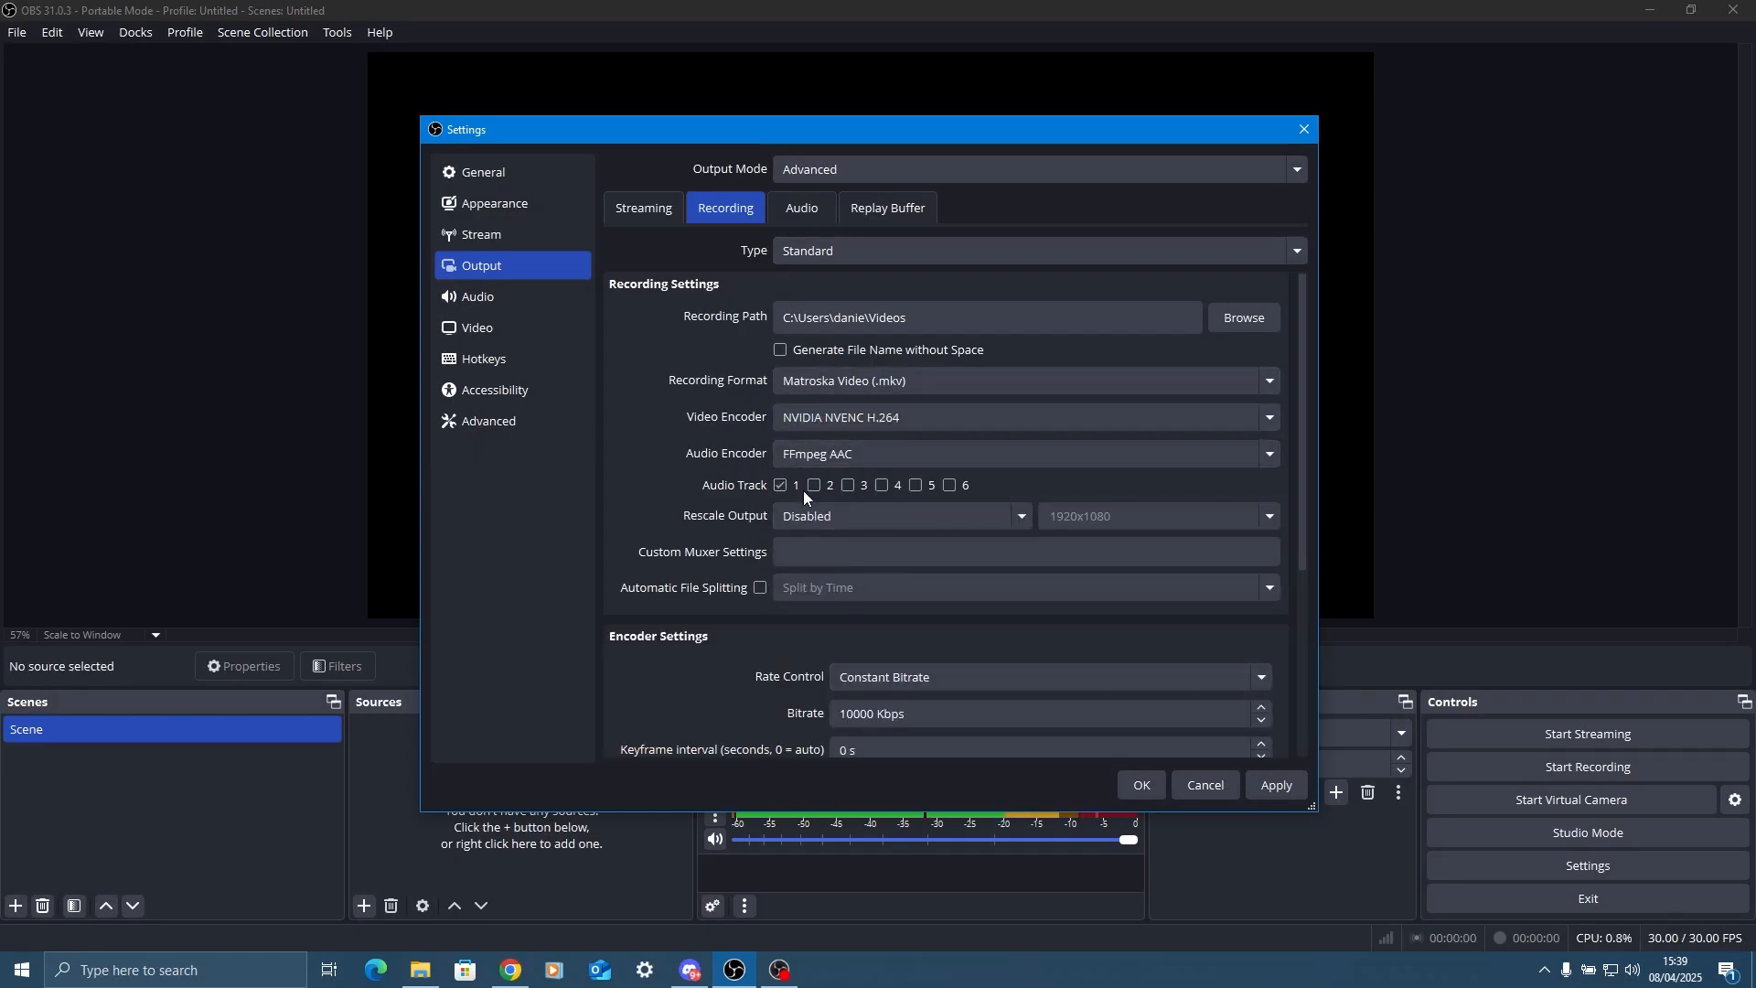
click(844, 489)
scroll(738, 458, down, 4)
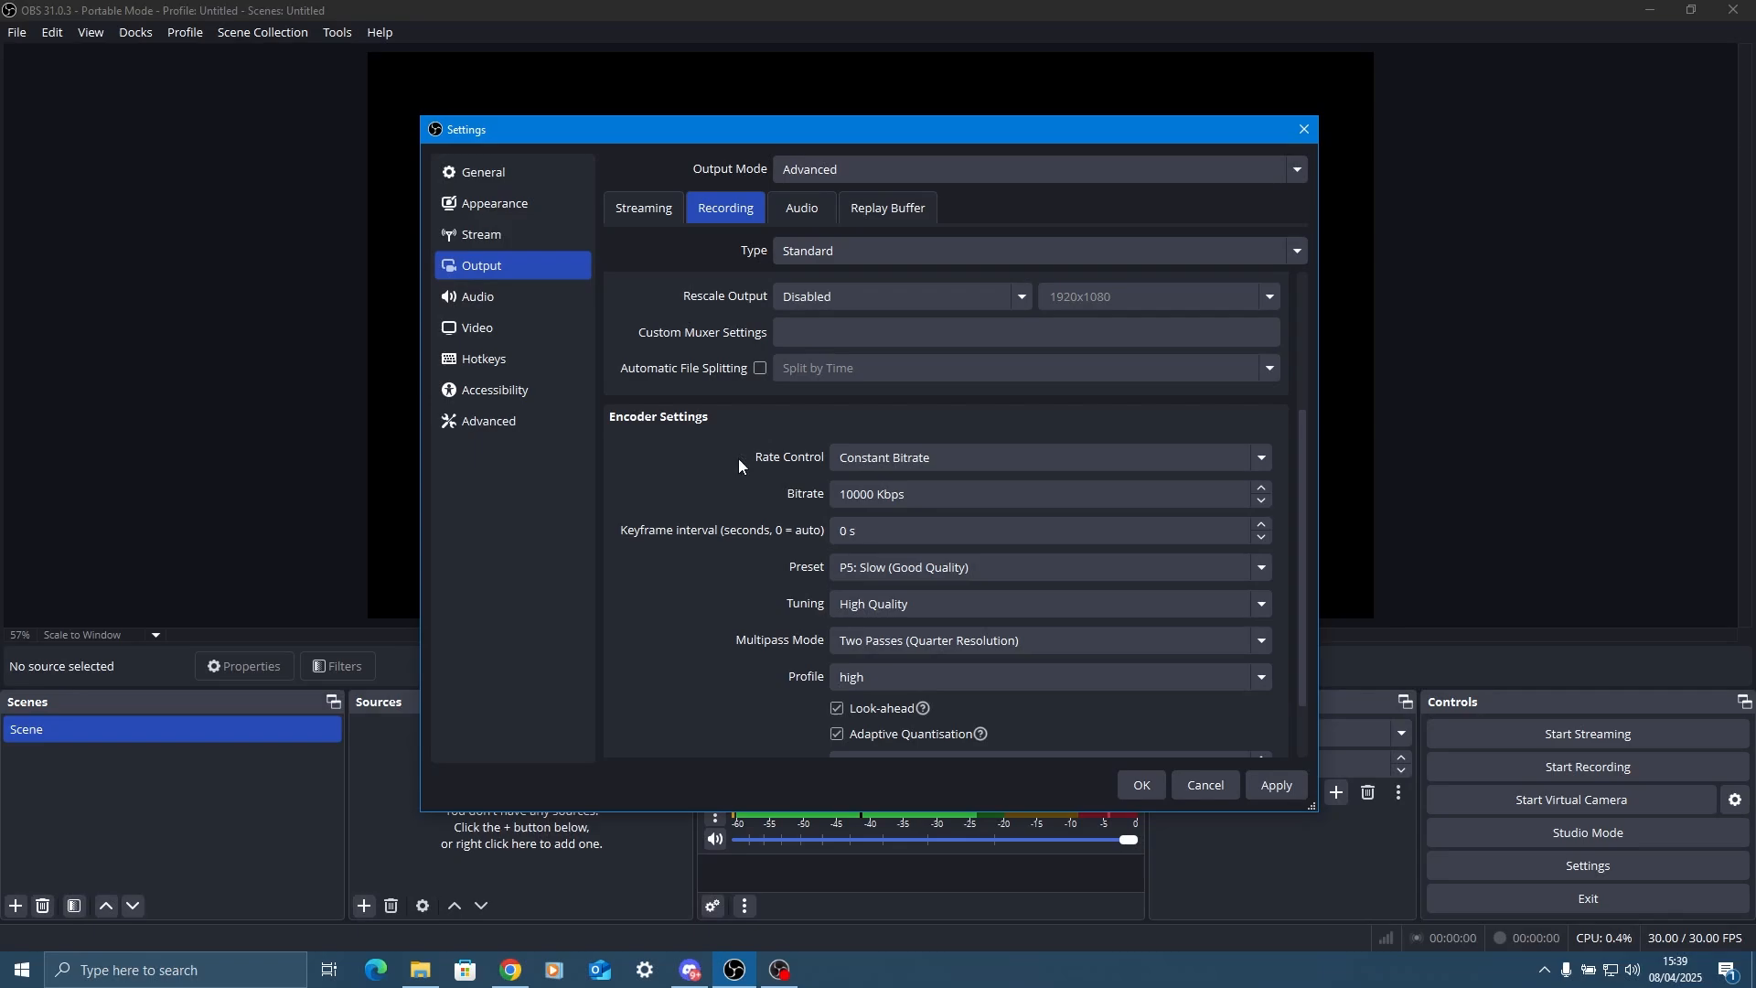
Set the recording encoder's rate control to Constant QP with a value of 25, leaving the keyframe interval at 0 s.
click(899, 459)
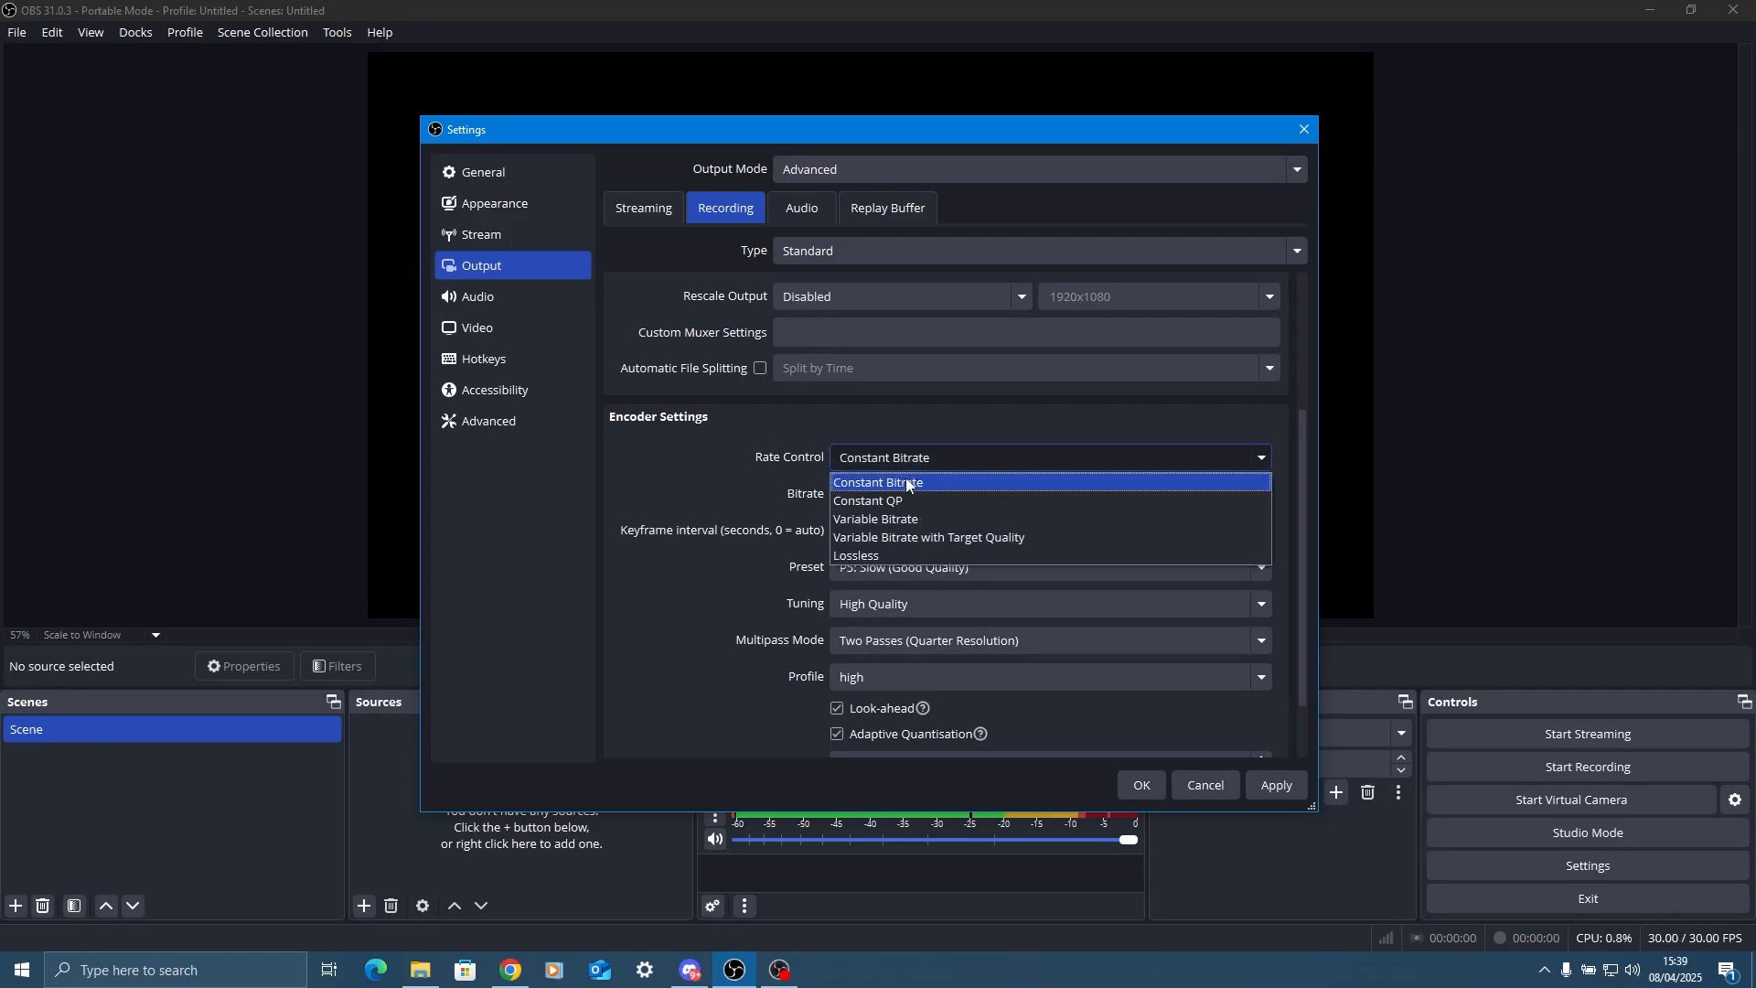
click(901, 502)
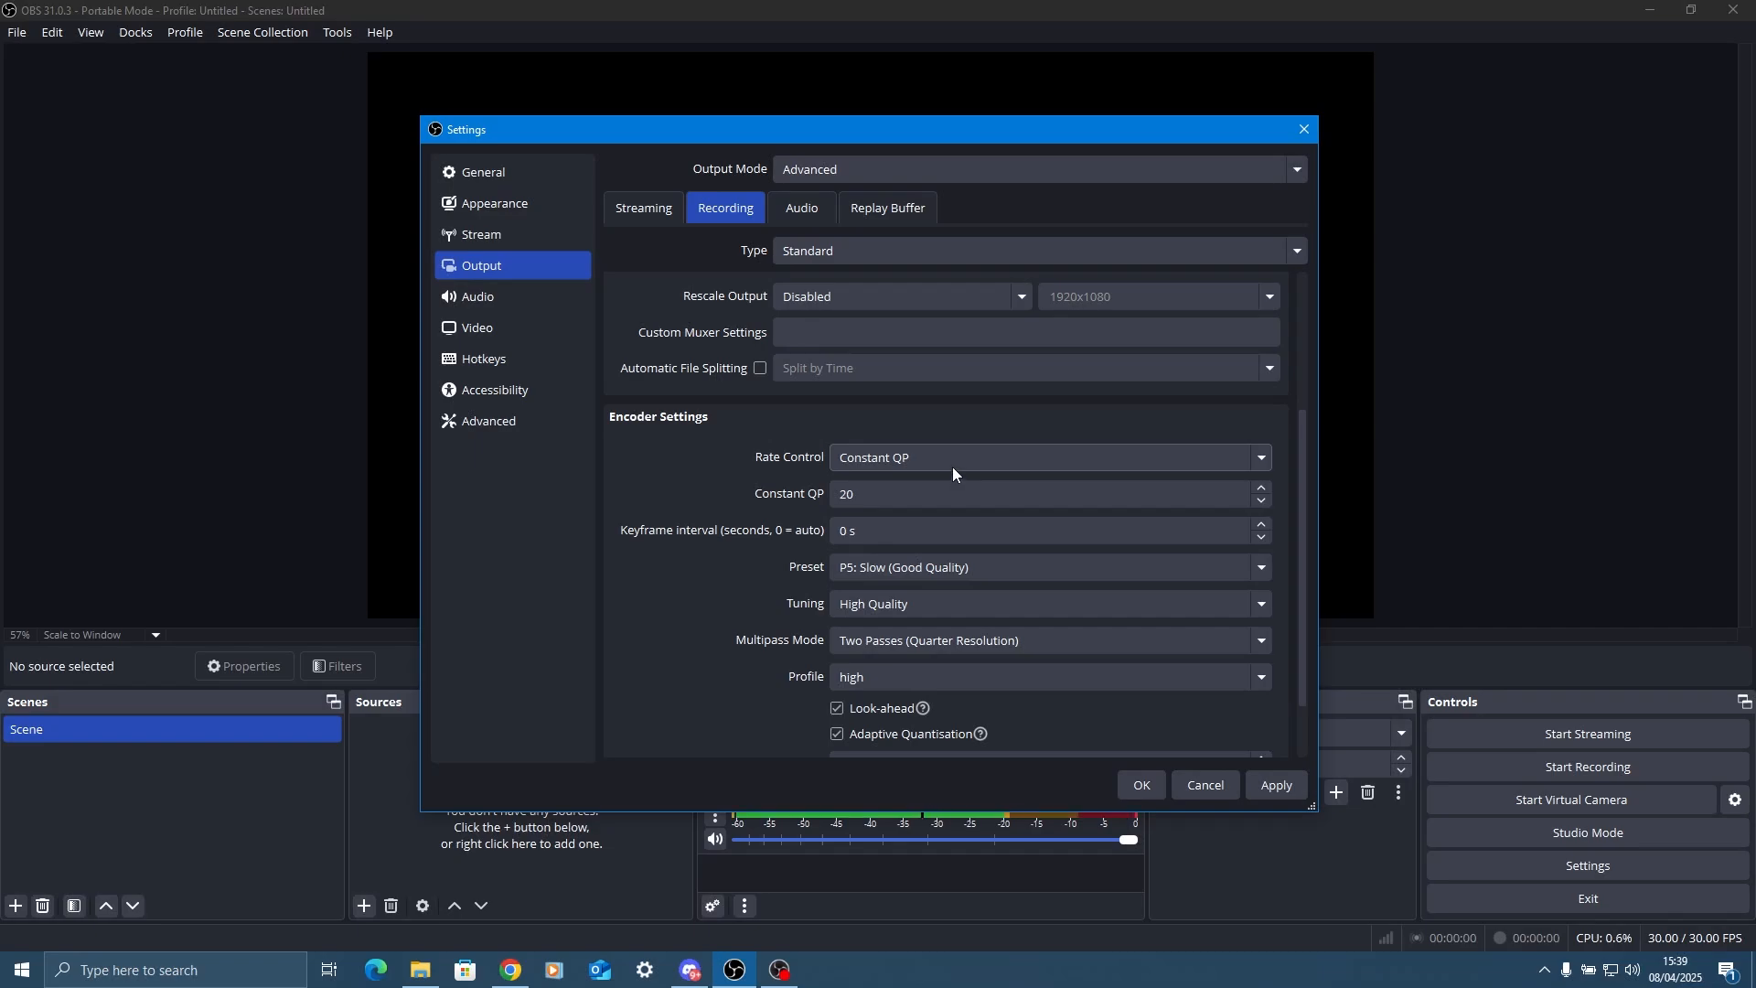
double_click(893, 494)
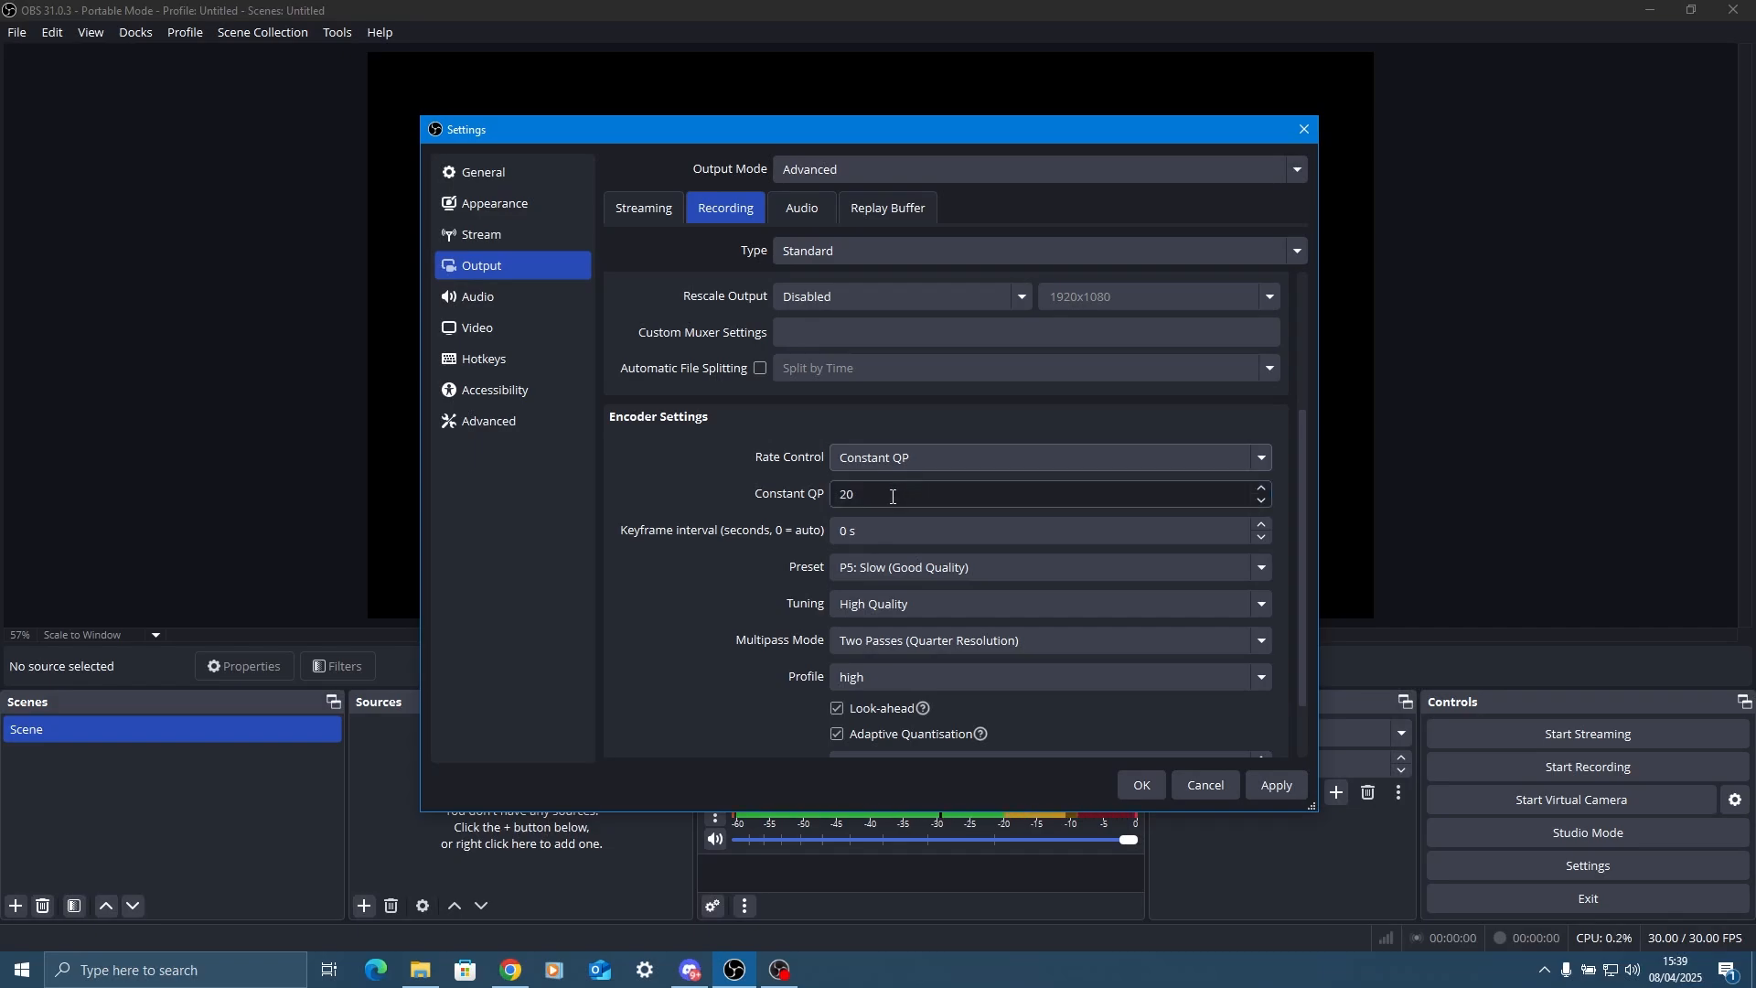
text(25)
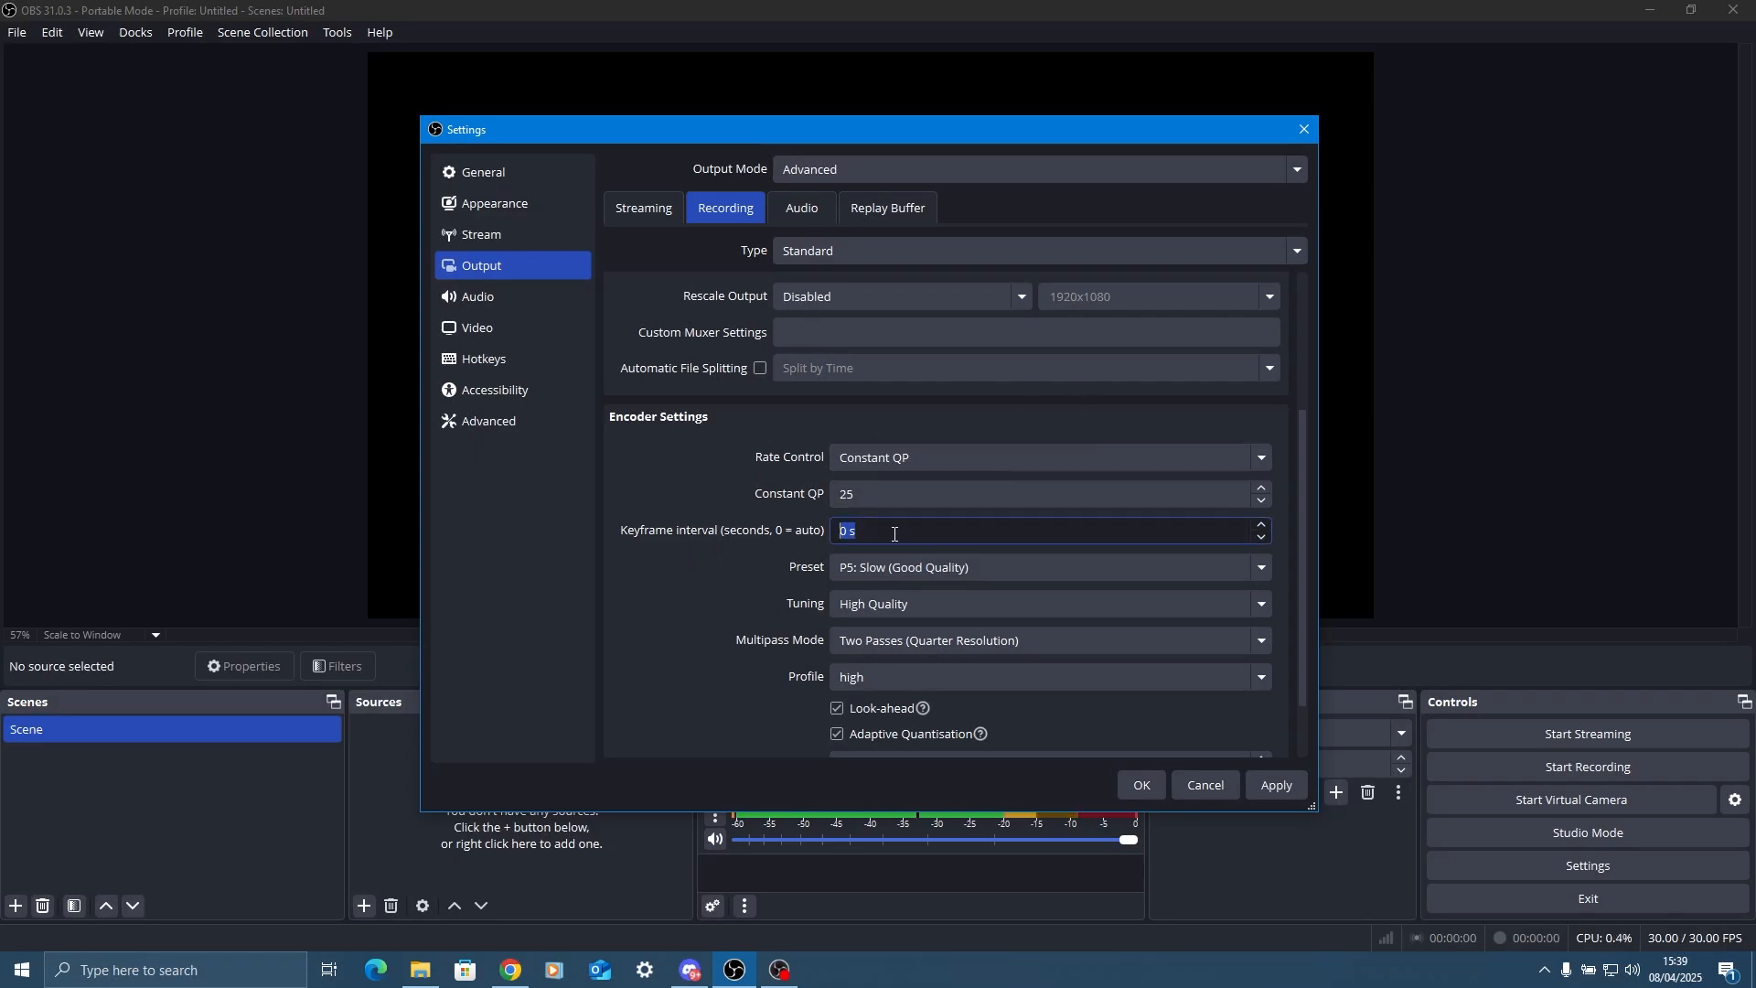
click(769, 524)
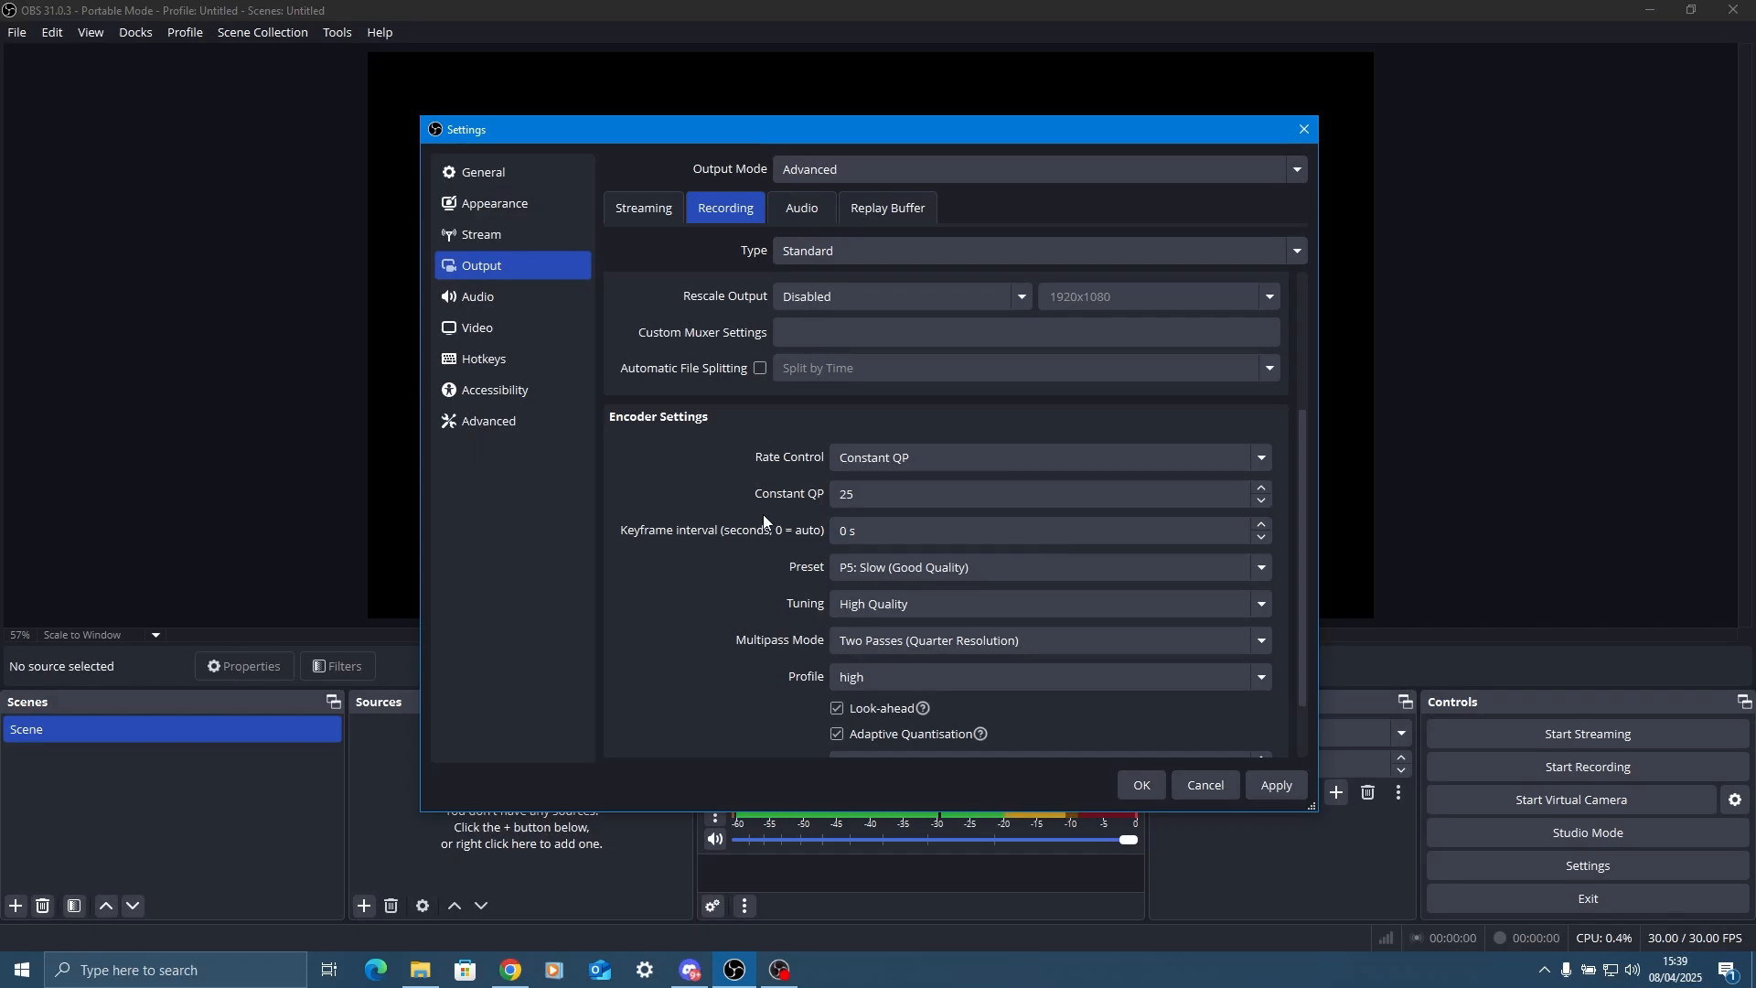
Set the recording encoder preset to P2: Faster (Lower Quality) and leave its tuning on High Quality.
click(864, 567)
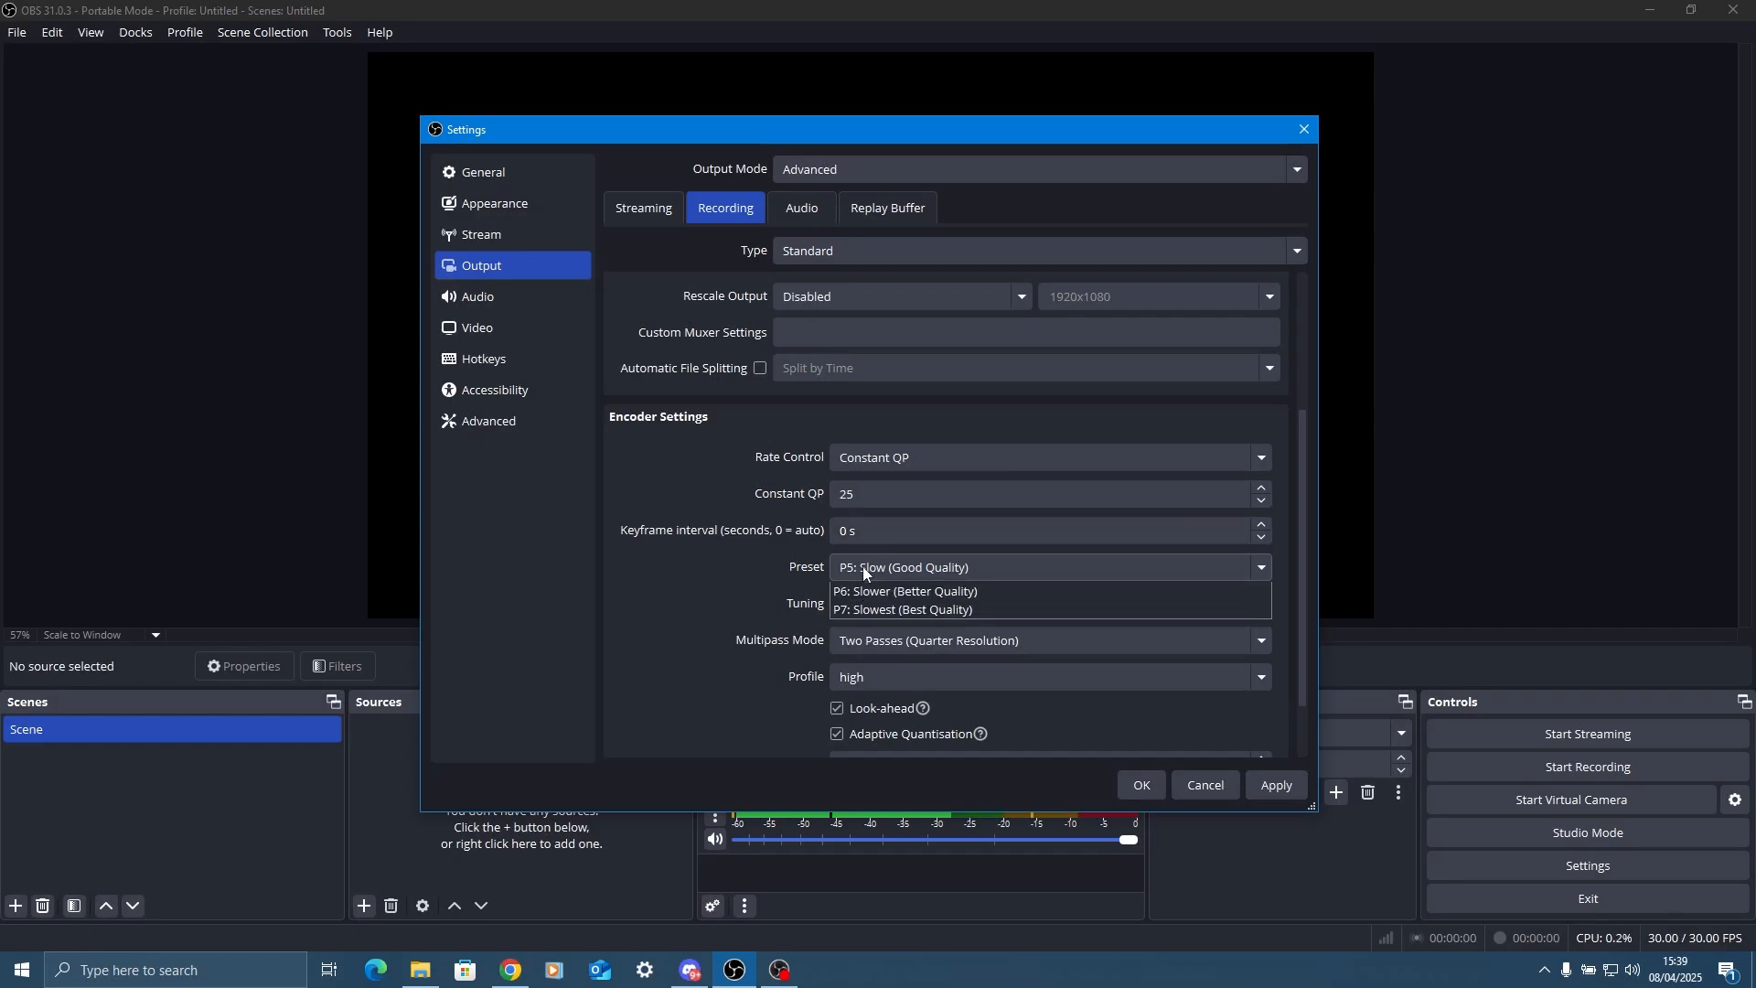
click(881, 617)
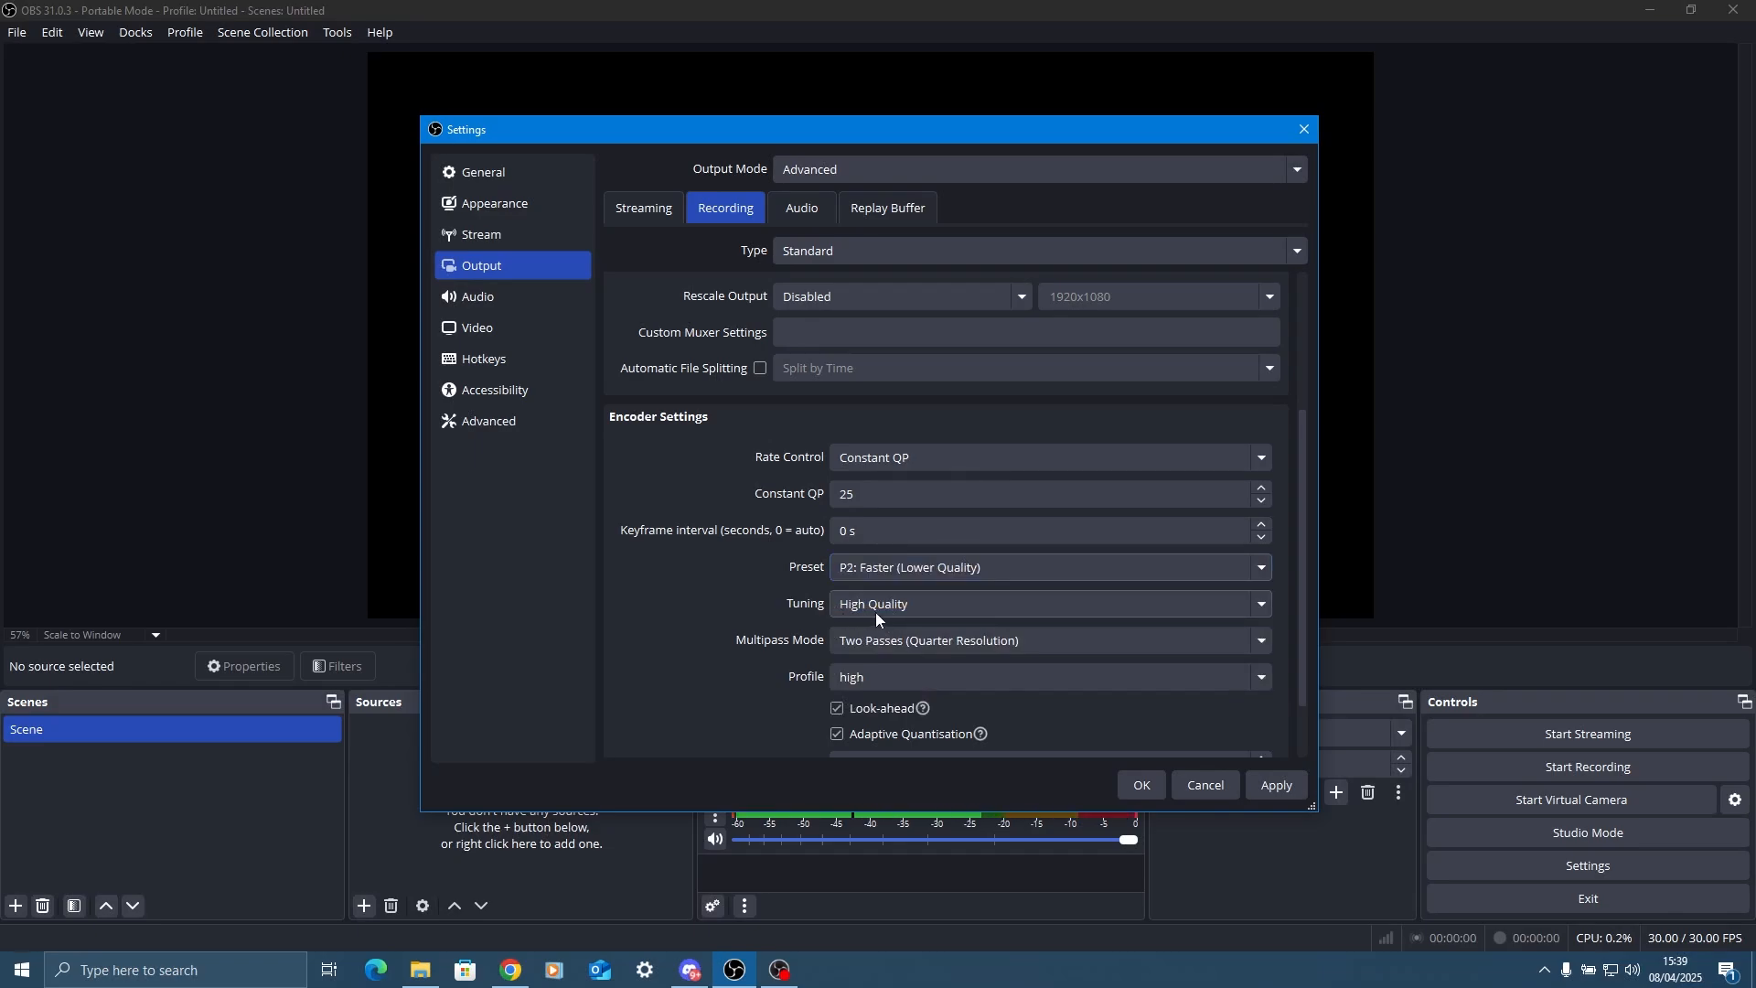
click(882, 609)
click(879, 624)
Set the recording encoder's multipass mode to Single Pass and disable Look-ahead.
click(858, 641)
click(861, 642)
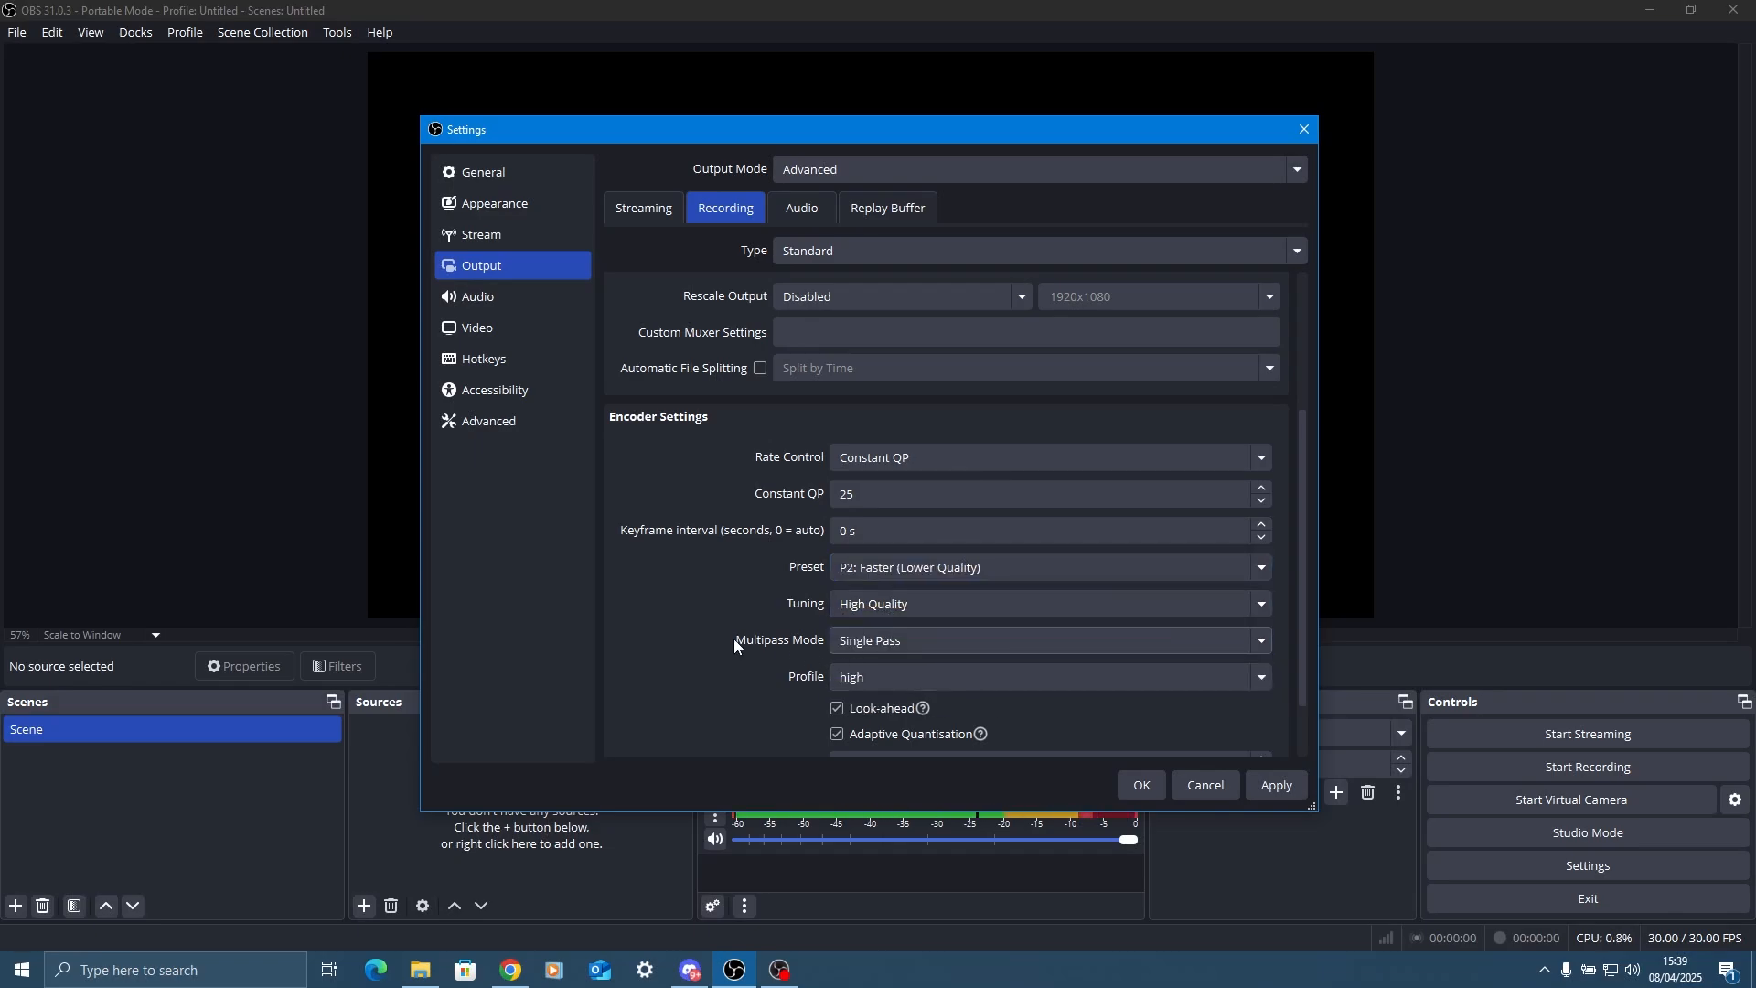
scroll(737, 639, down, 1)
click(868, 633)
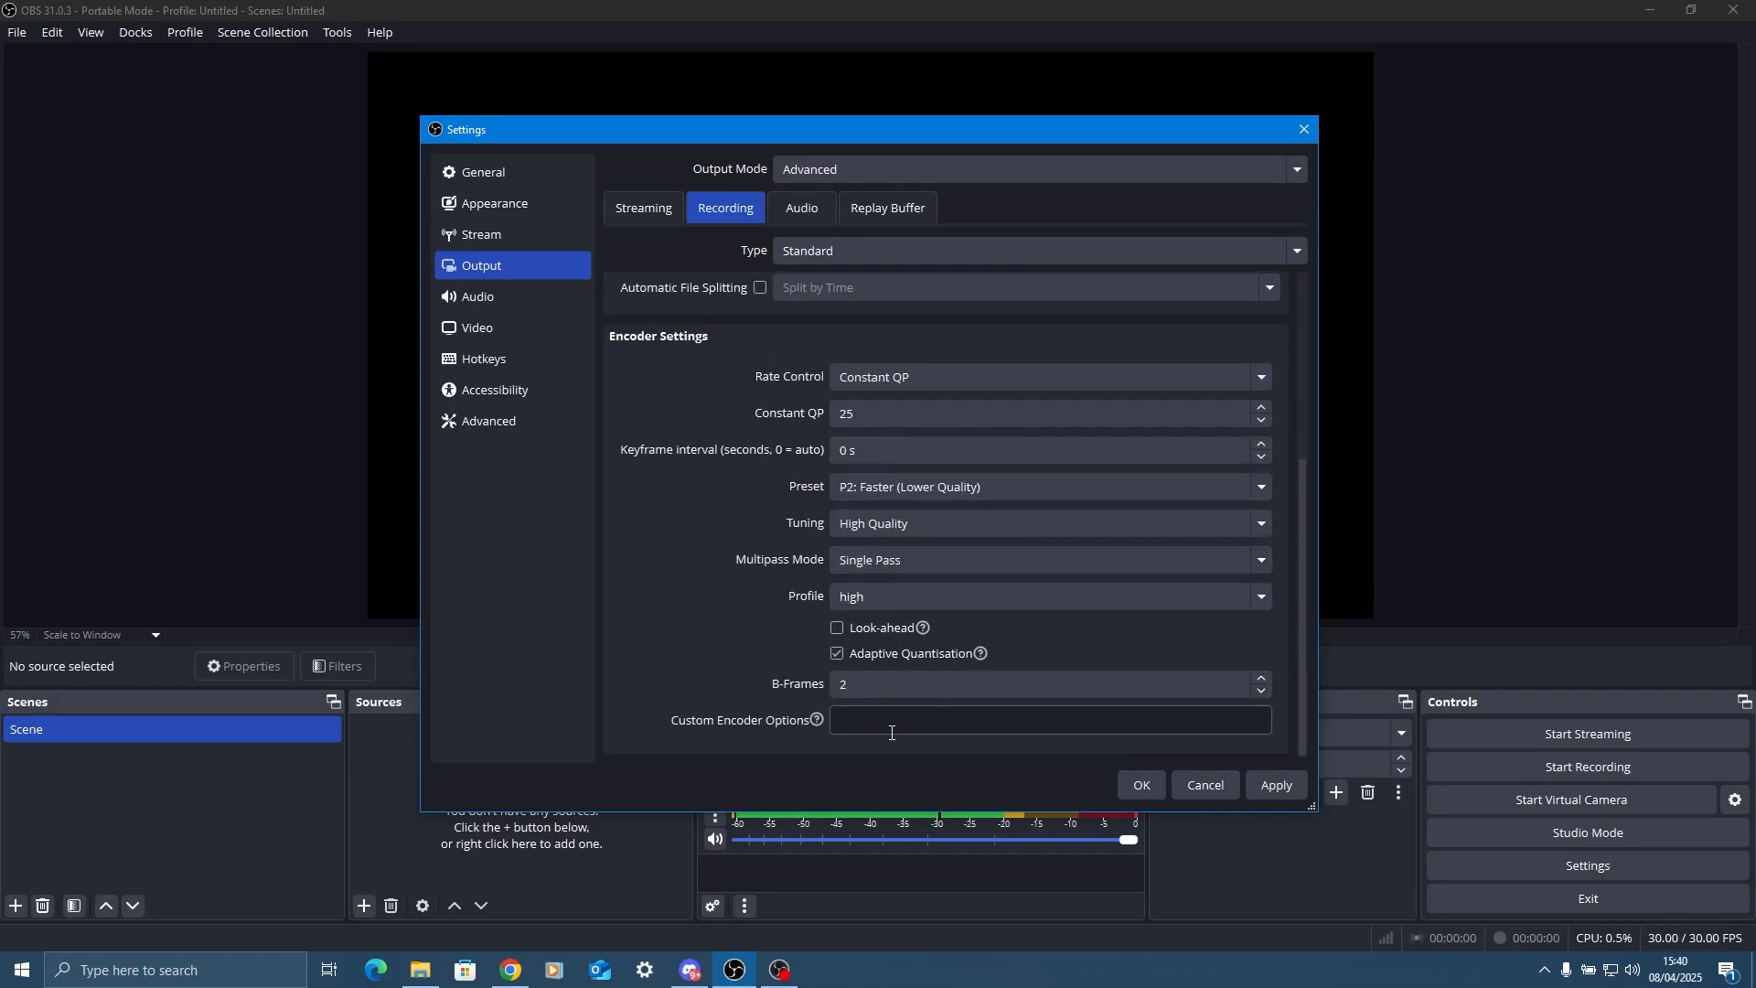
Set the output audio bitrate to 320 for all six tracks.
click(801, 208)
click(810, 282)
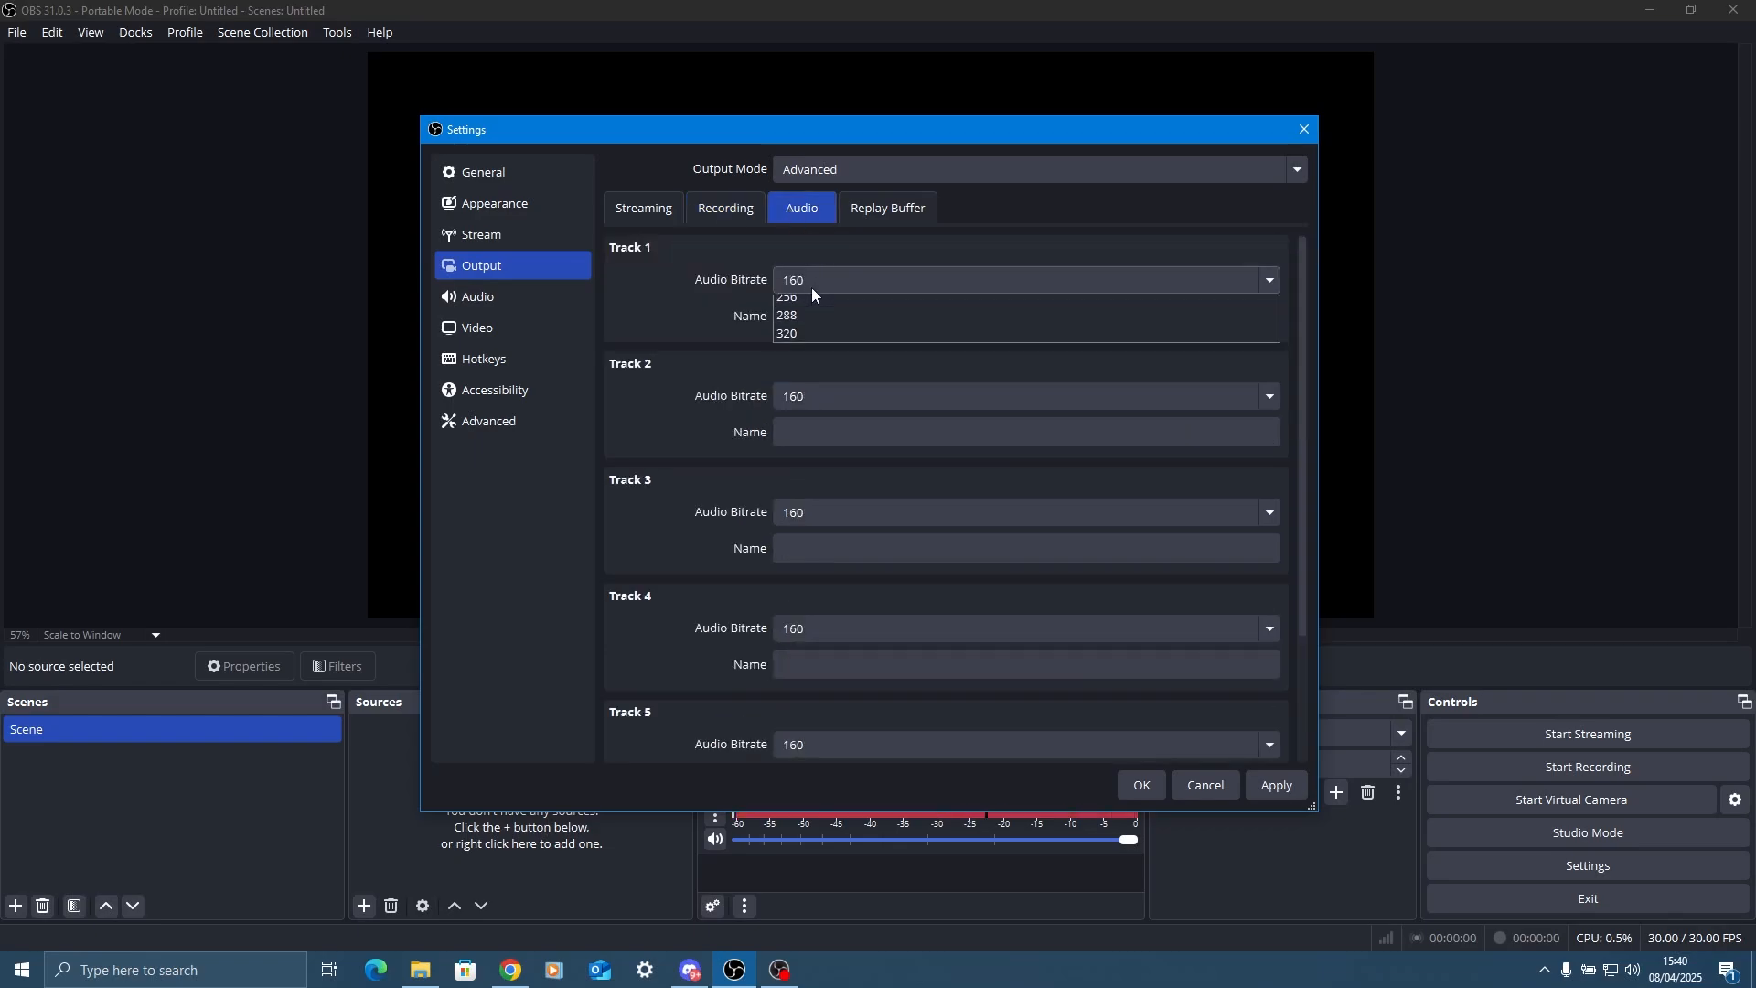
click(800, 414)
click(827, 399)
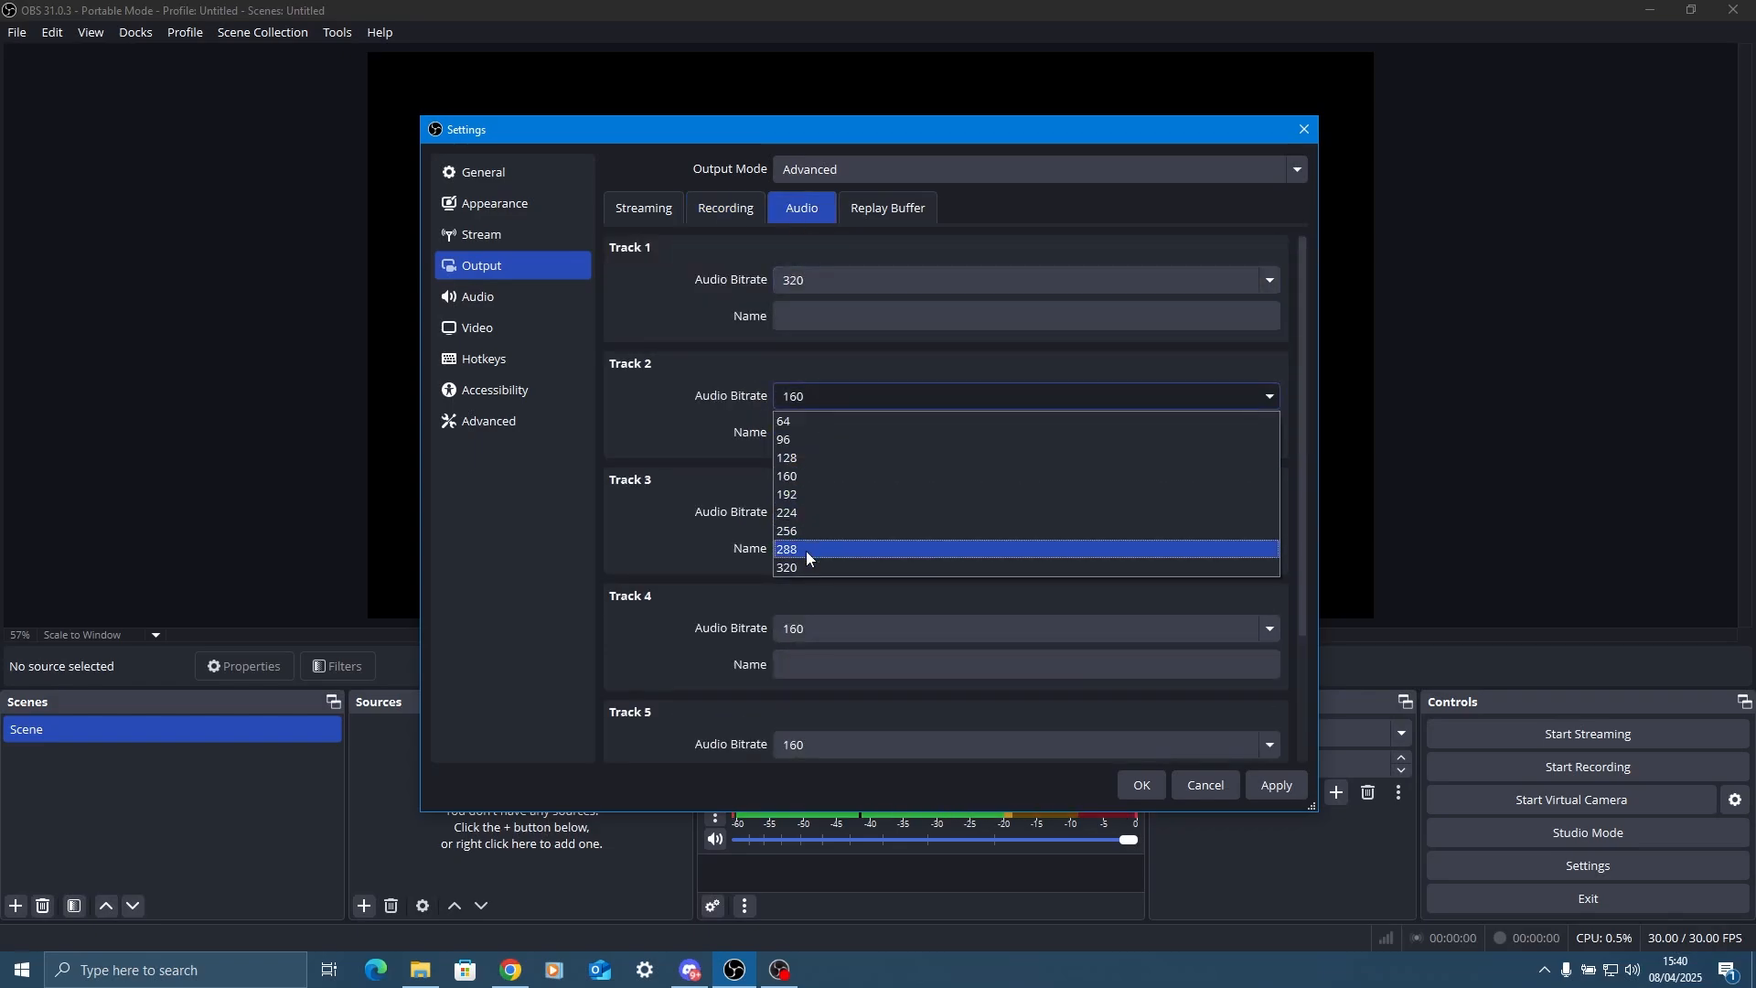
click(805, 550)
click(827, 509)
click(792, 682)
click(797, 628)
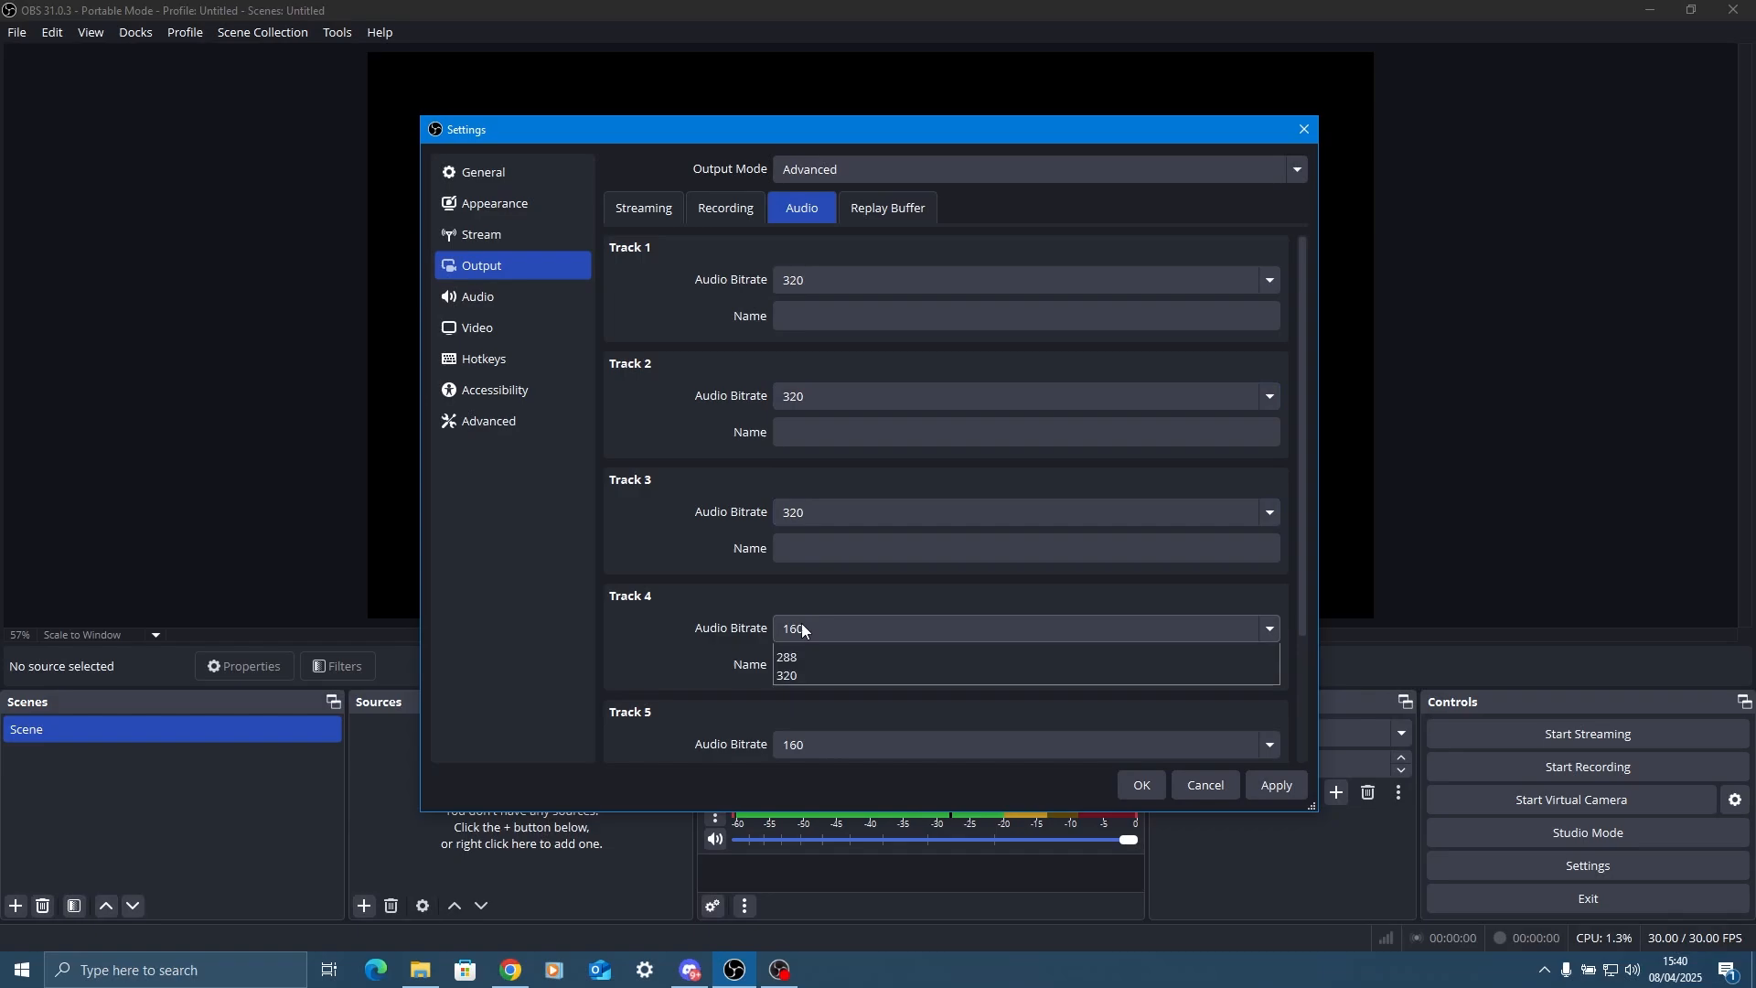
click(809, 796)
click(809, 745)
click(801, 920)
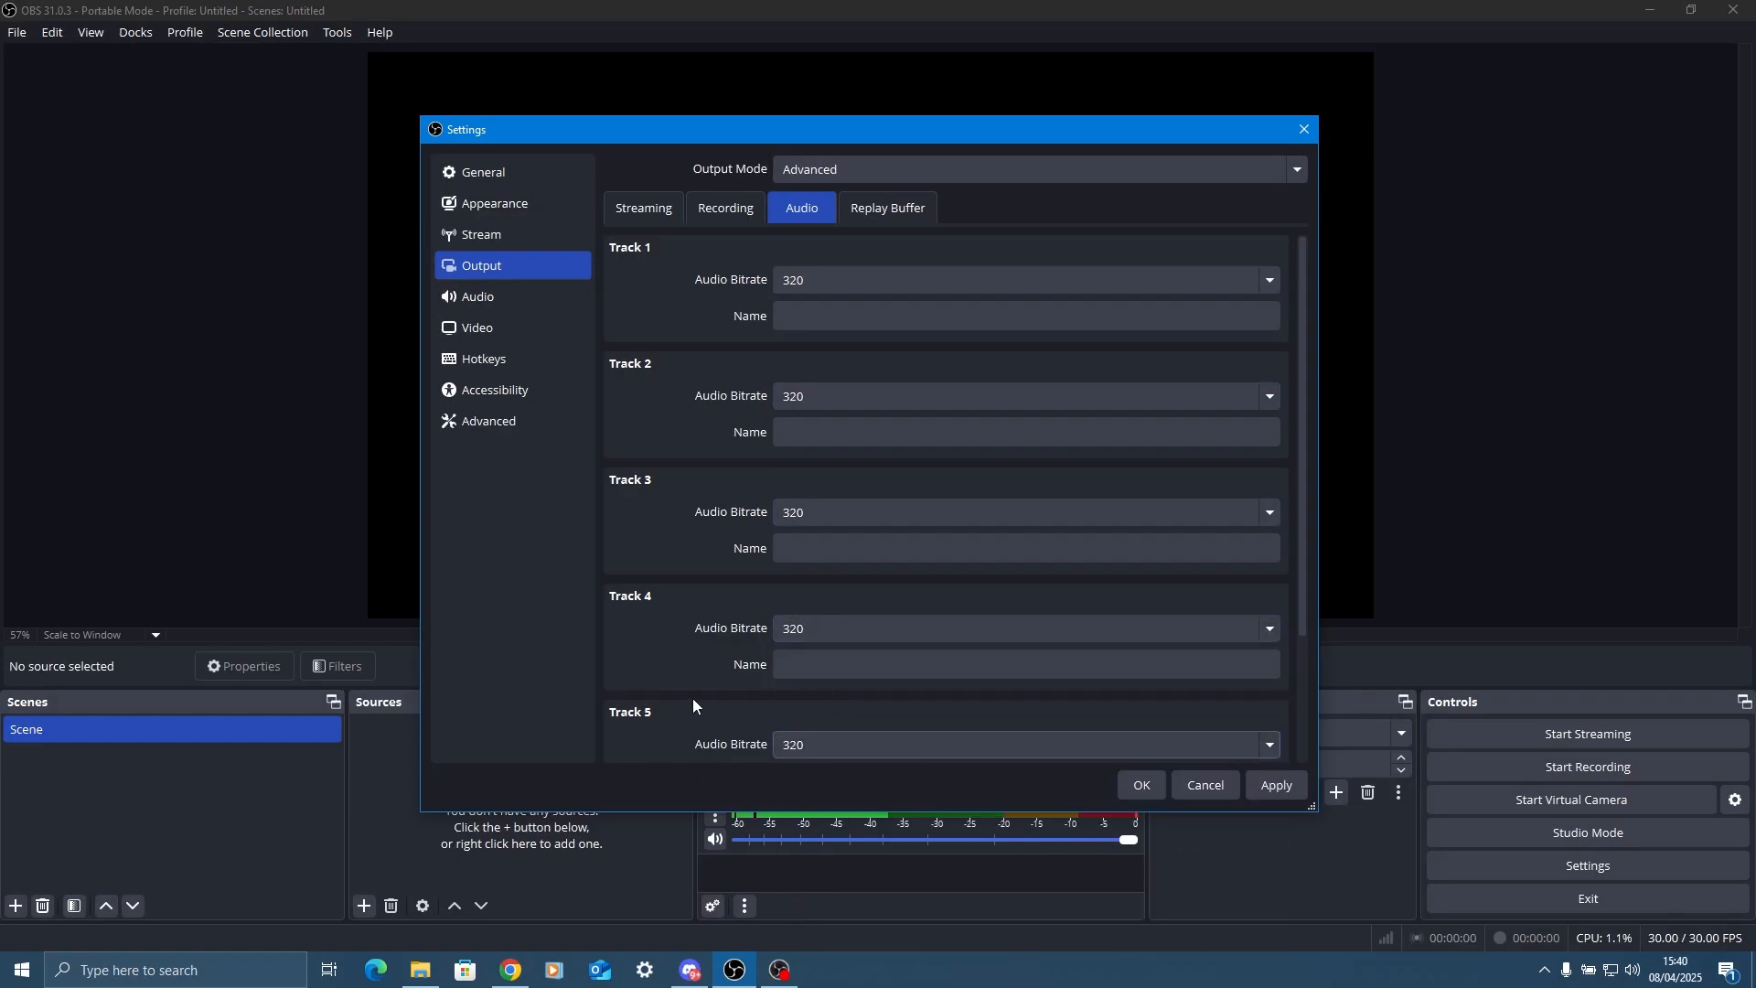
scroll(693, 699, down, 3)
click(823, 706)
click(806, 872)
scroll(704, 622, up, 3)
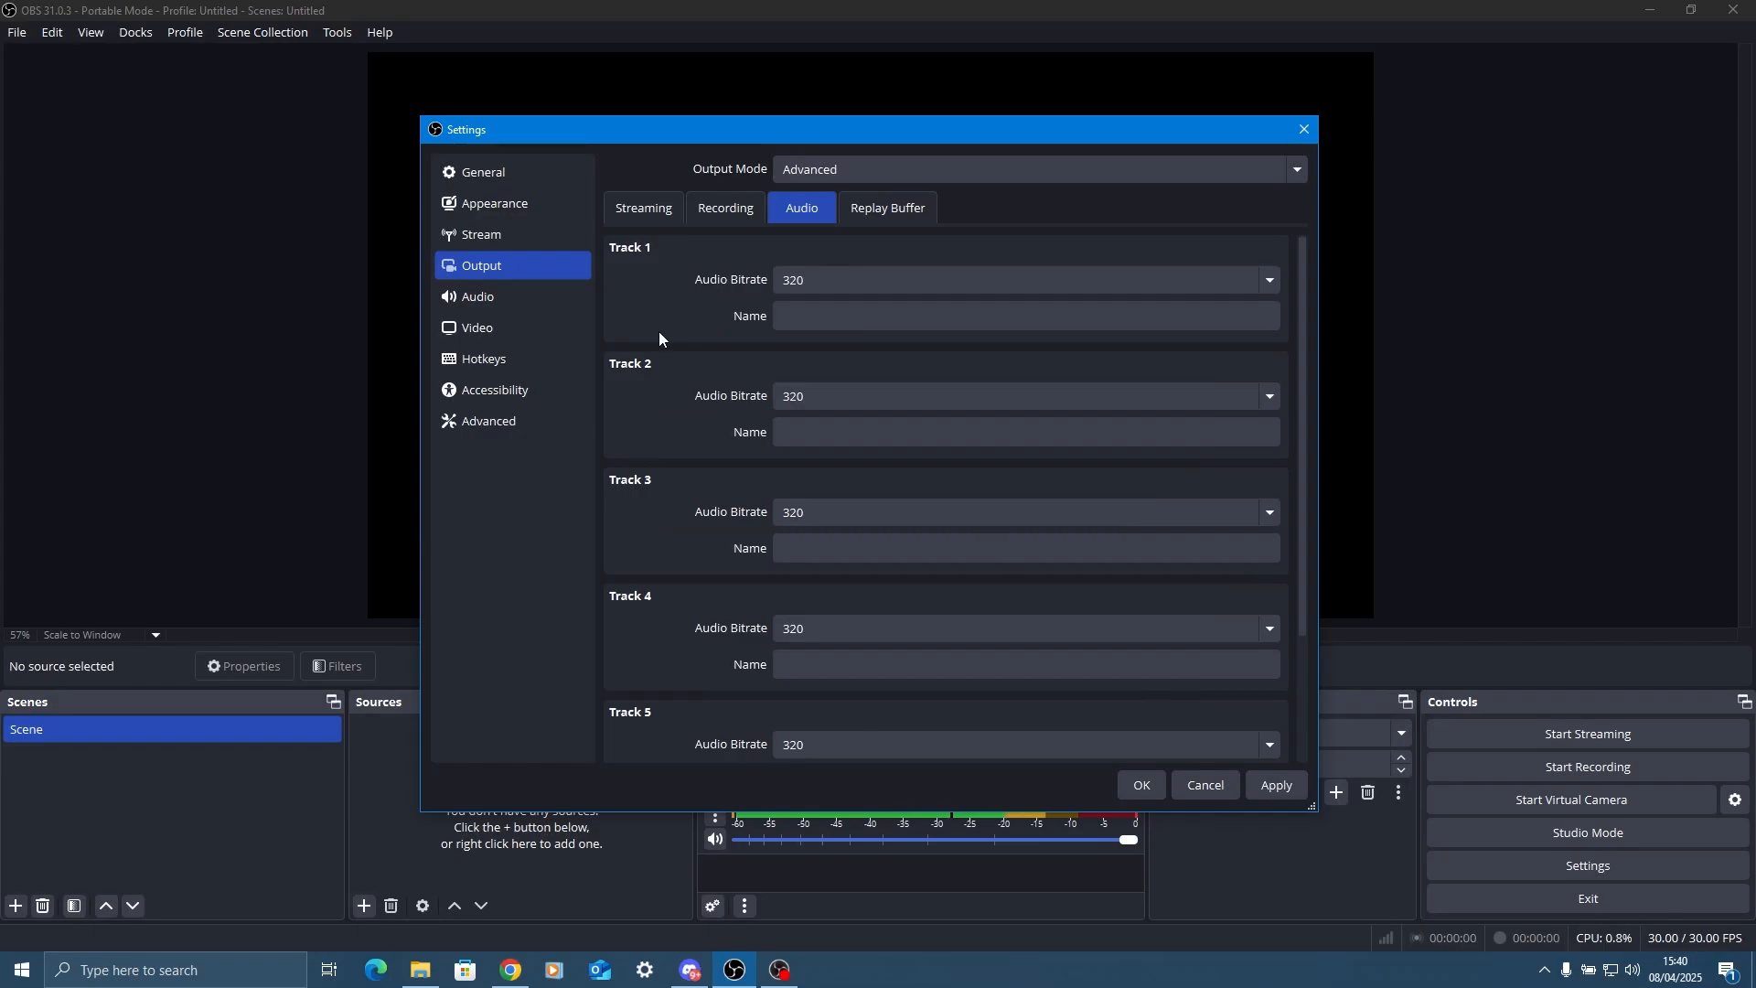
Check the replay buffer and general audio settings, keeping the sample rate at 48 kHz.
click(887, 209)
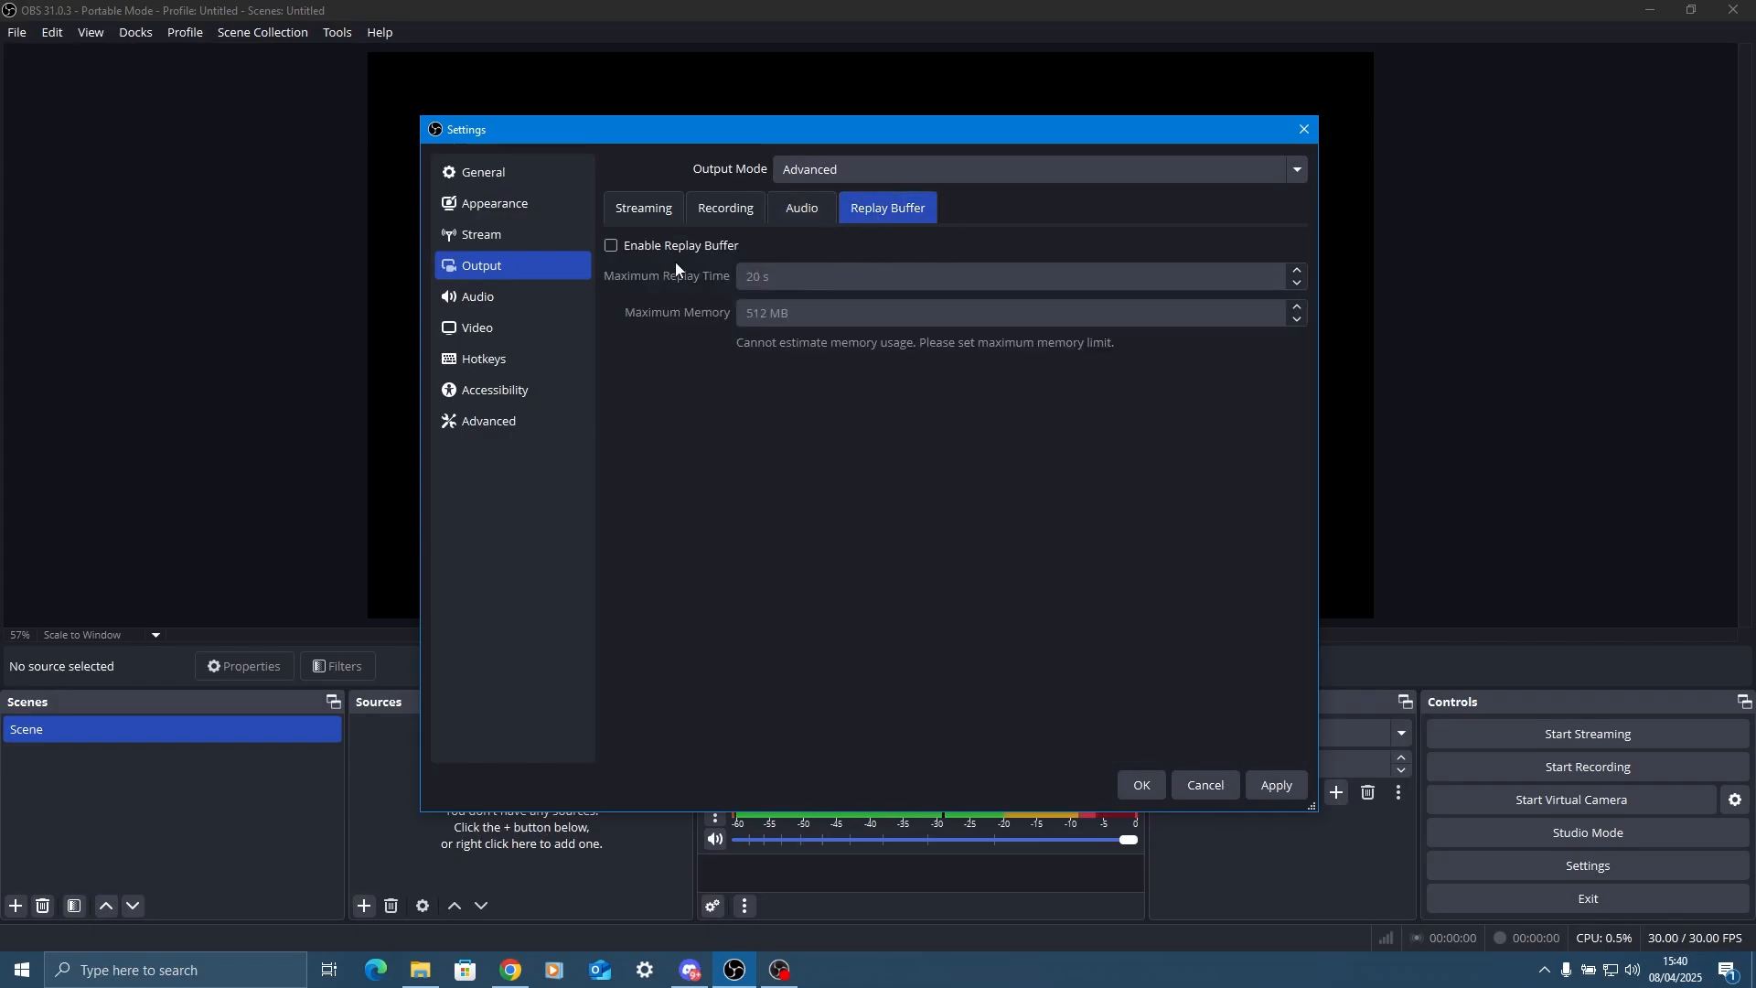
click(535, 296)
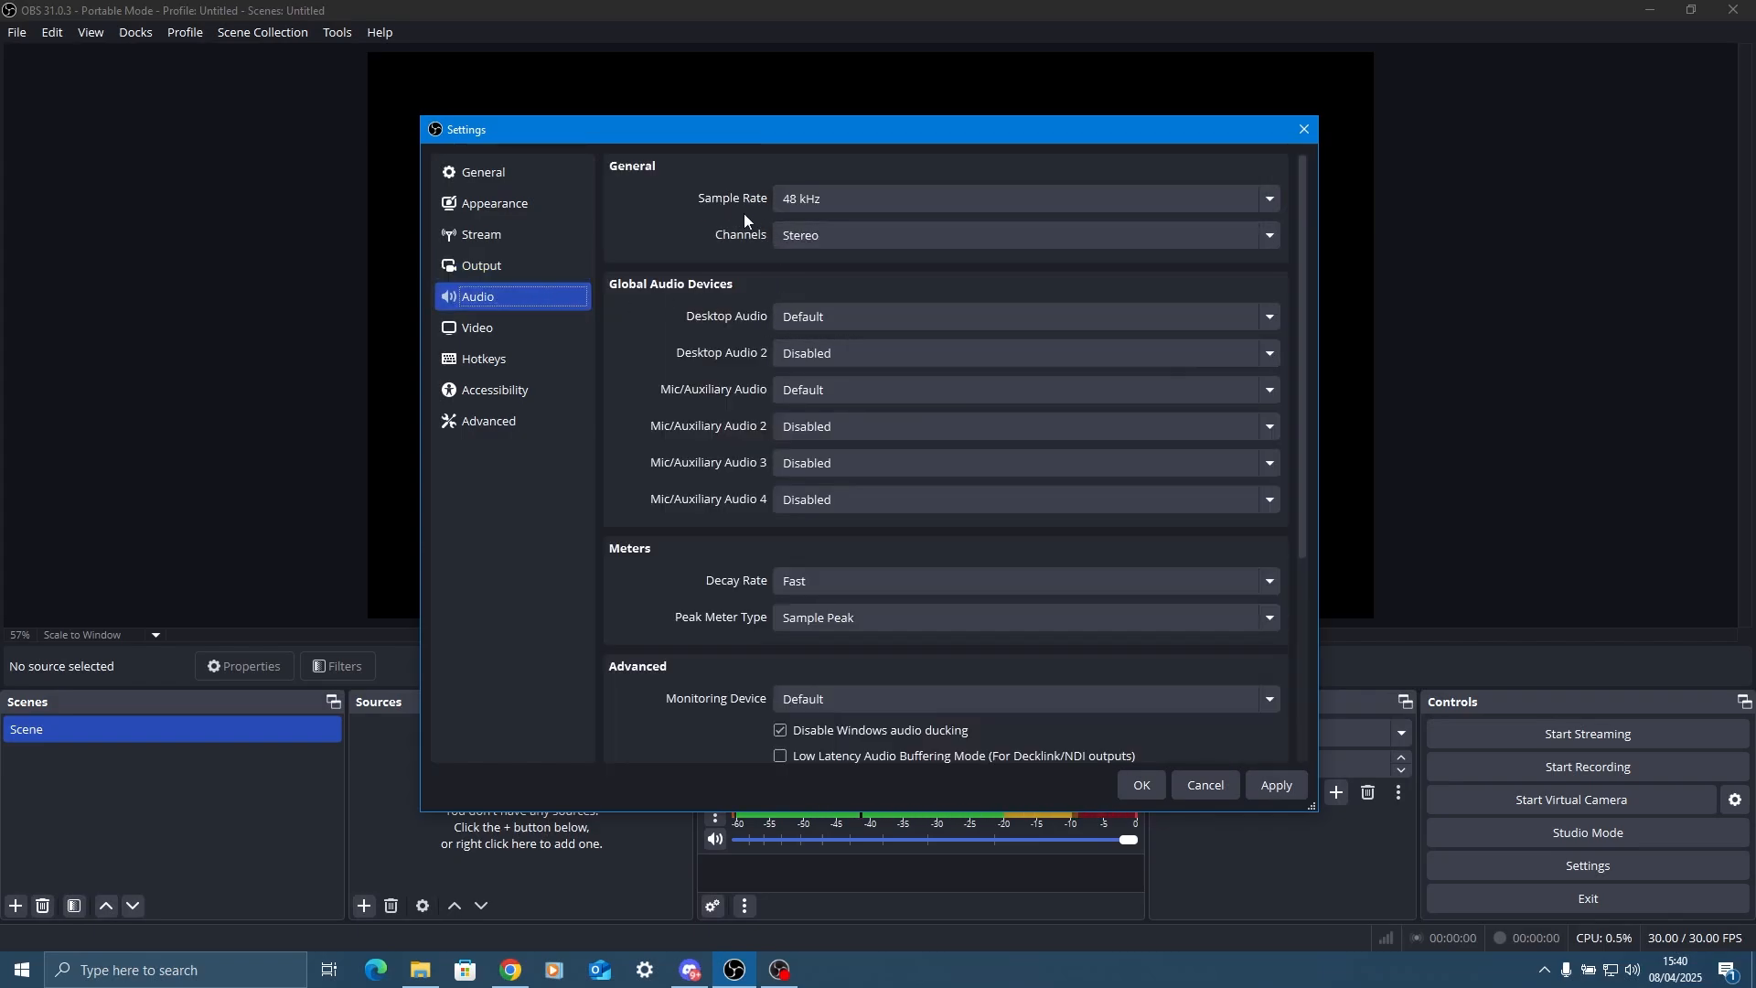
click(818, 203)
click(840, 202)
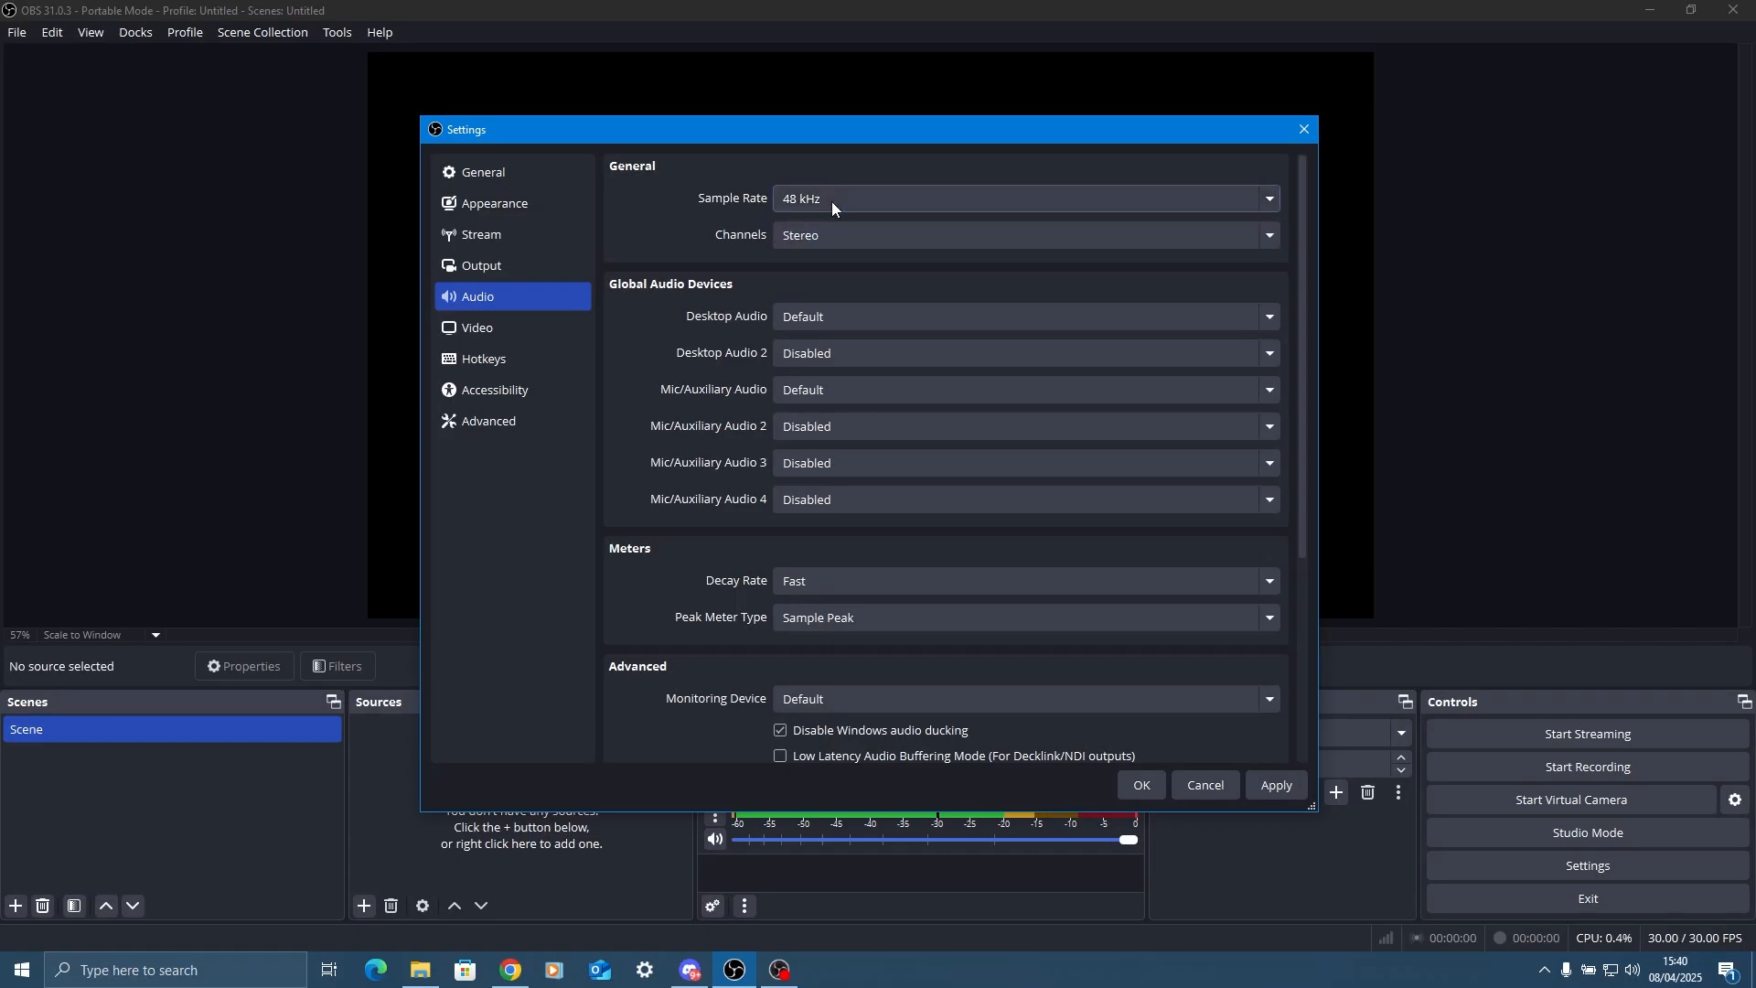
click(832, 201)
click(804, 207)
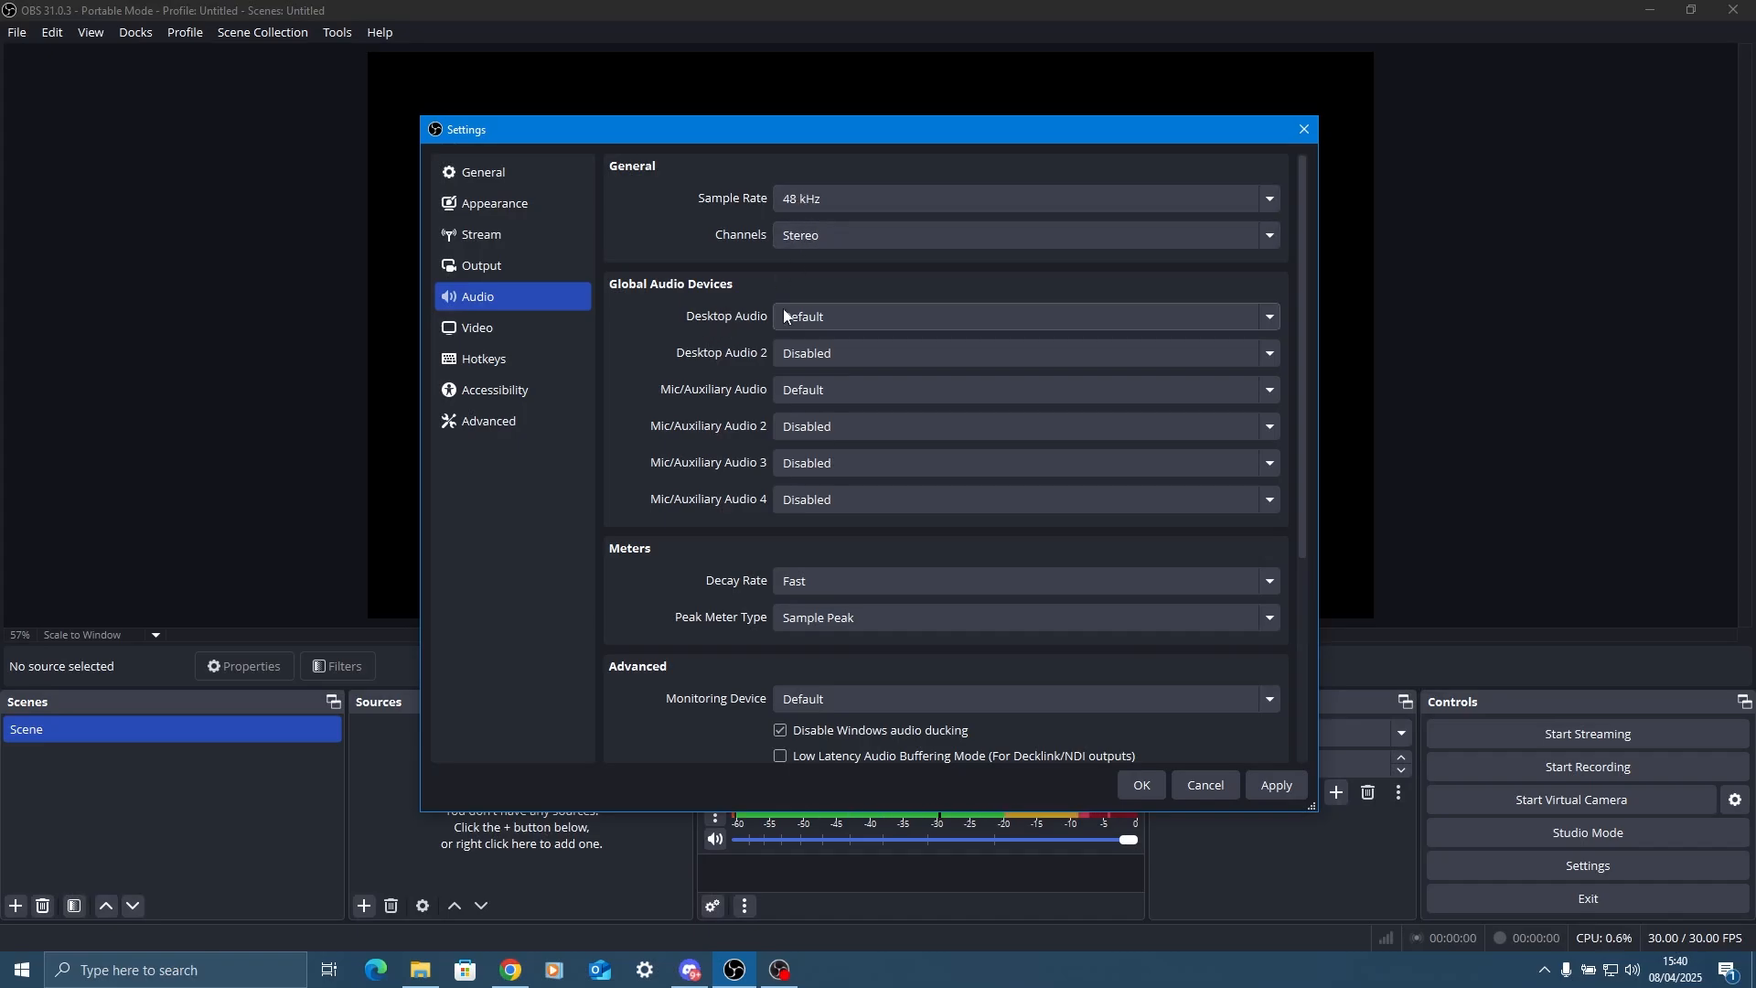
scroll(672, 395, down, 5)
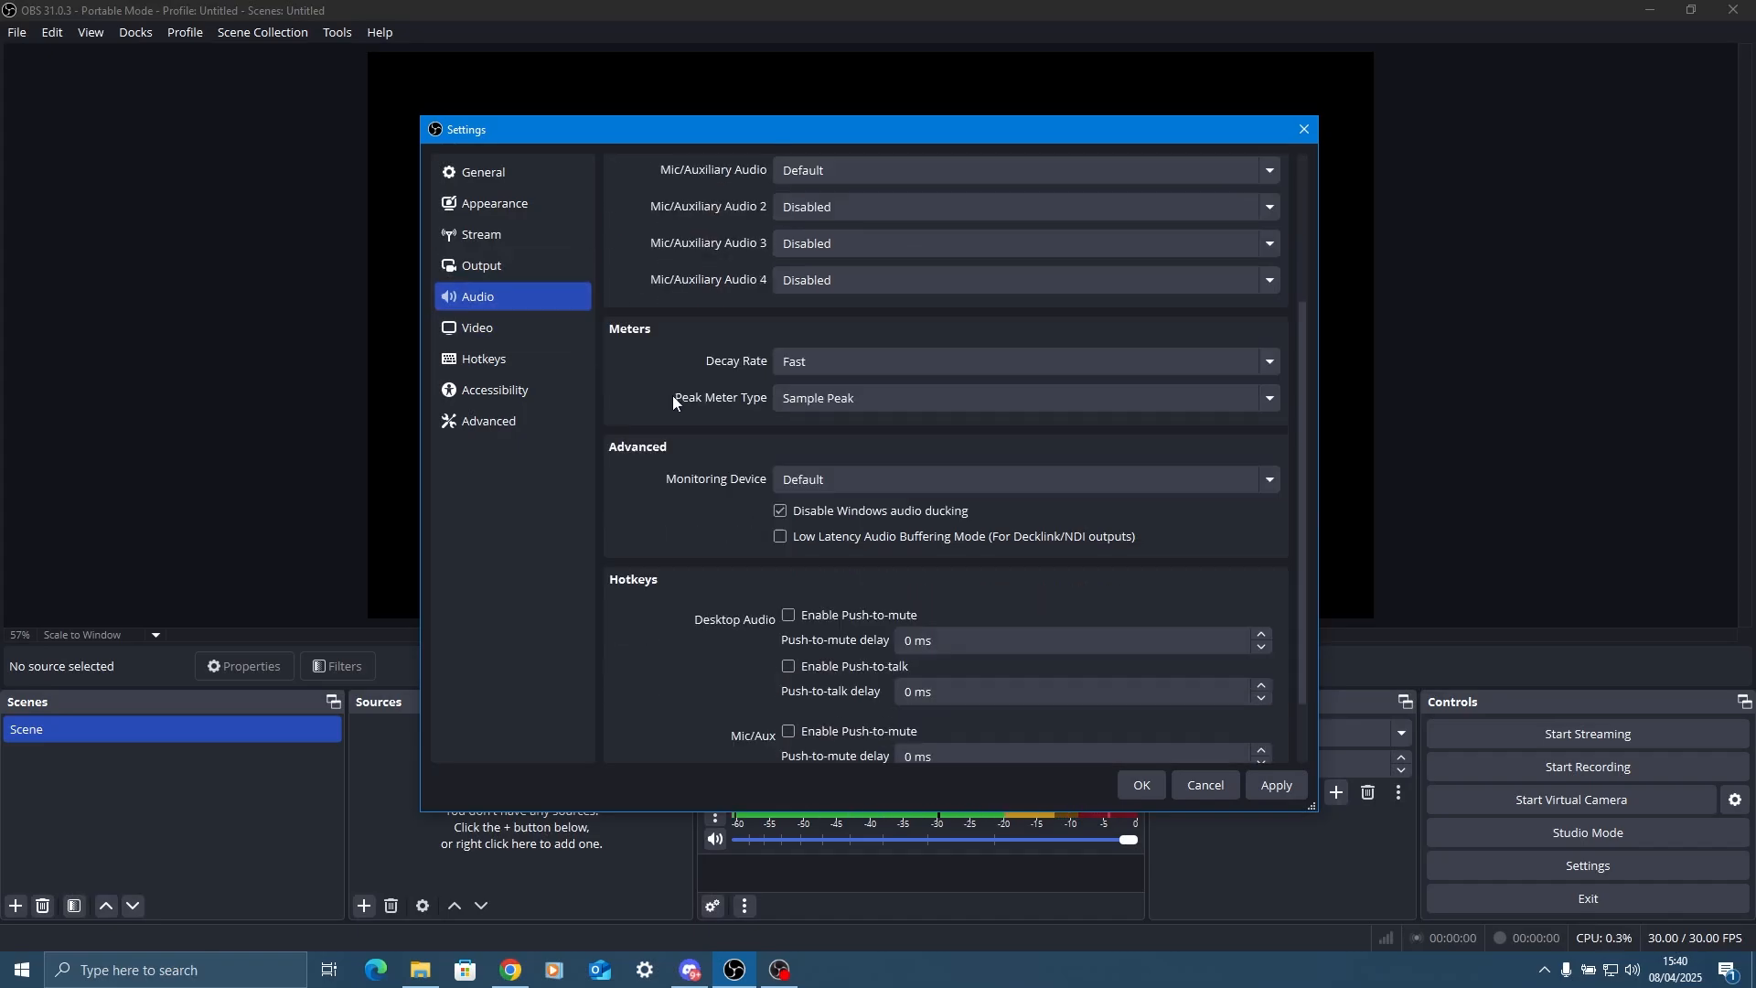
Set both the base and output video resolutions to 1920x1080 and the common FPS value to 60.
click(548, 327)
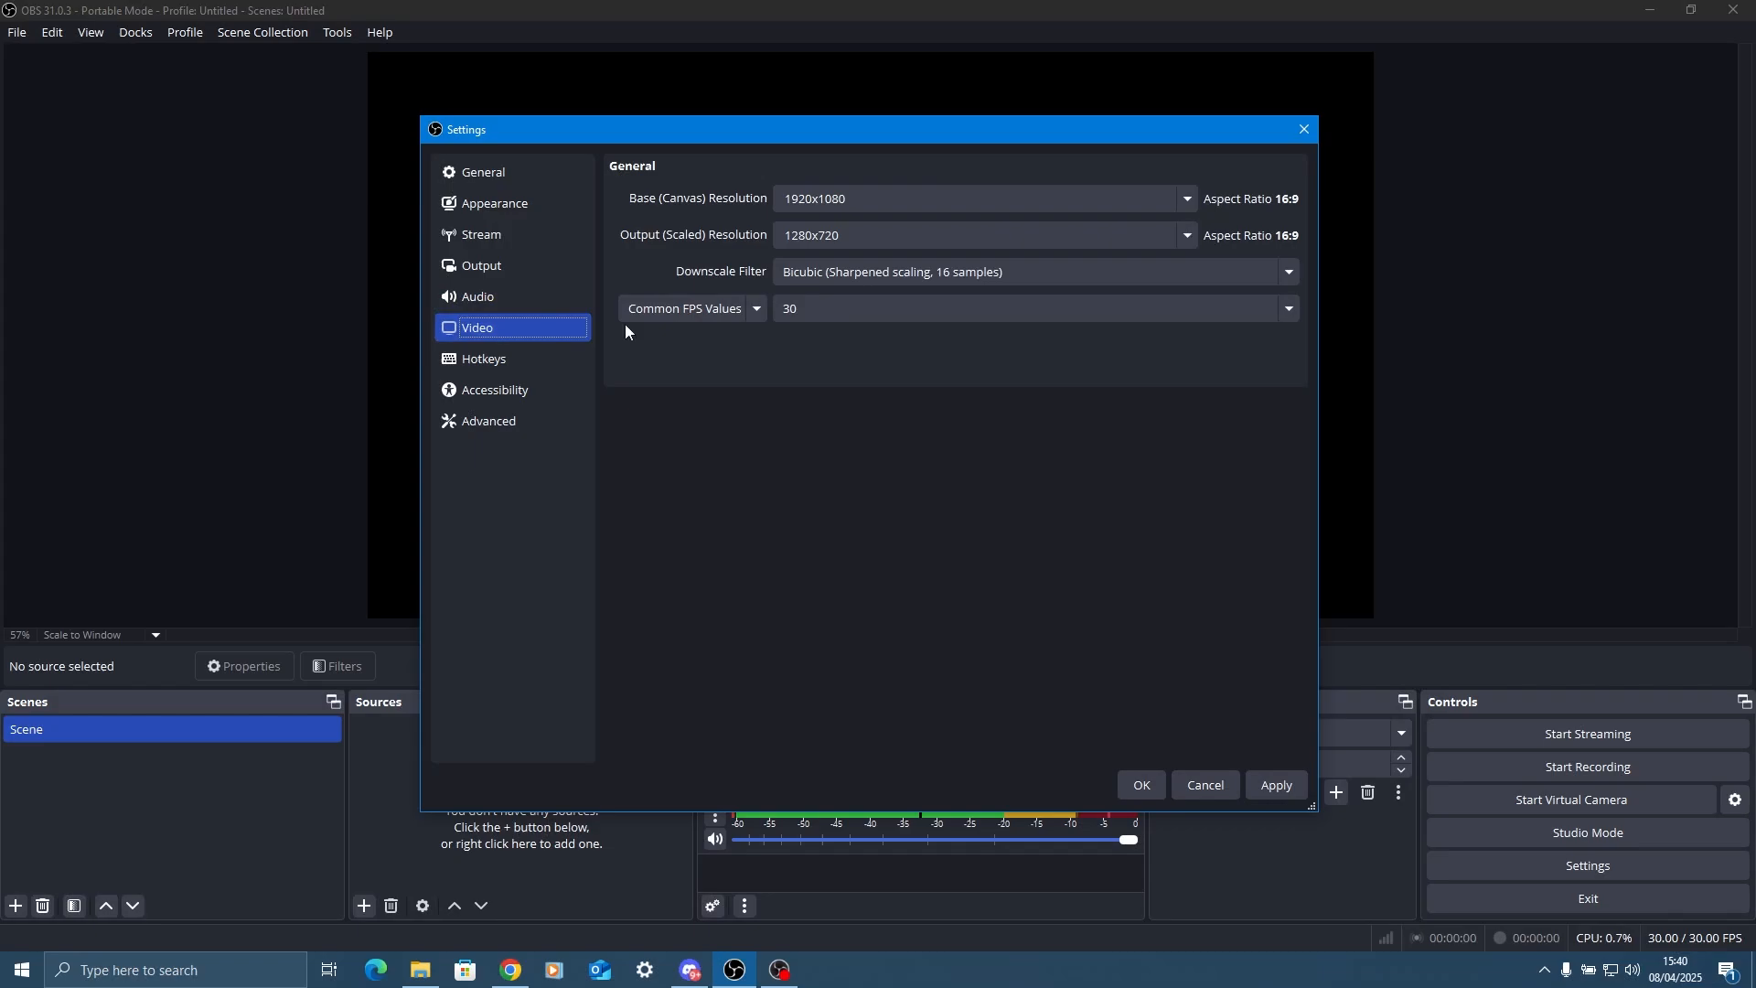
click(817, 198)
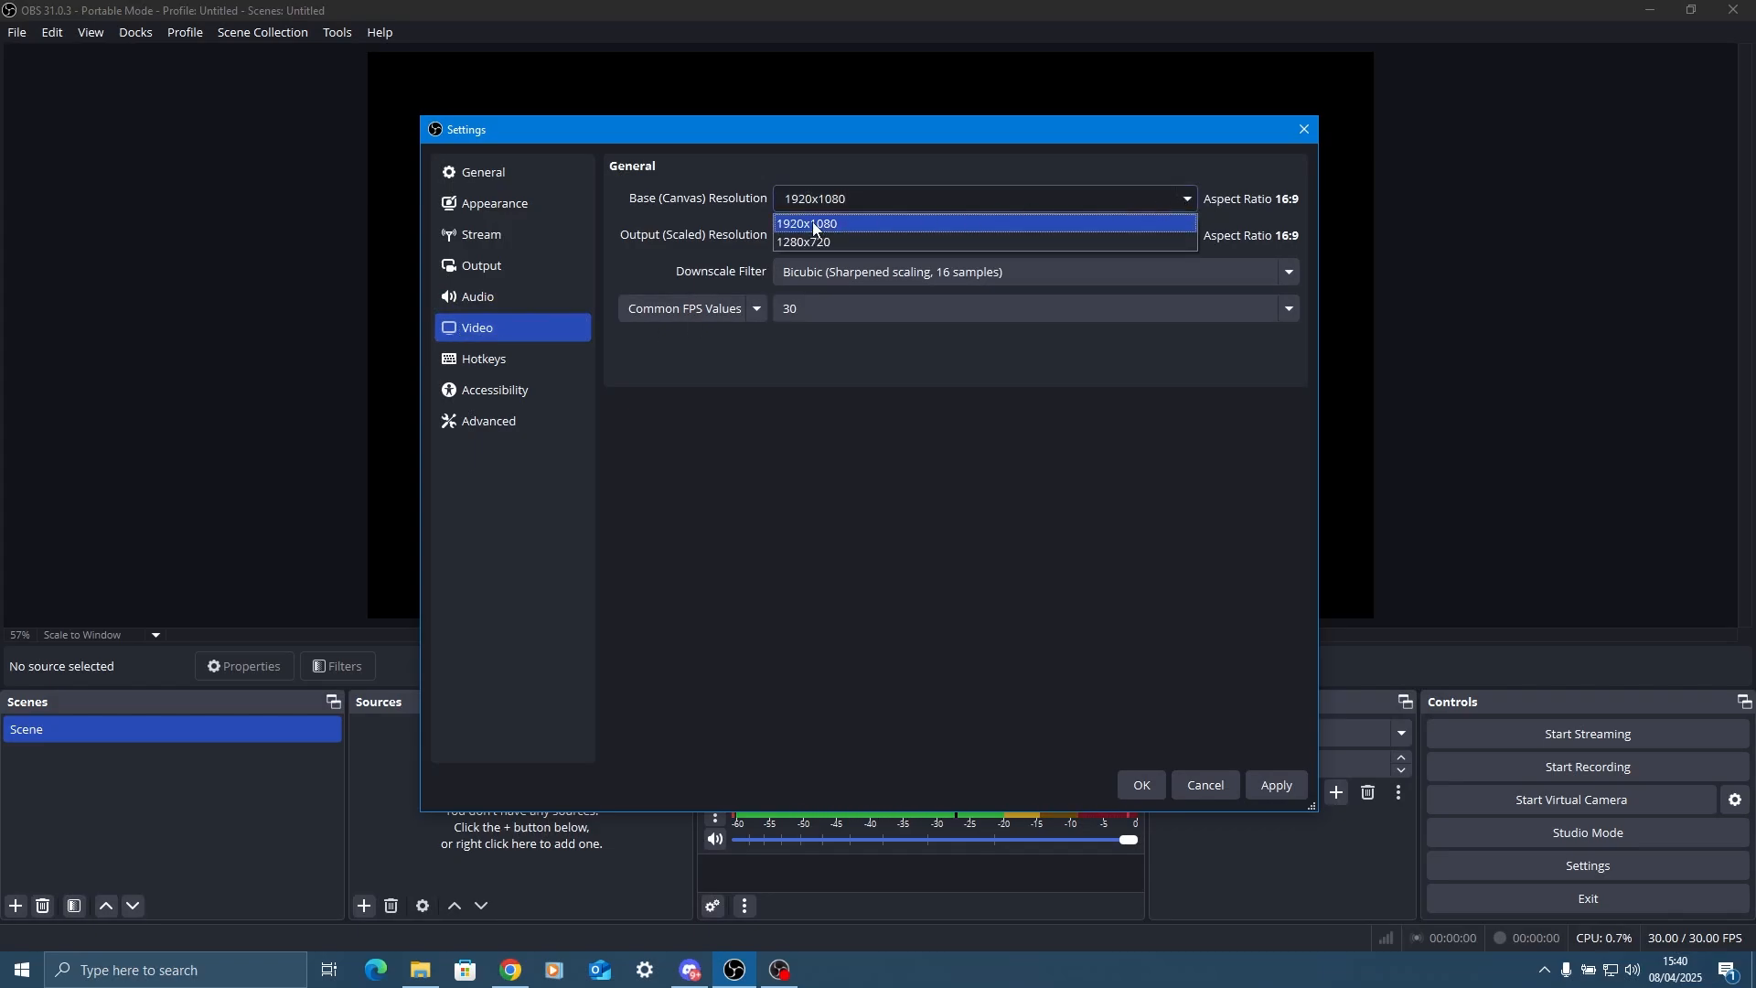
click(817, 223)
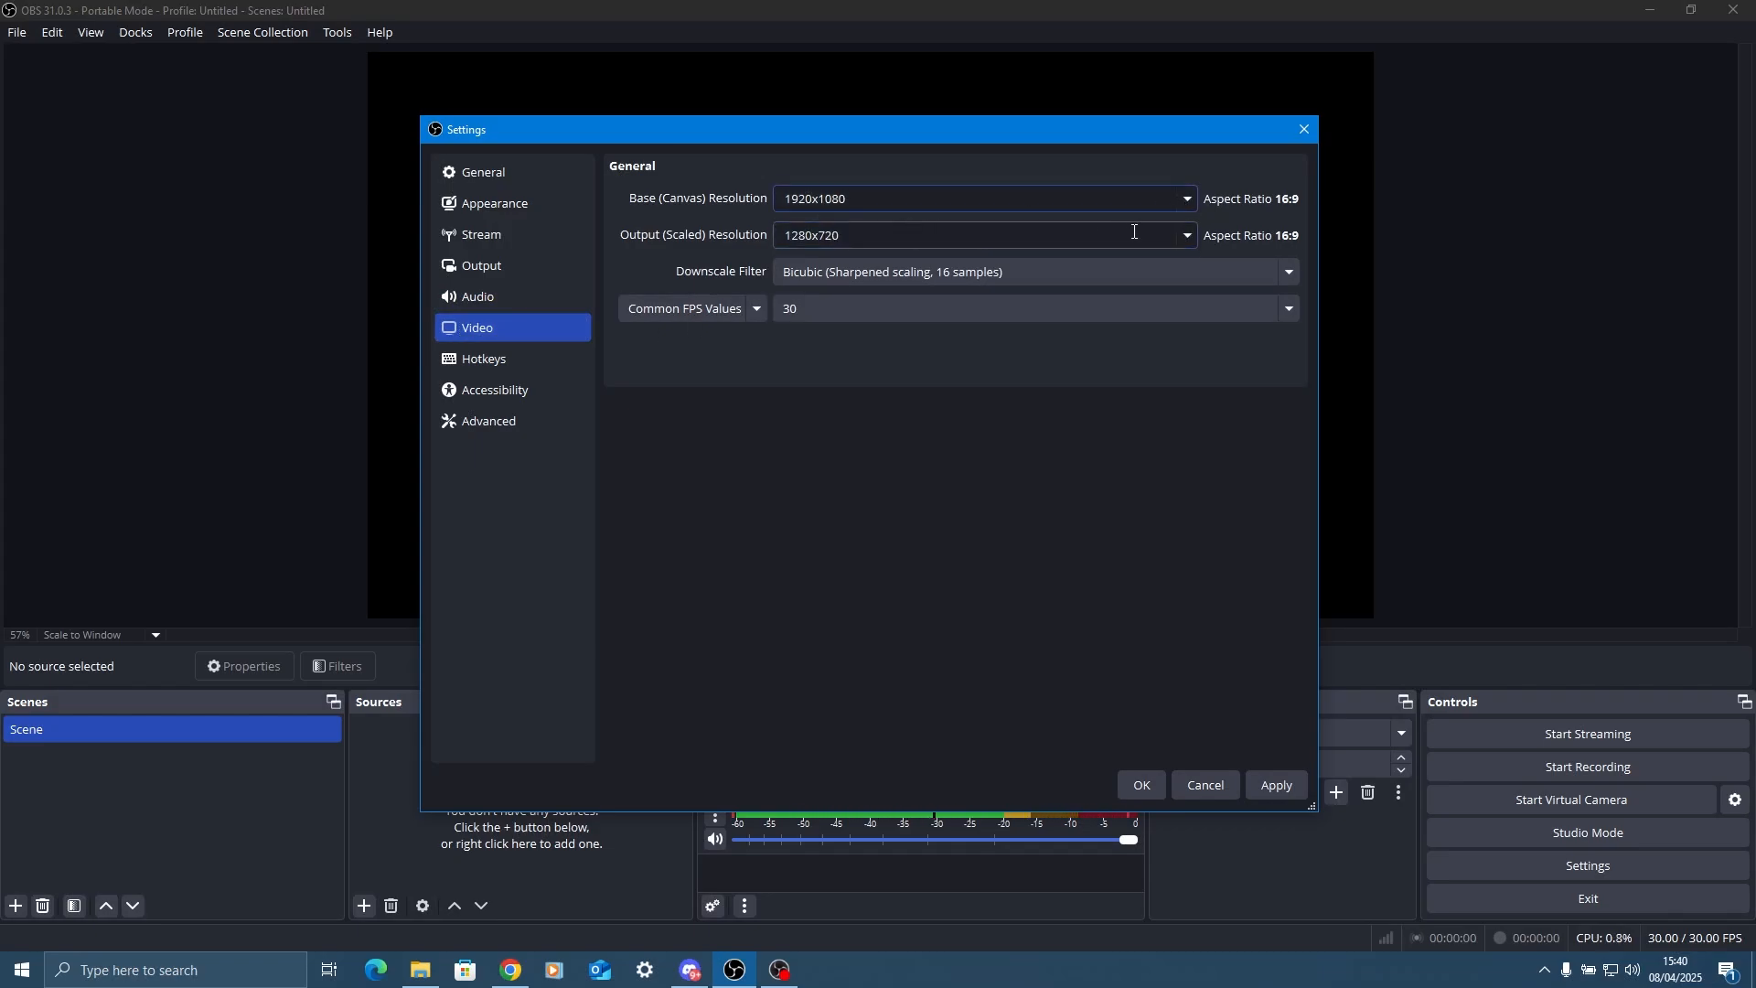
click(1186, 235)
click(841, 262)
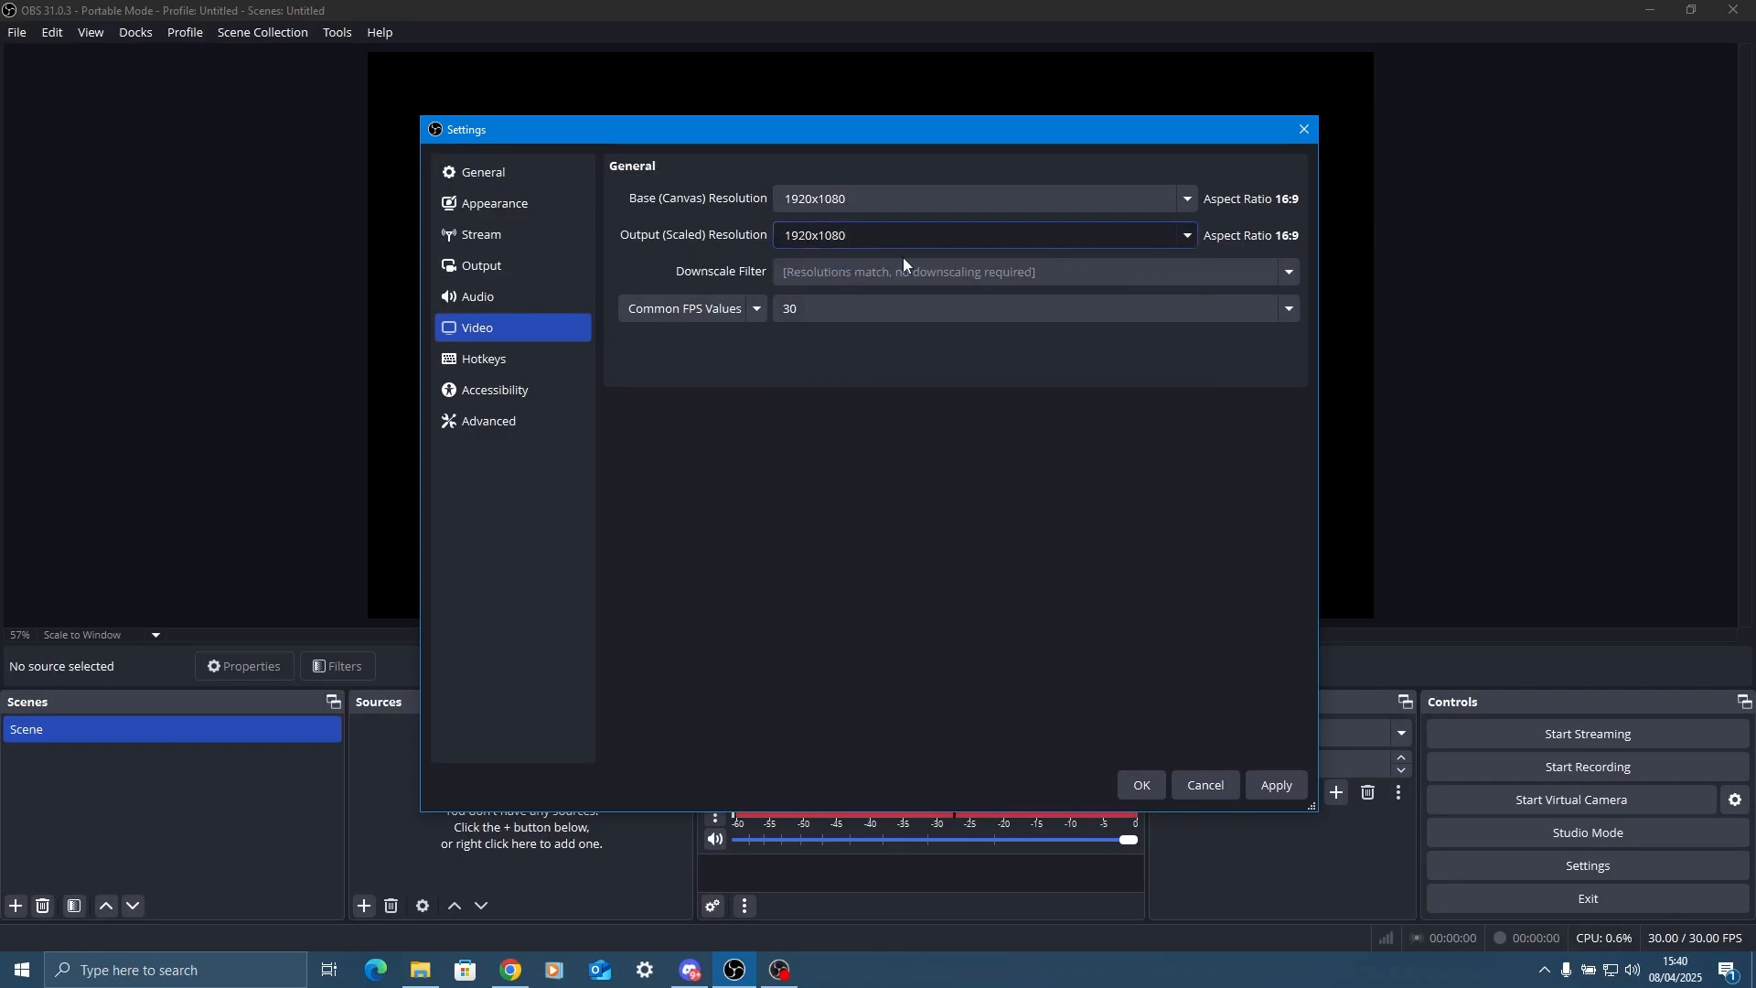
click(786, 310)
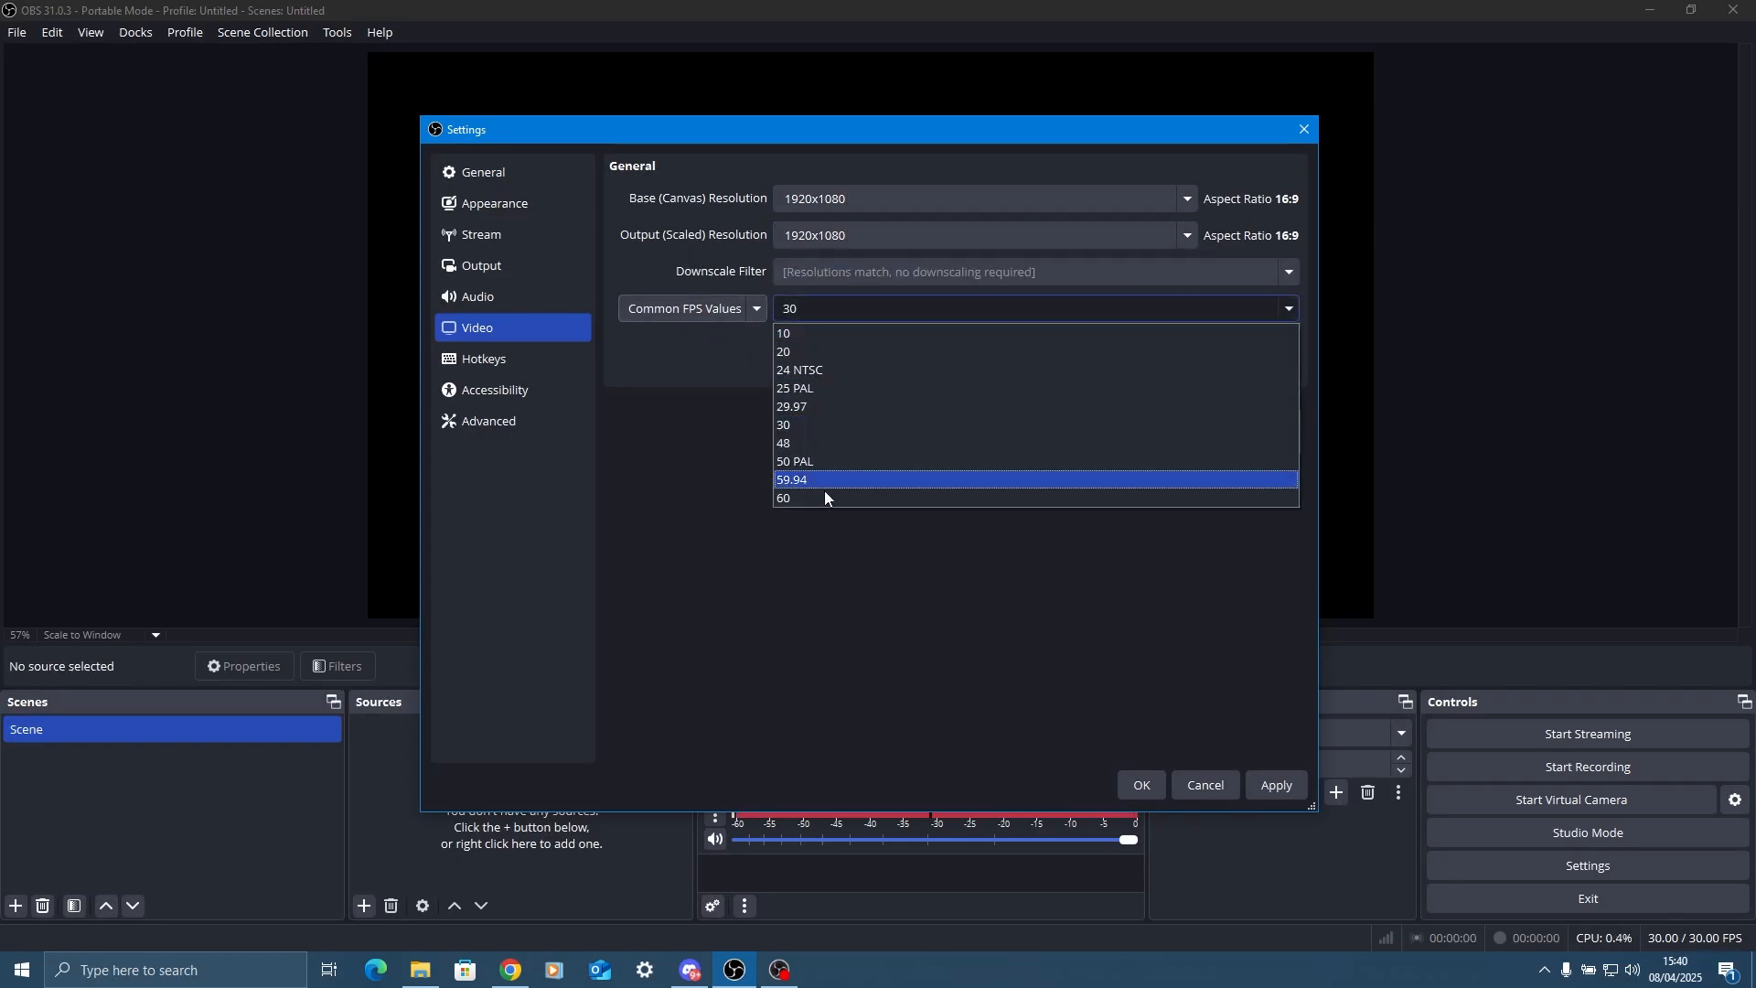
click(790, 499)
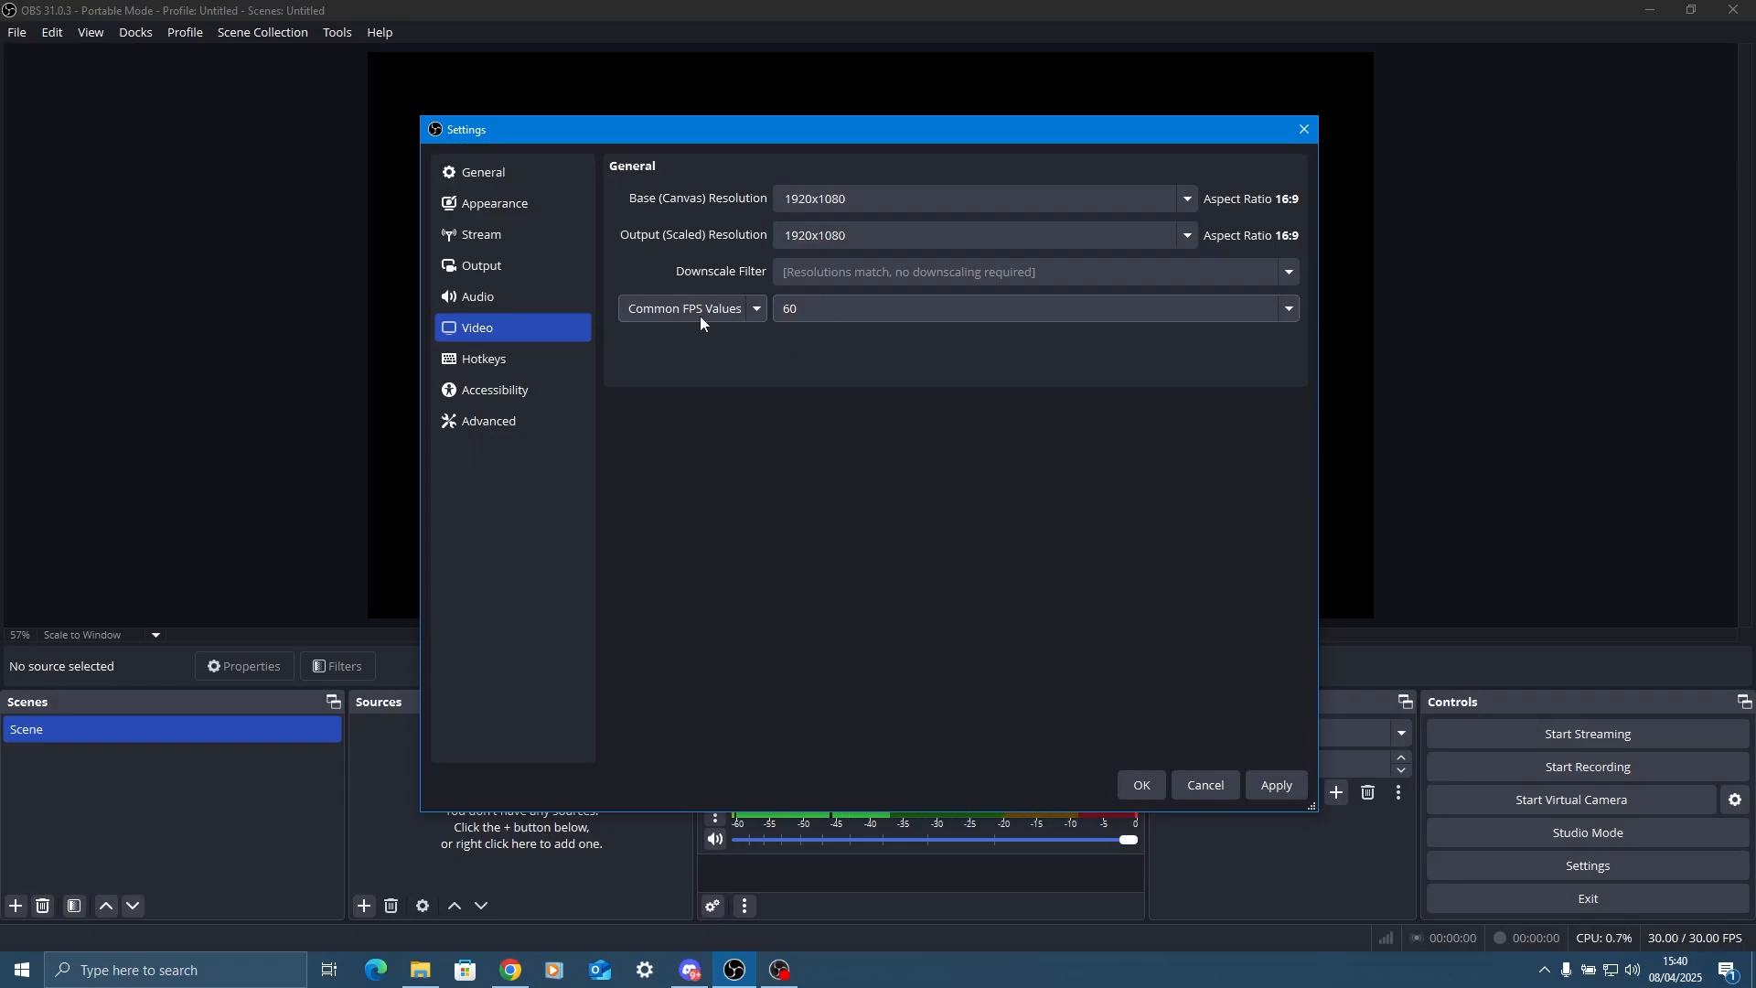
Set the process priority to High in the advanced settings.
click(502, 361)
click(512, 389)
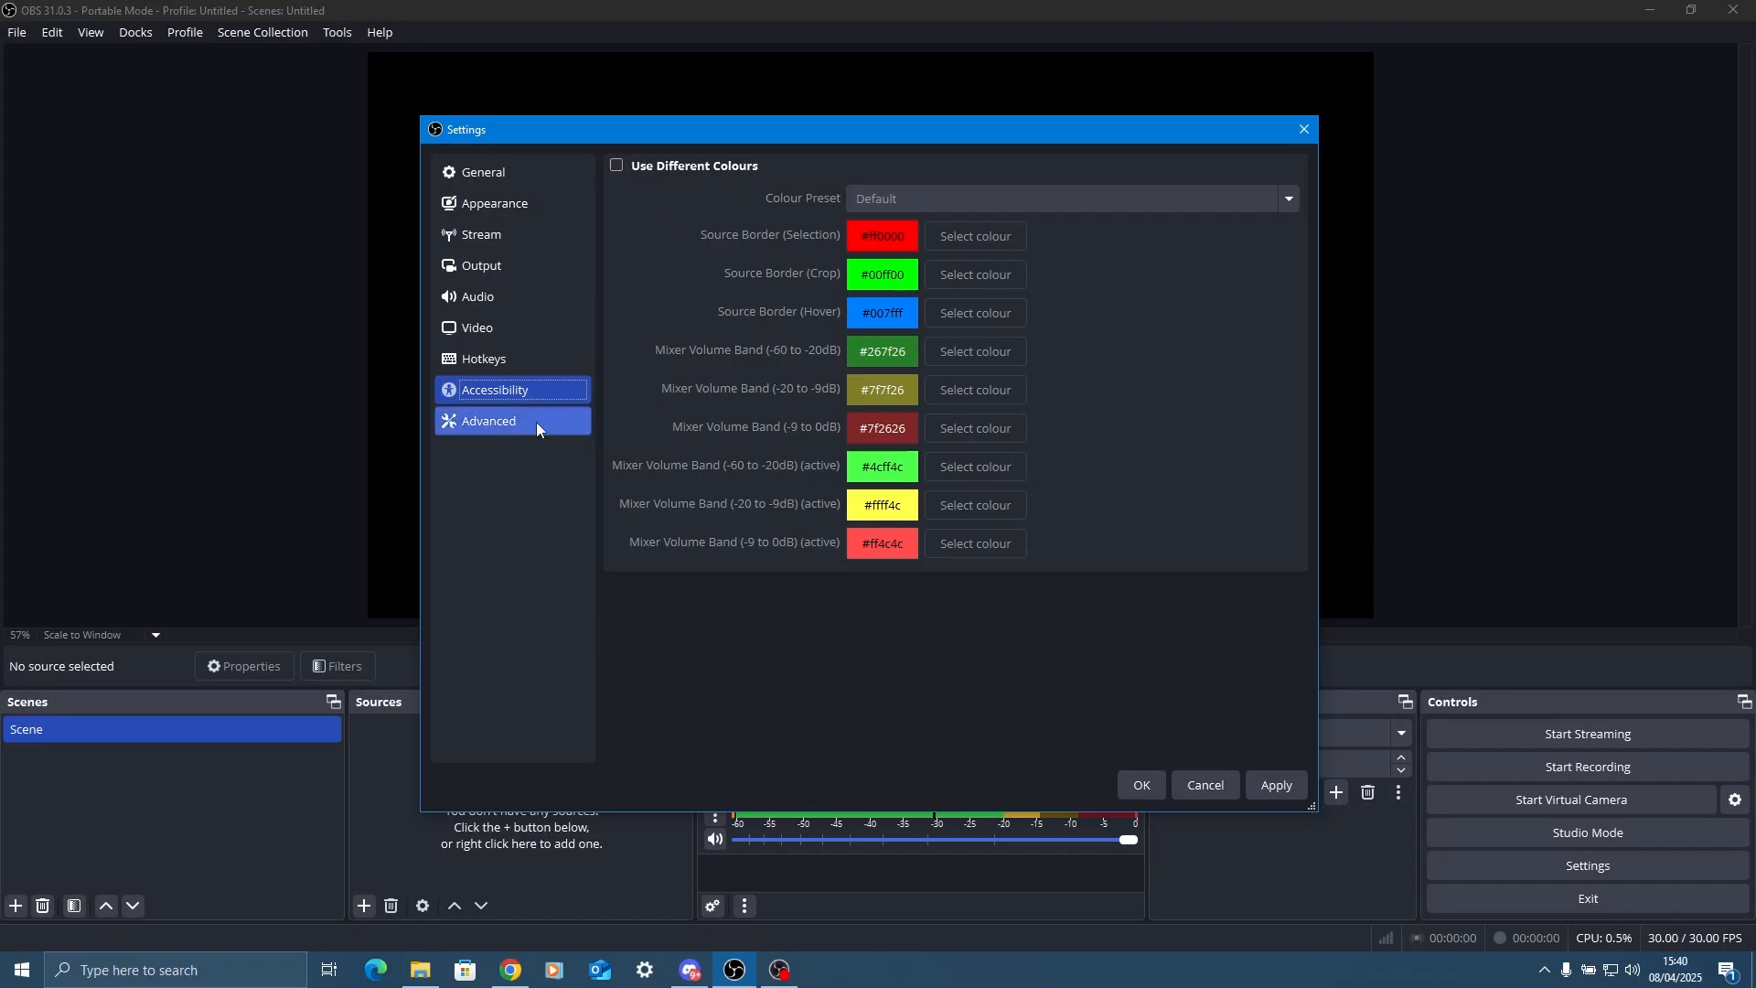
click(537, 422)
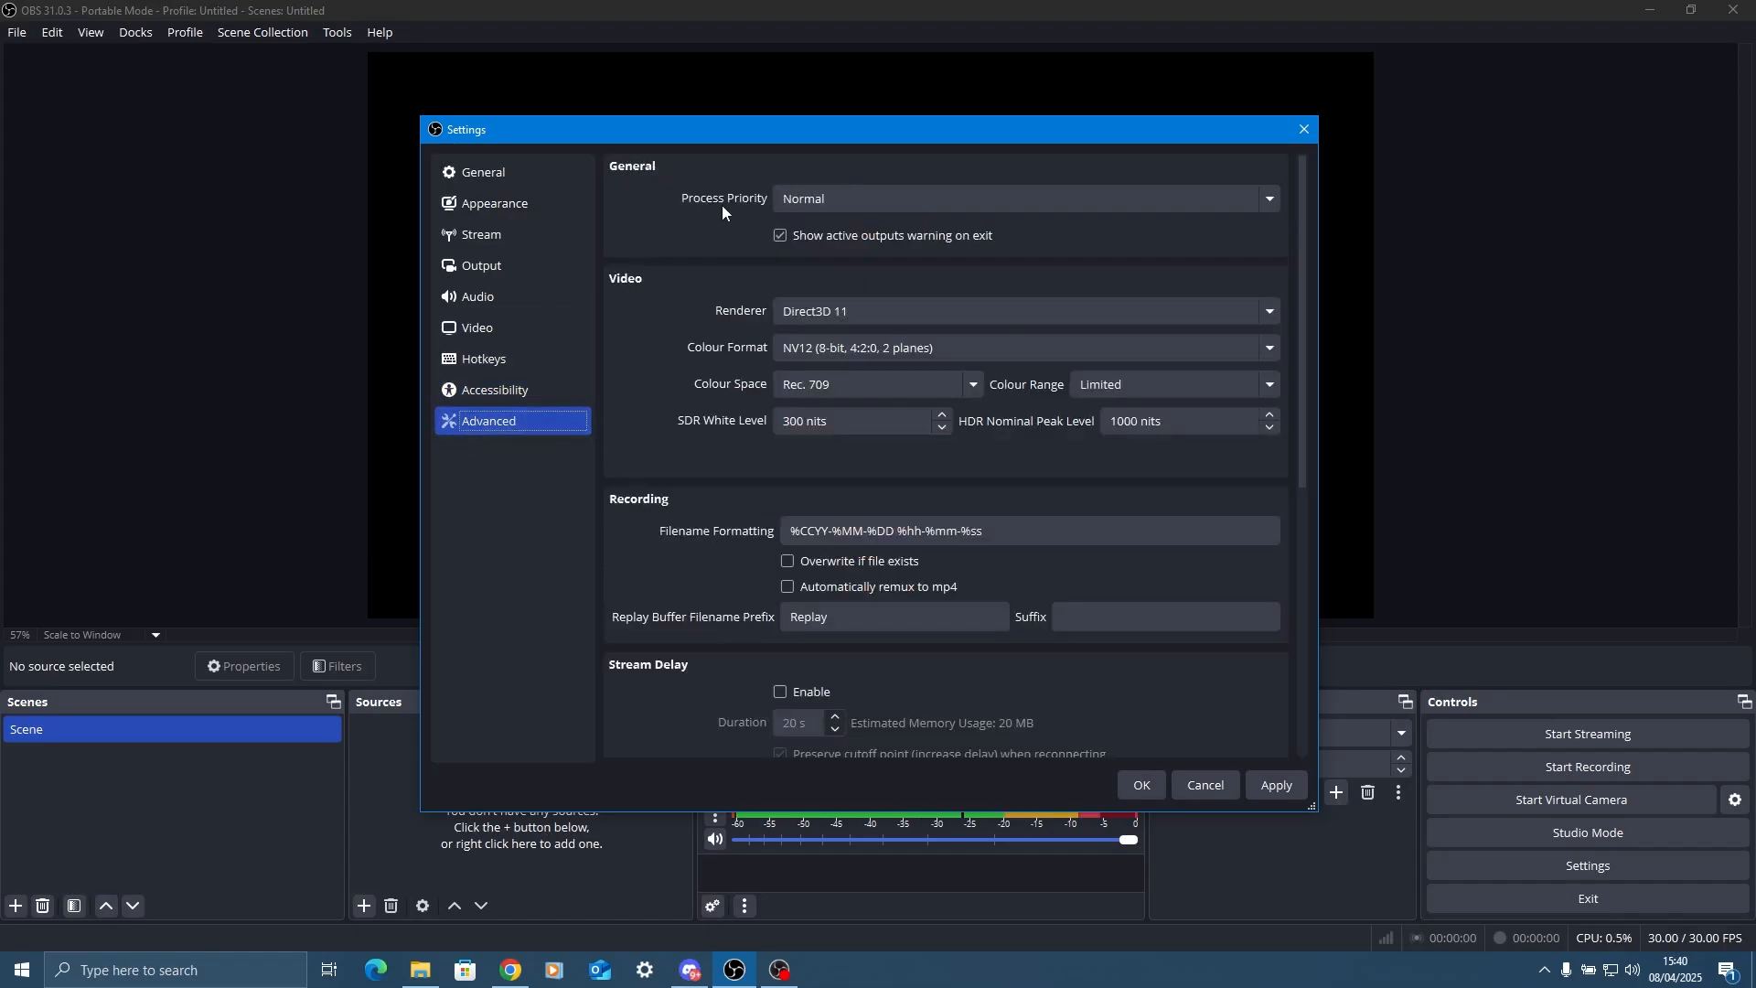
click(805, 199)
click(810, 223)
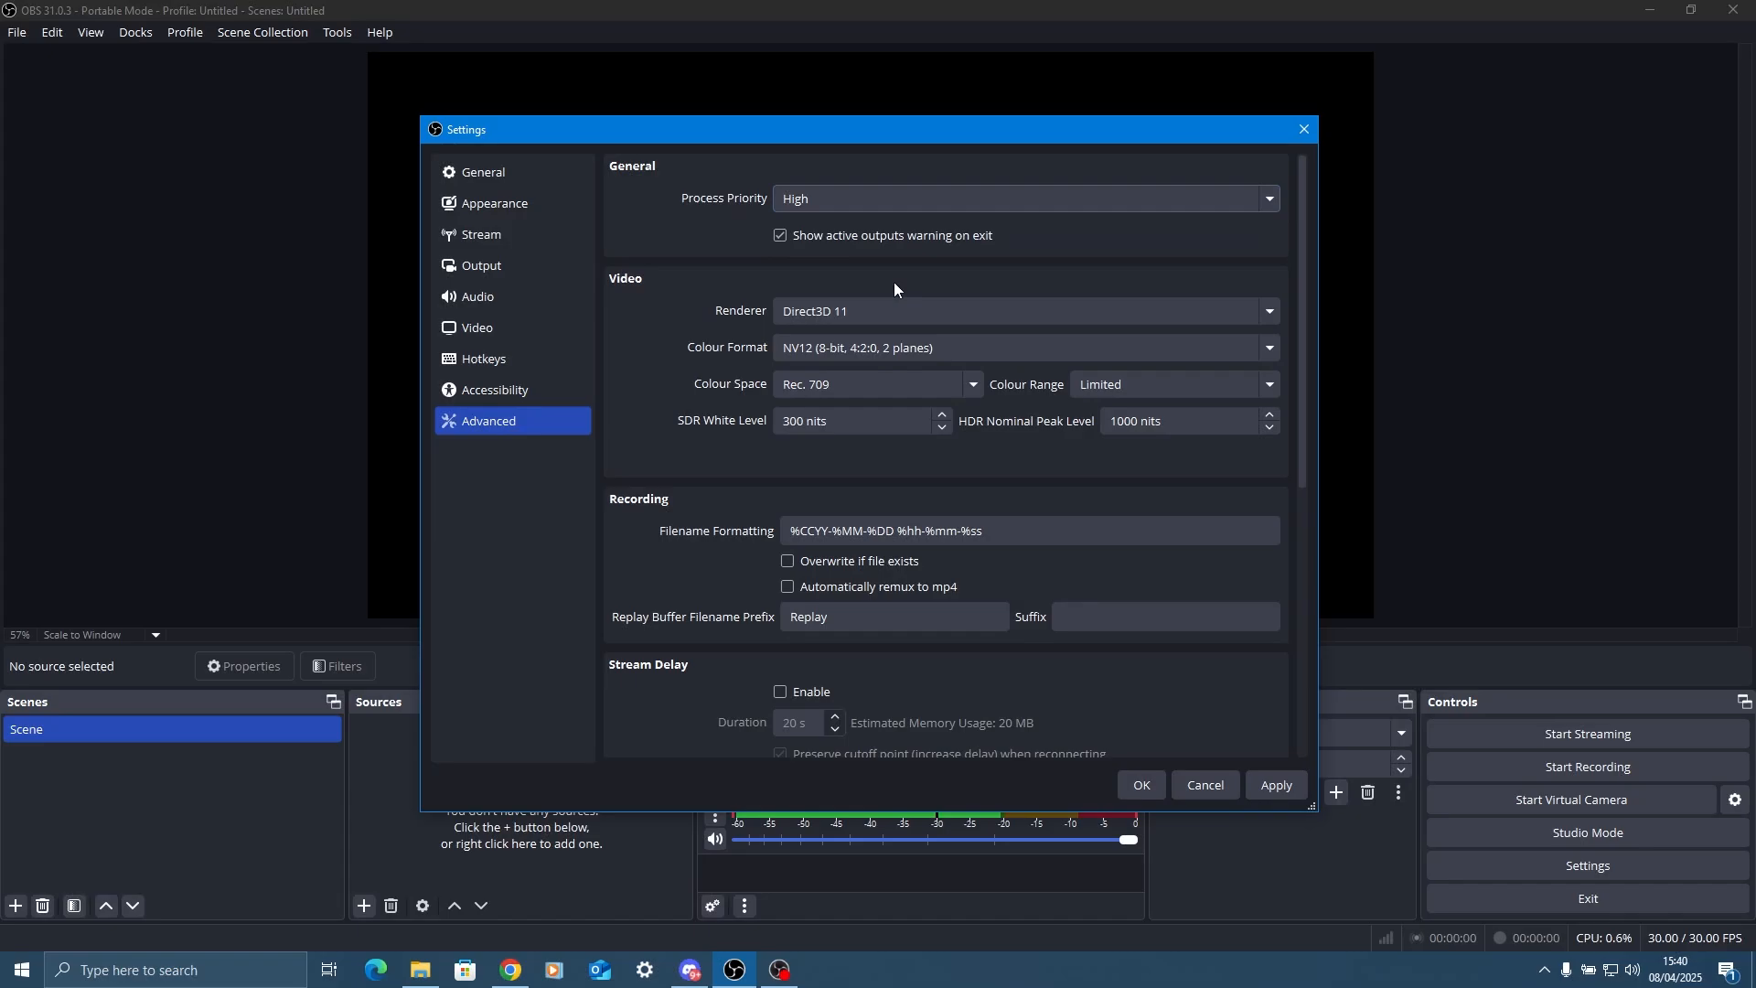
Enable automatic remuxing of recordings to mp4, apply all changes and close the settings.
scroll(722, 338, down, 4)
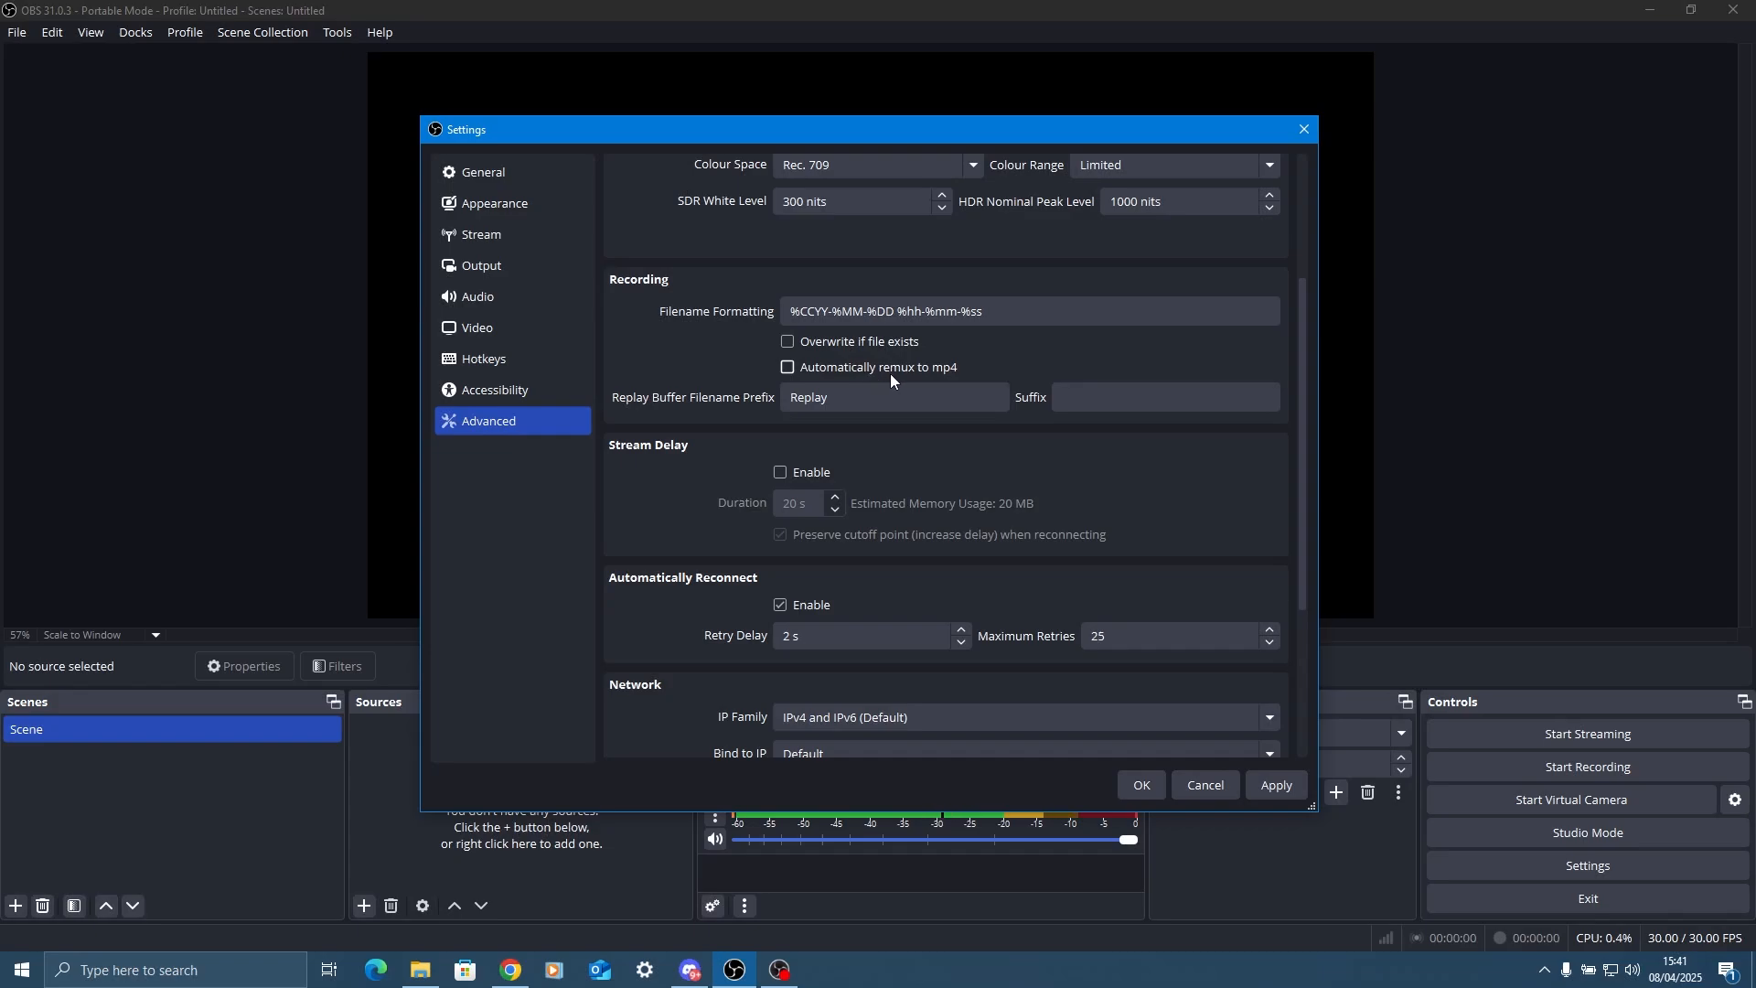
click(922, 377)
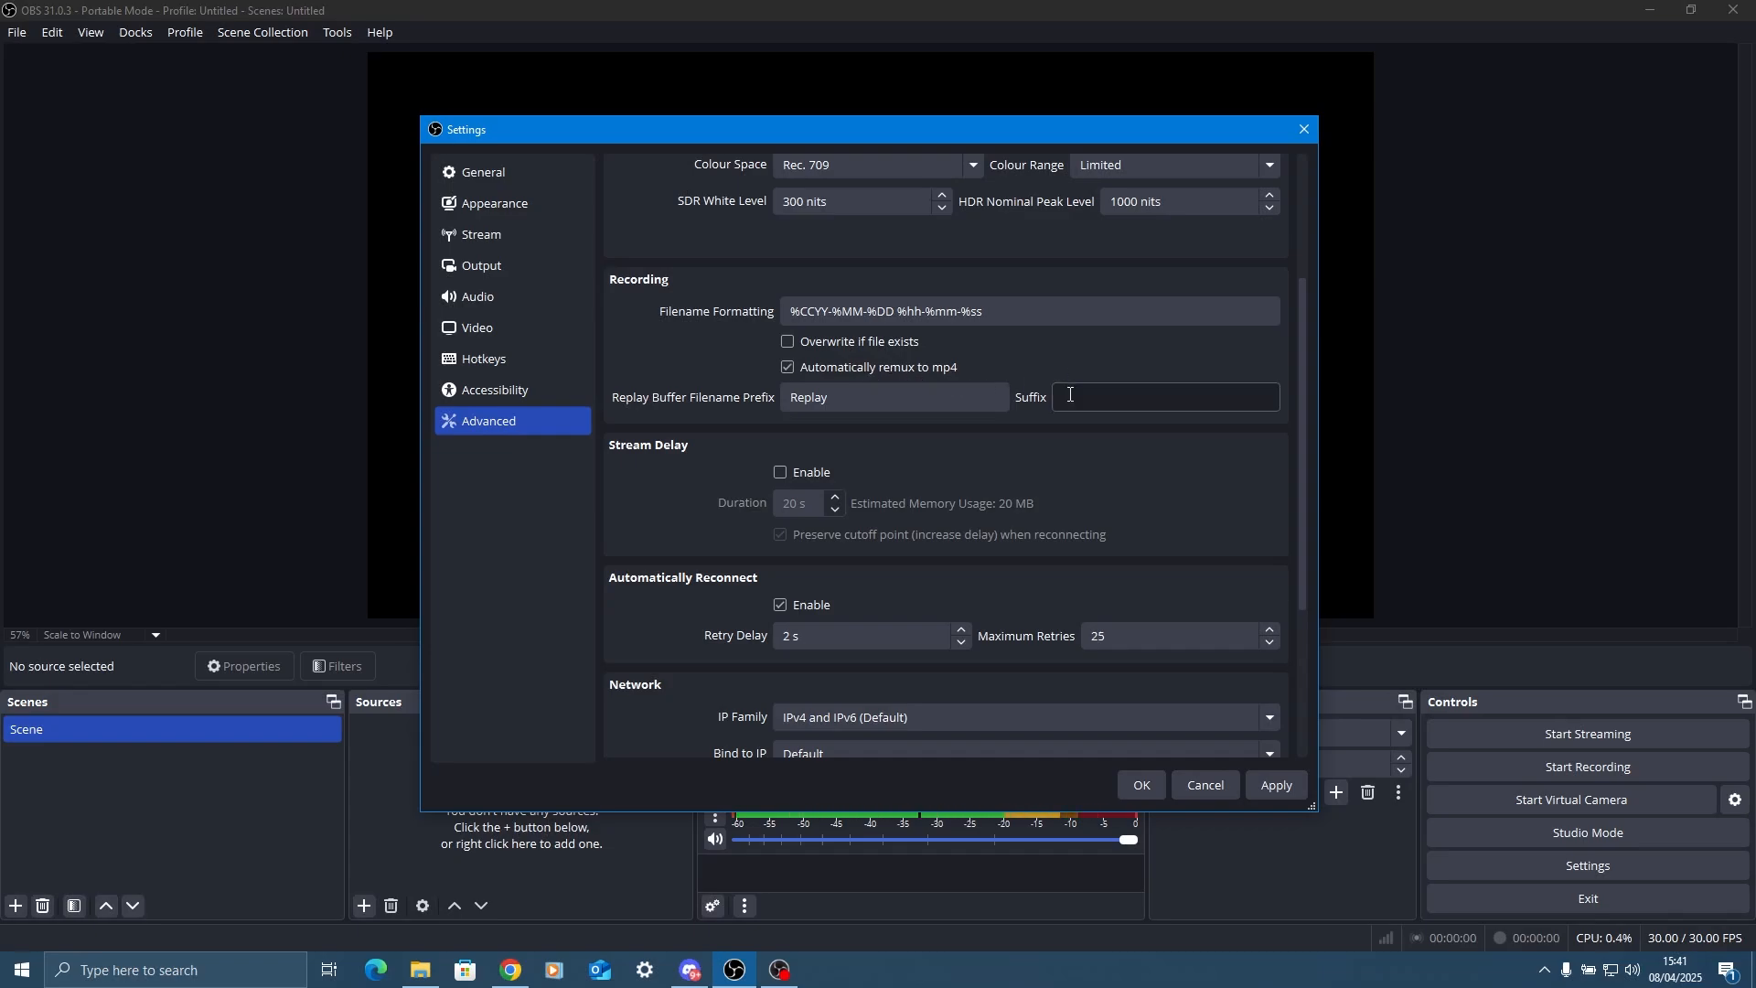
scroll(910, 501, down, 2)
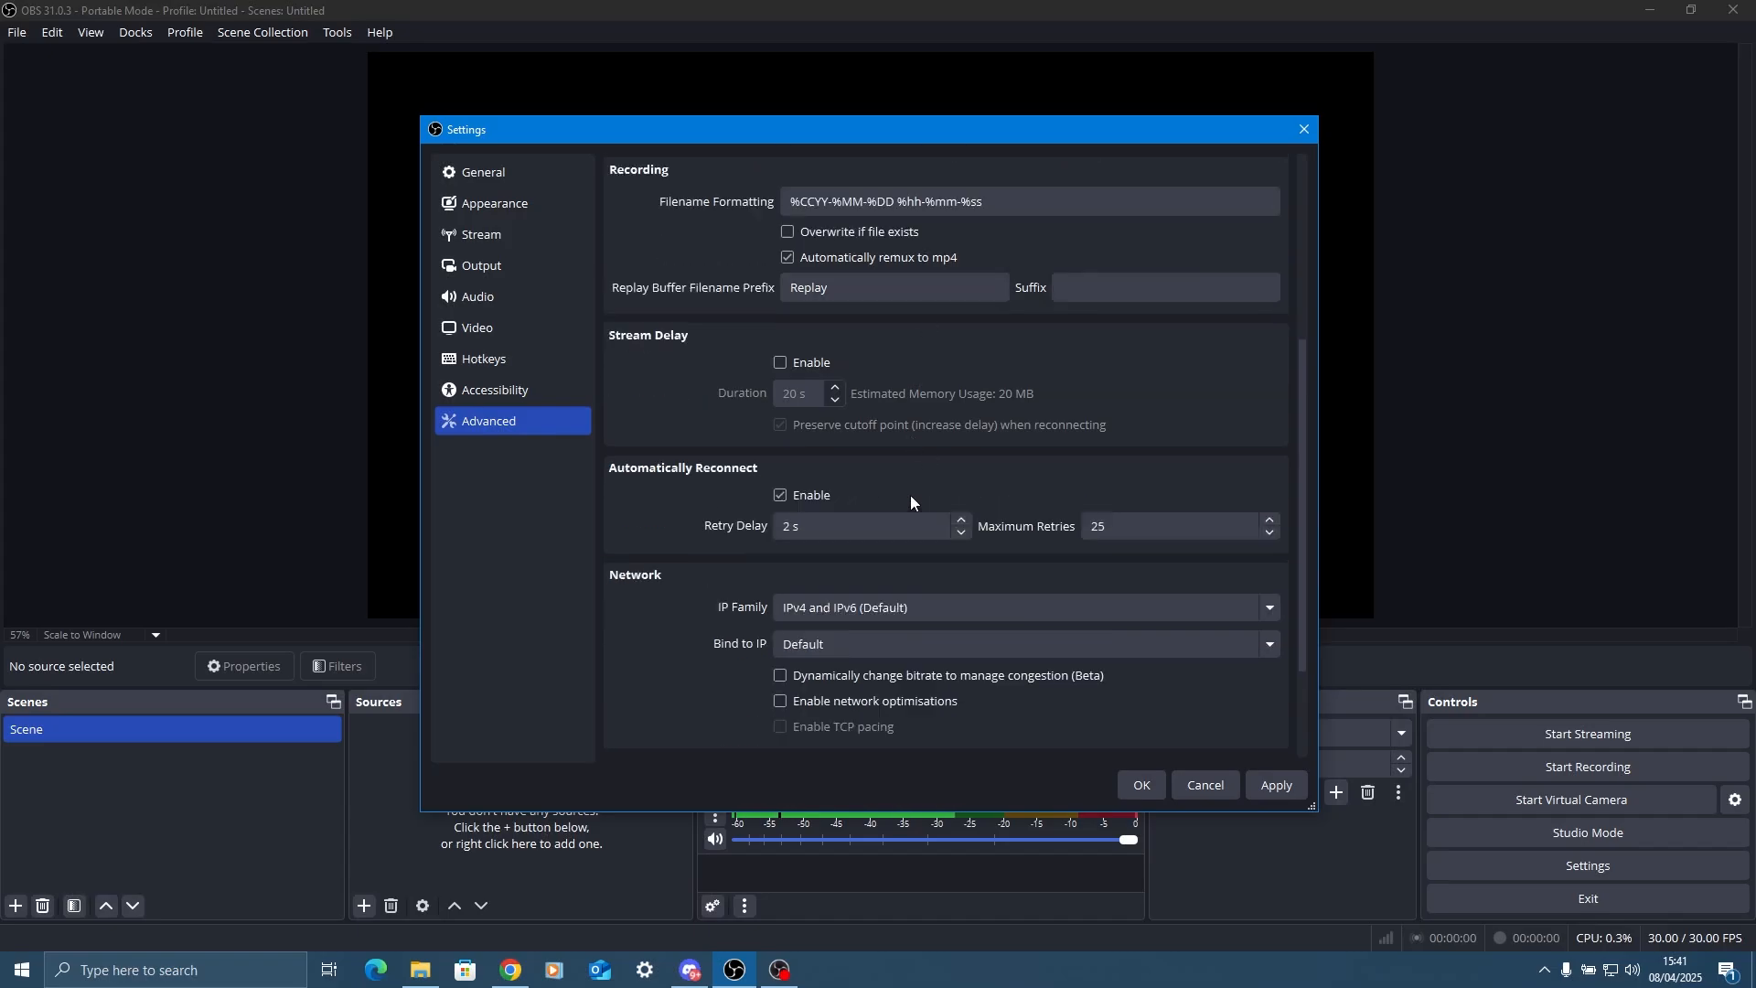
scroll(911, 501, down, 3)
click(1278, 788)
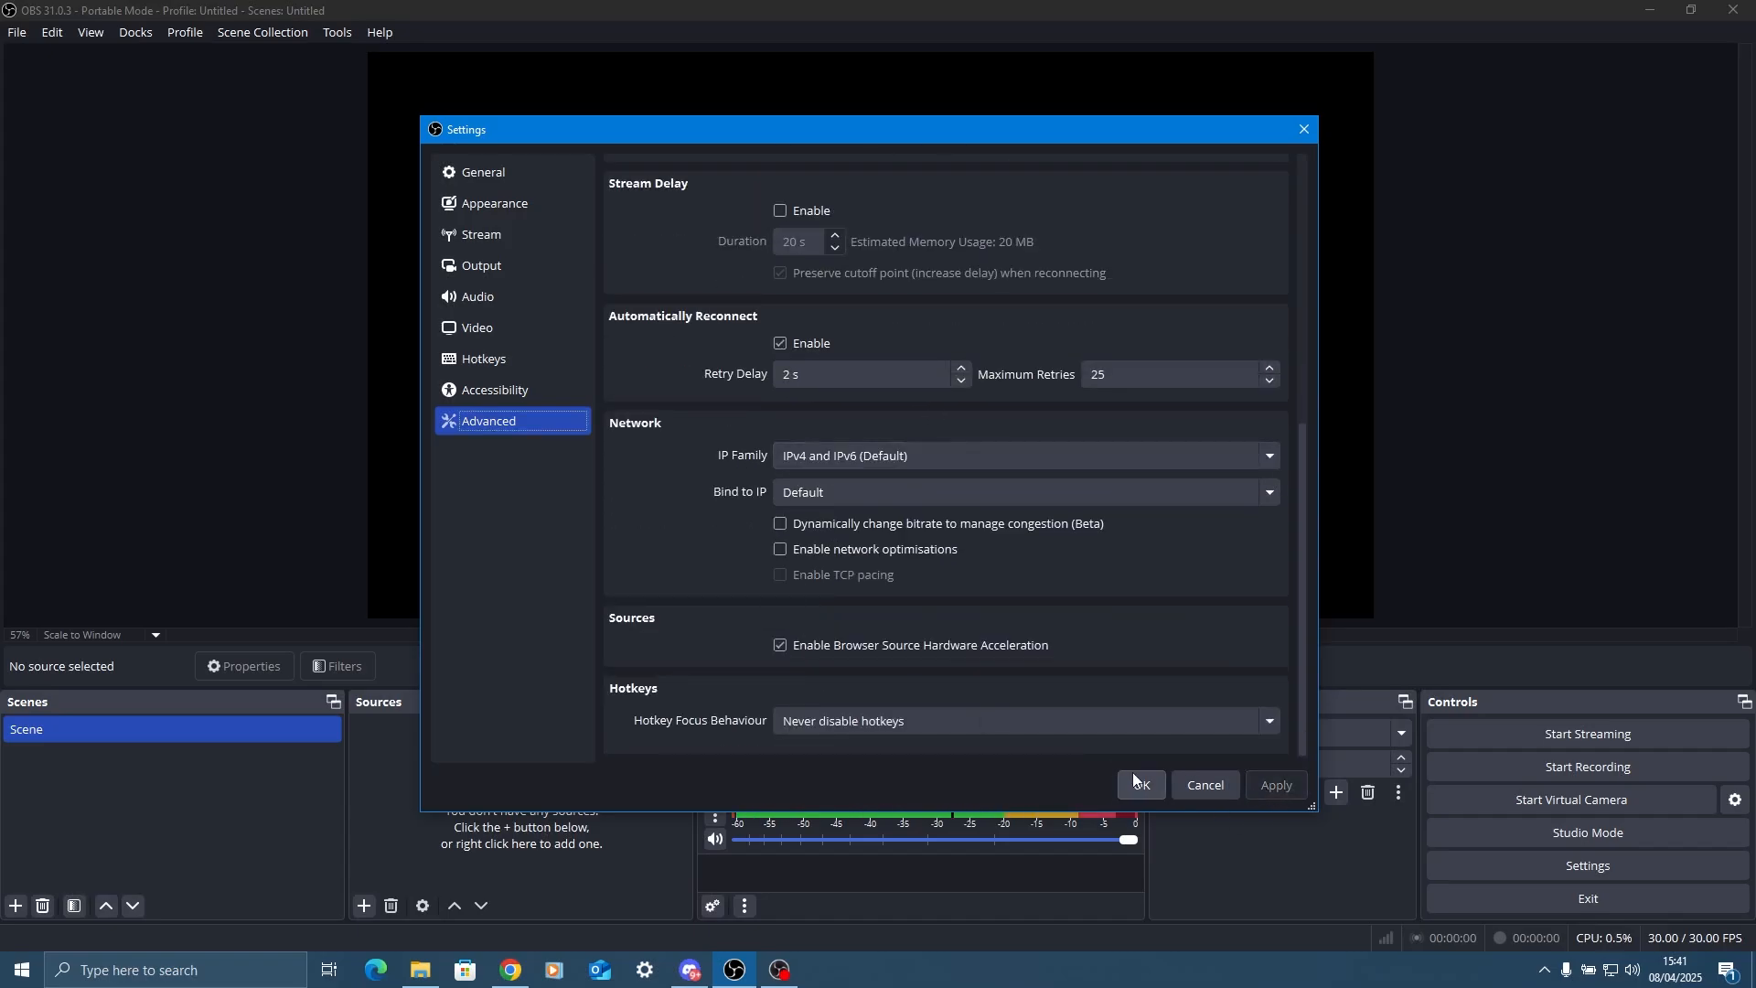
click(1139, 783)
Add a Display Capture source for the primary monitor to the scene, with its visibility turned off.
click(364, 907)
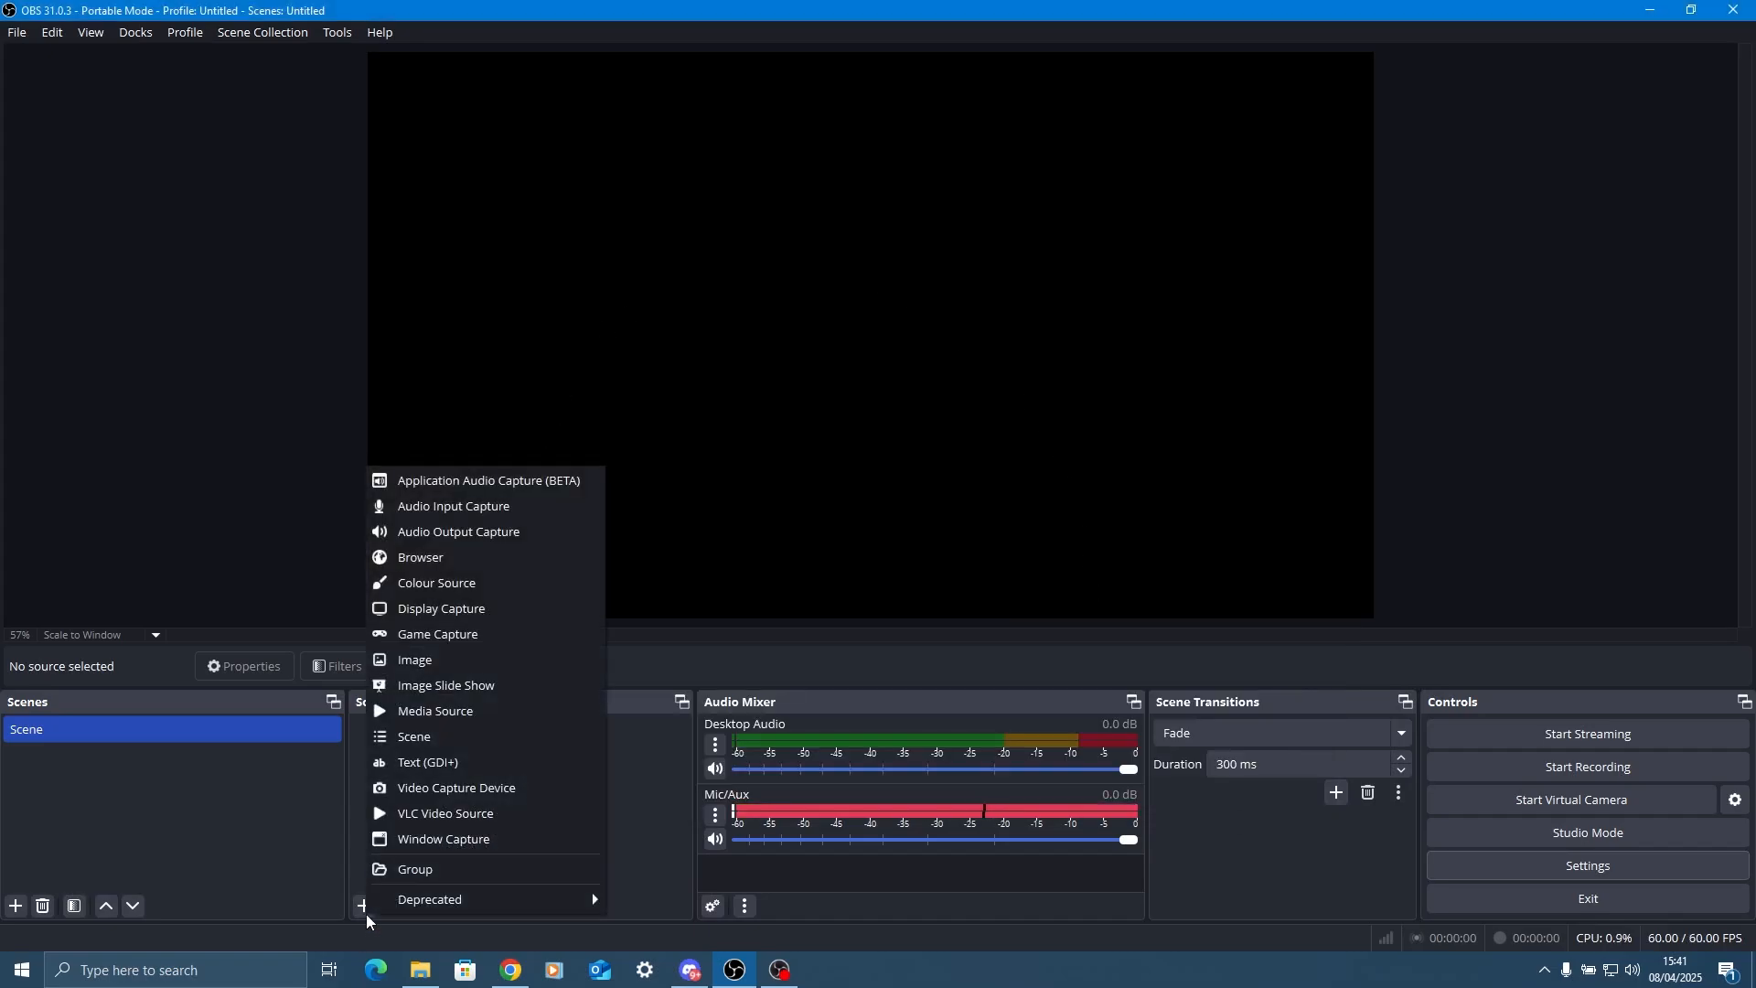
click(442, 609)
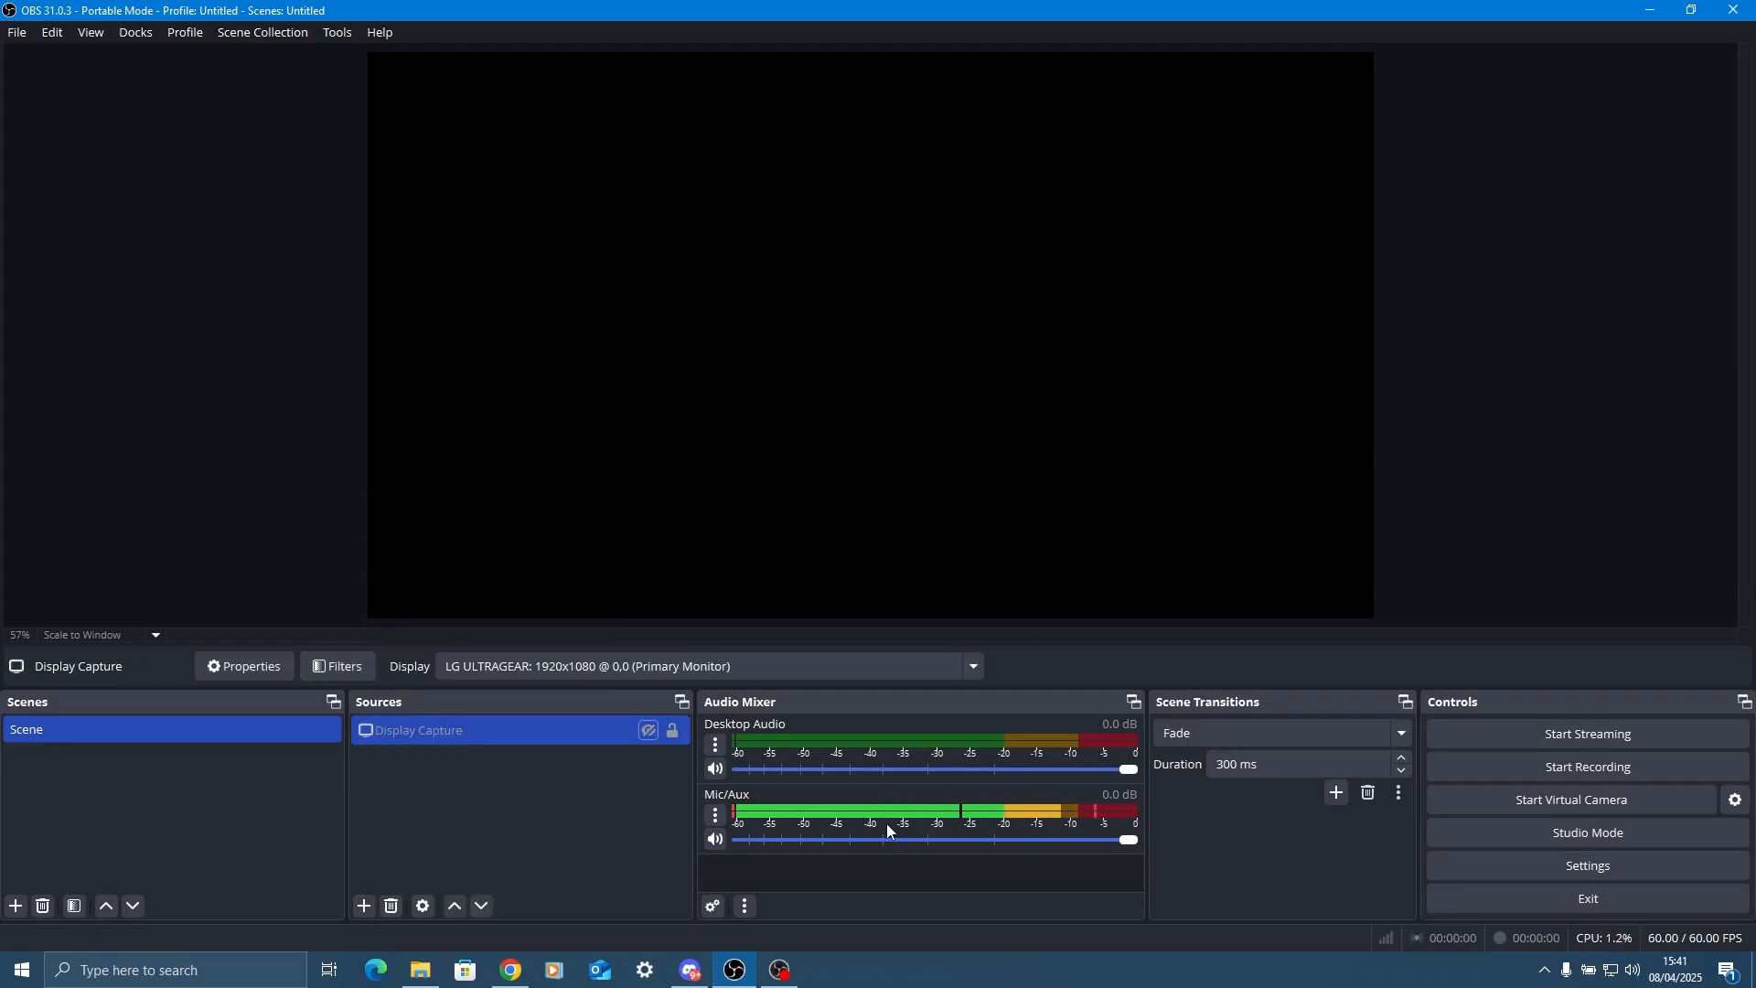
In the advanced audio properties, disable tracks 2 to 6 for both Desktop Audio and Mic/Aux, keeping track 1.
click(717, 745)
click(746, 730)
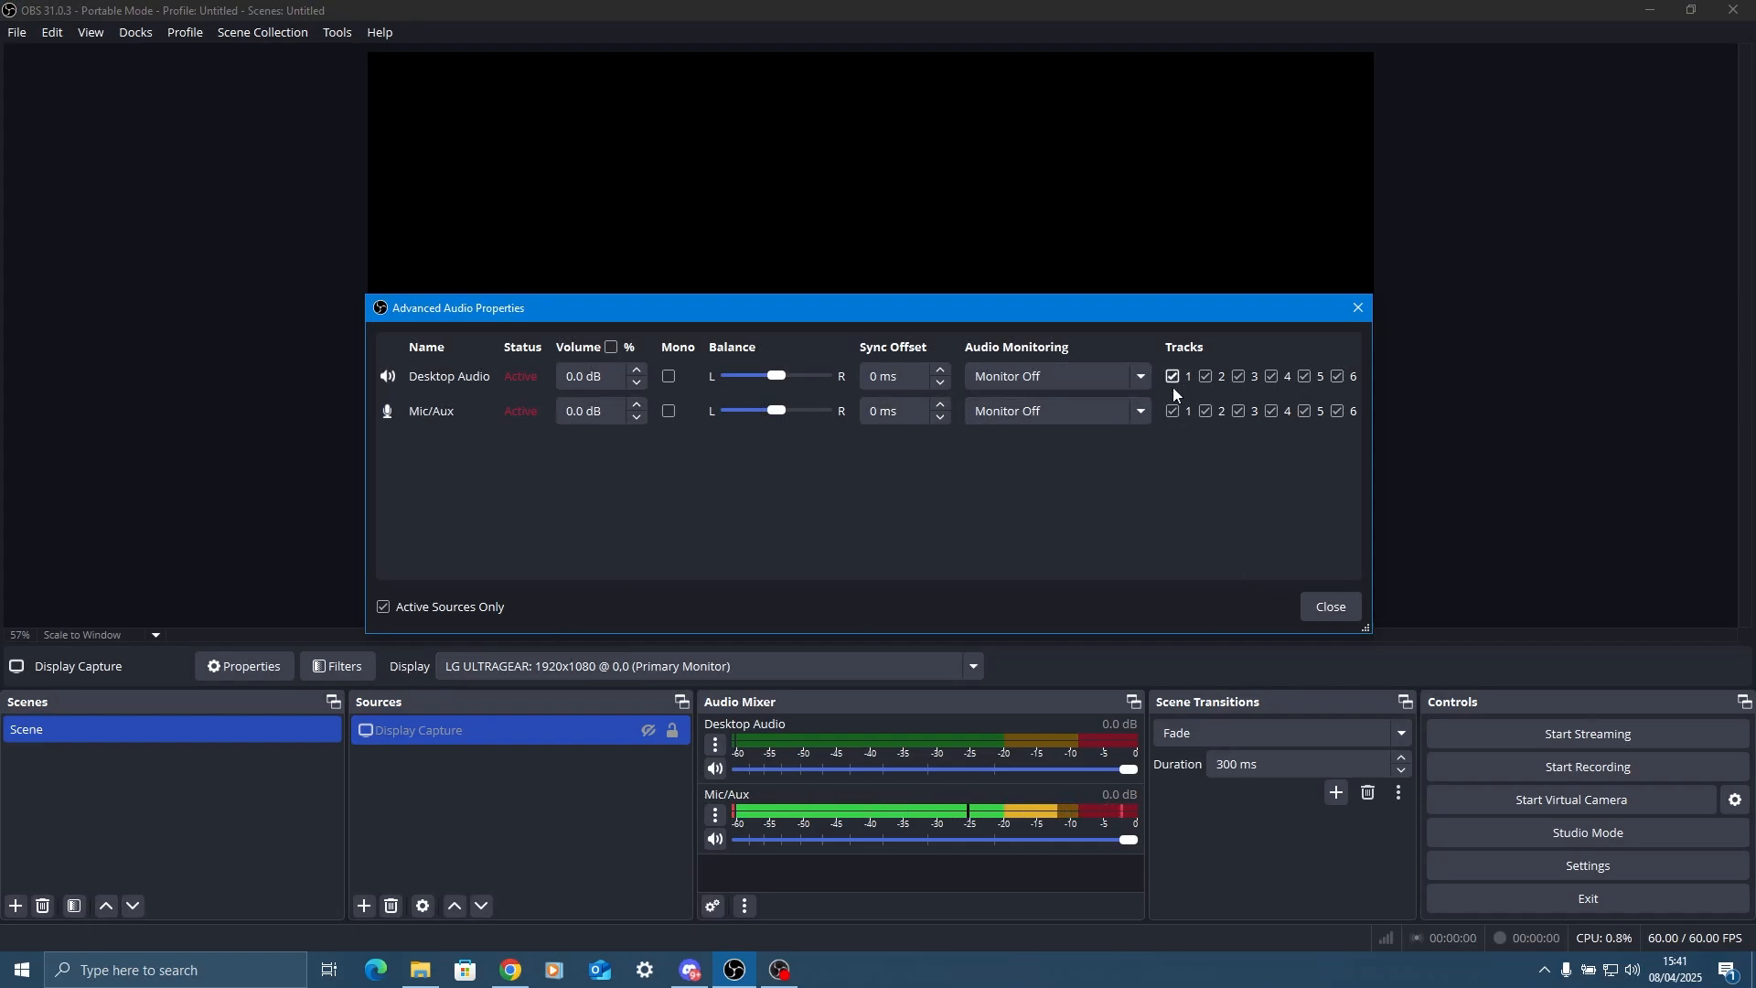
click(1340, 377)
click(1338, 411)
click(1306, 410)
click(1306, 377)
click(1272, 377)
click(1272, 411)
click(1239, 411)
click(1239, 377)
click(1206, 377)
click(1206, 411)
Enable track 2 for Desktop Audio and track 3 for Mic/Aux, and close the advanced audio properties.
click(1207, 377)
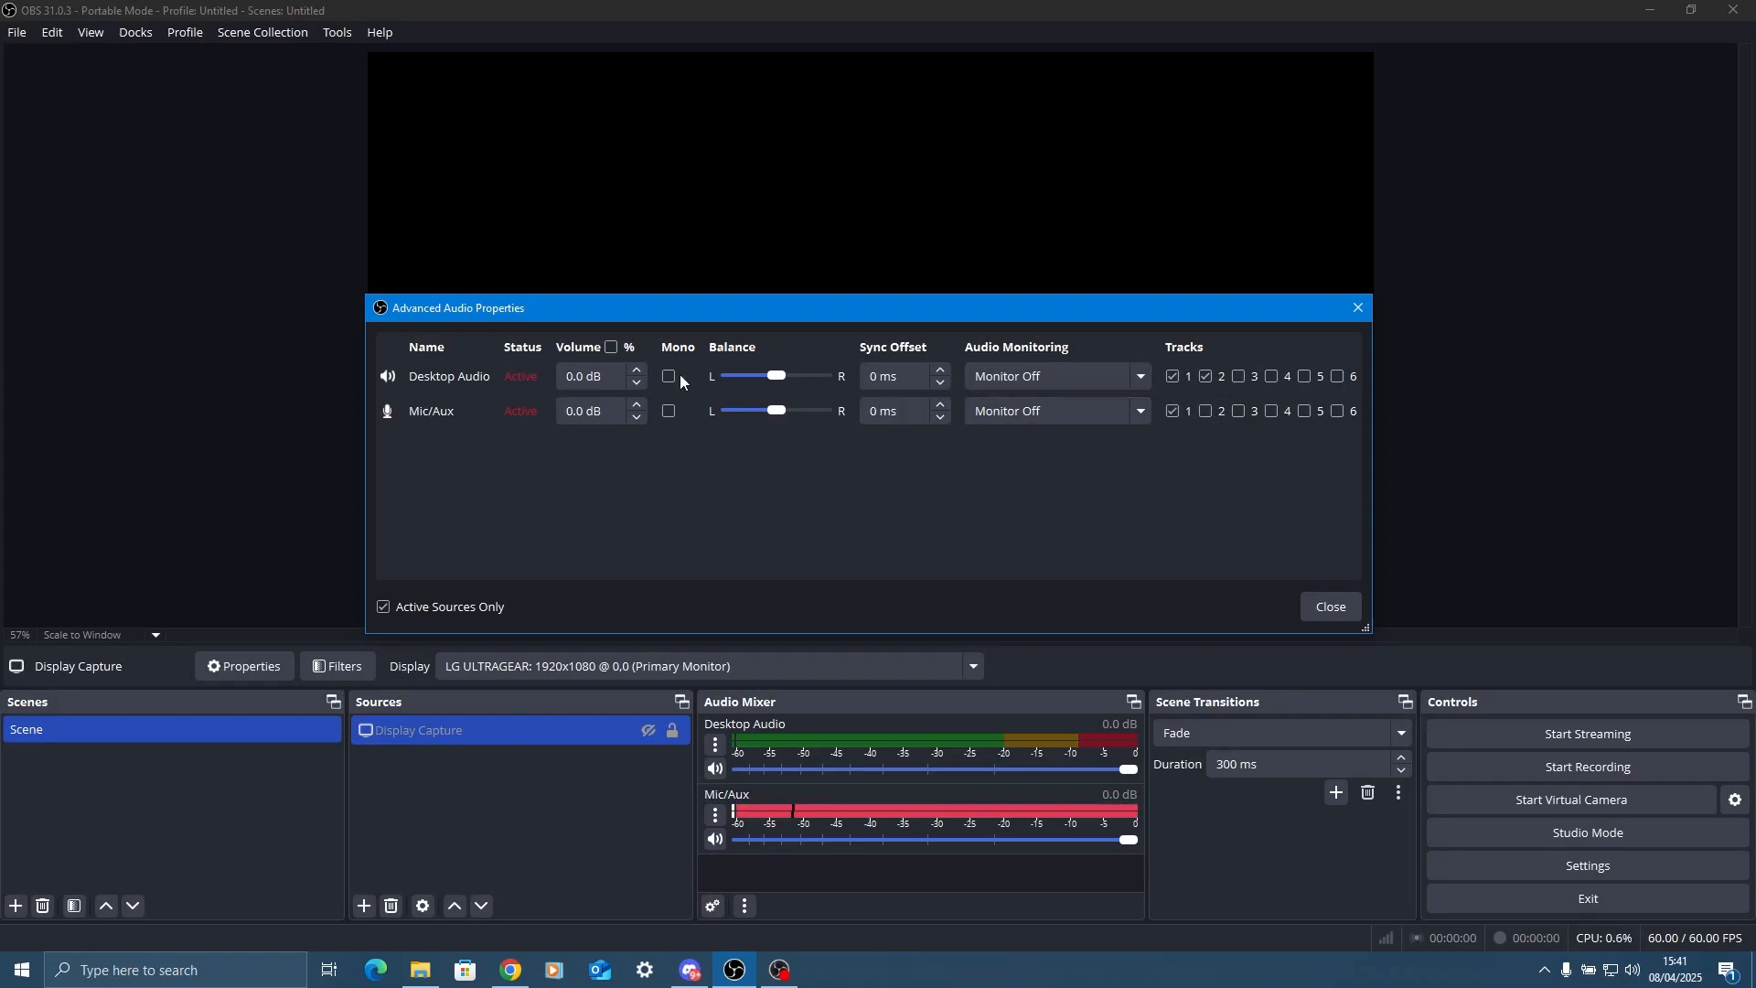
click(1240, 414)
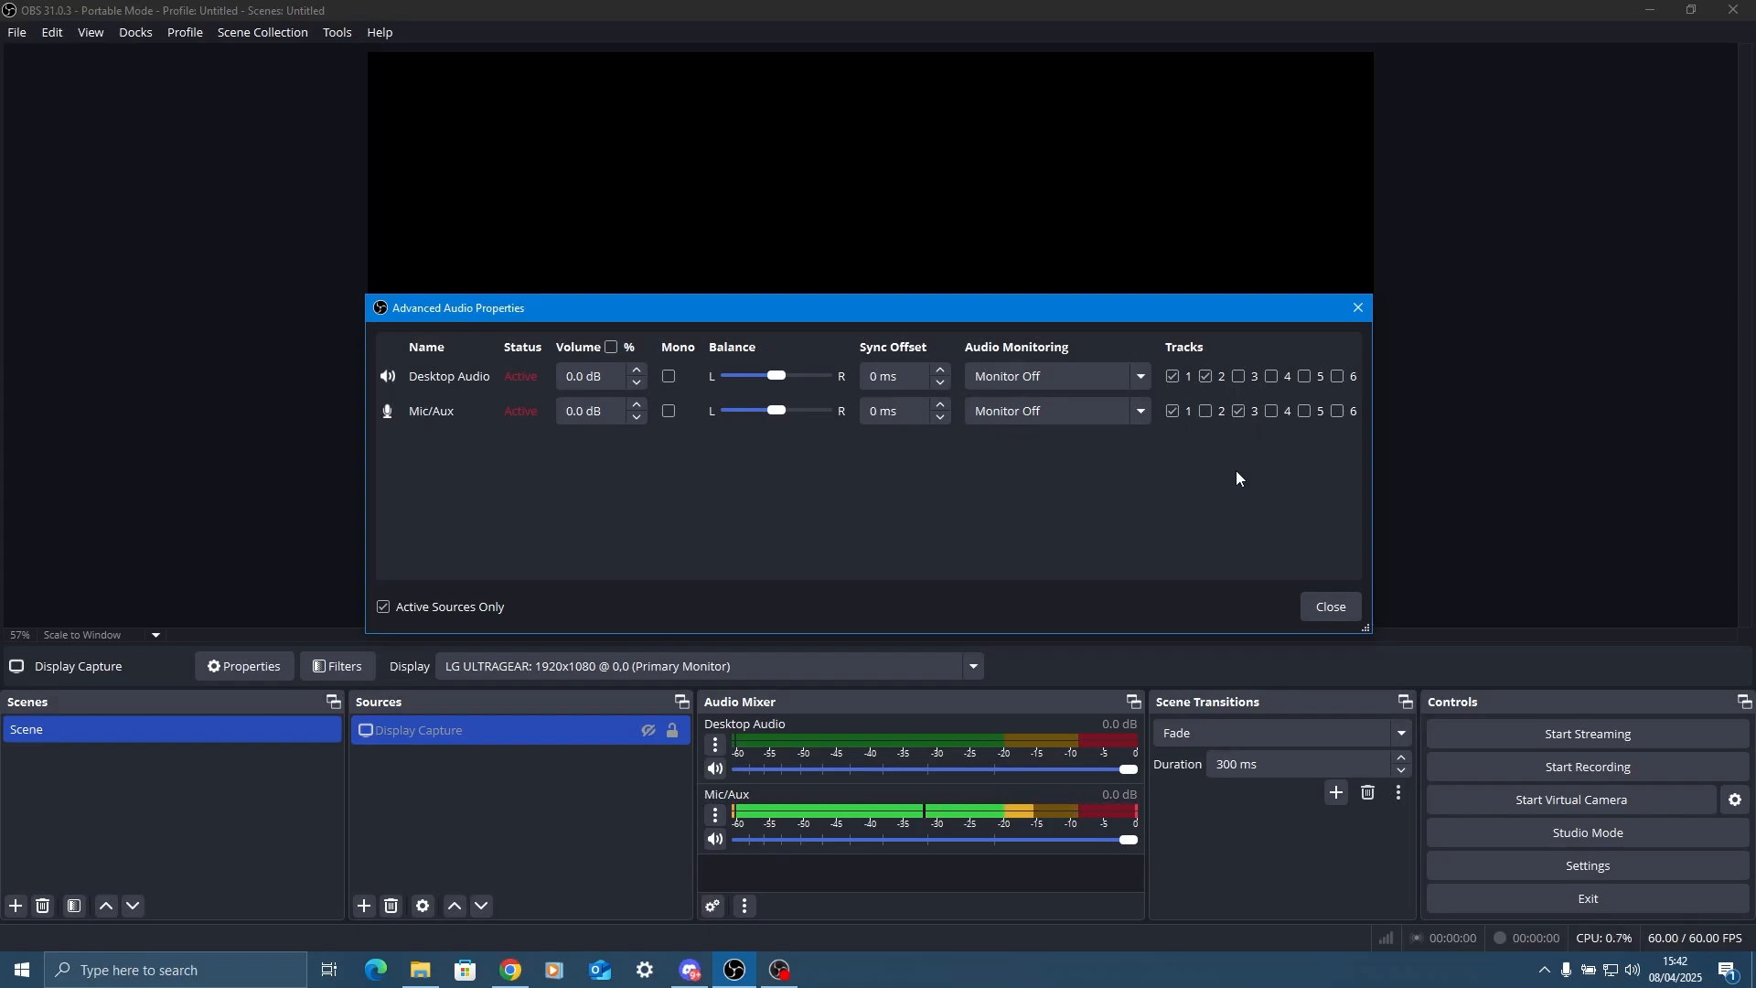
click(1330, 607)
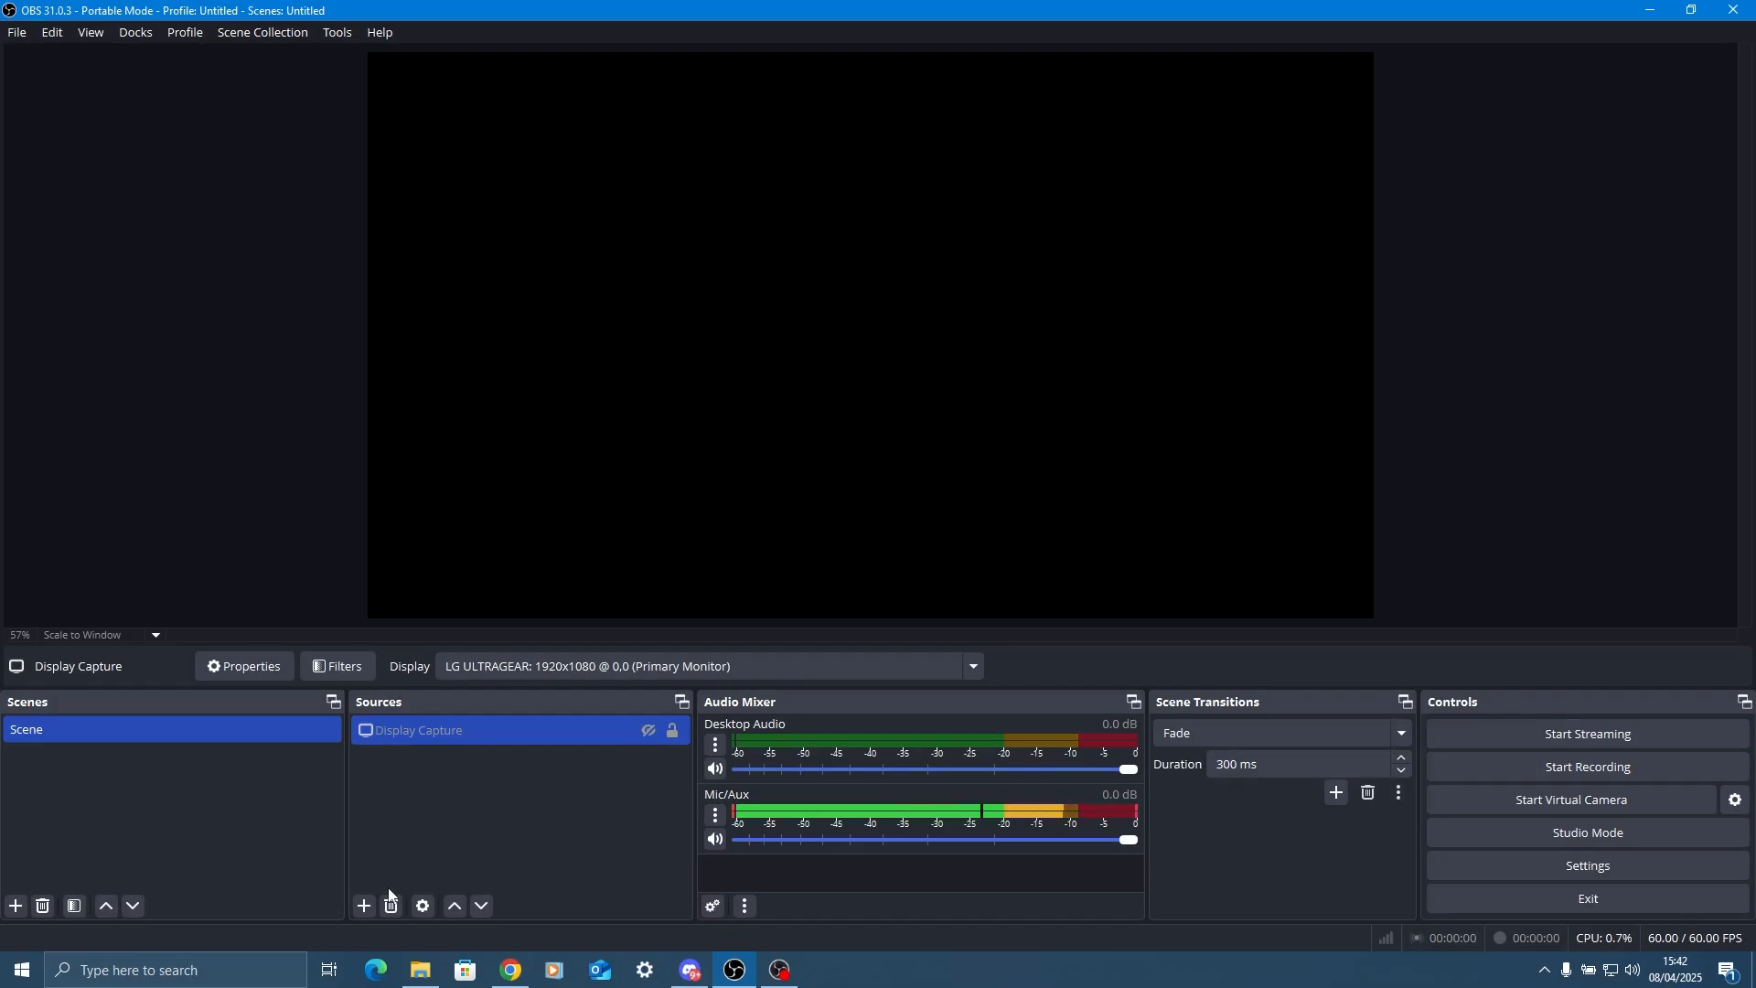
Add an Image source to the scene using the picture file "Life's to short to drive boring cars..png".
click(364, 906)
click(439, 670)
click(992, 594)
click(364, 906)
click(421, 651)
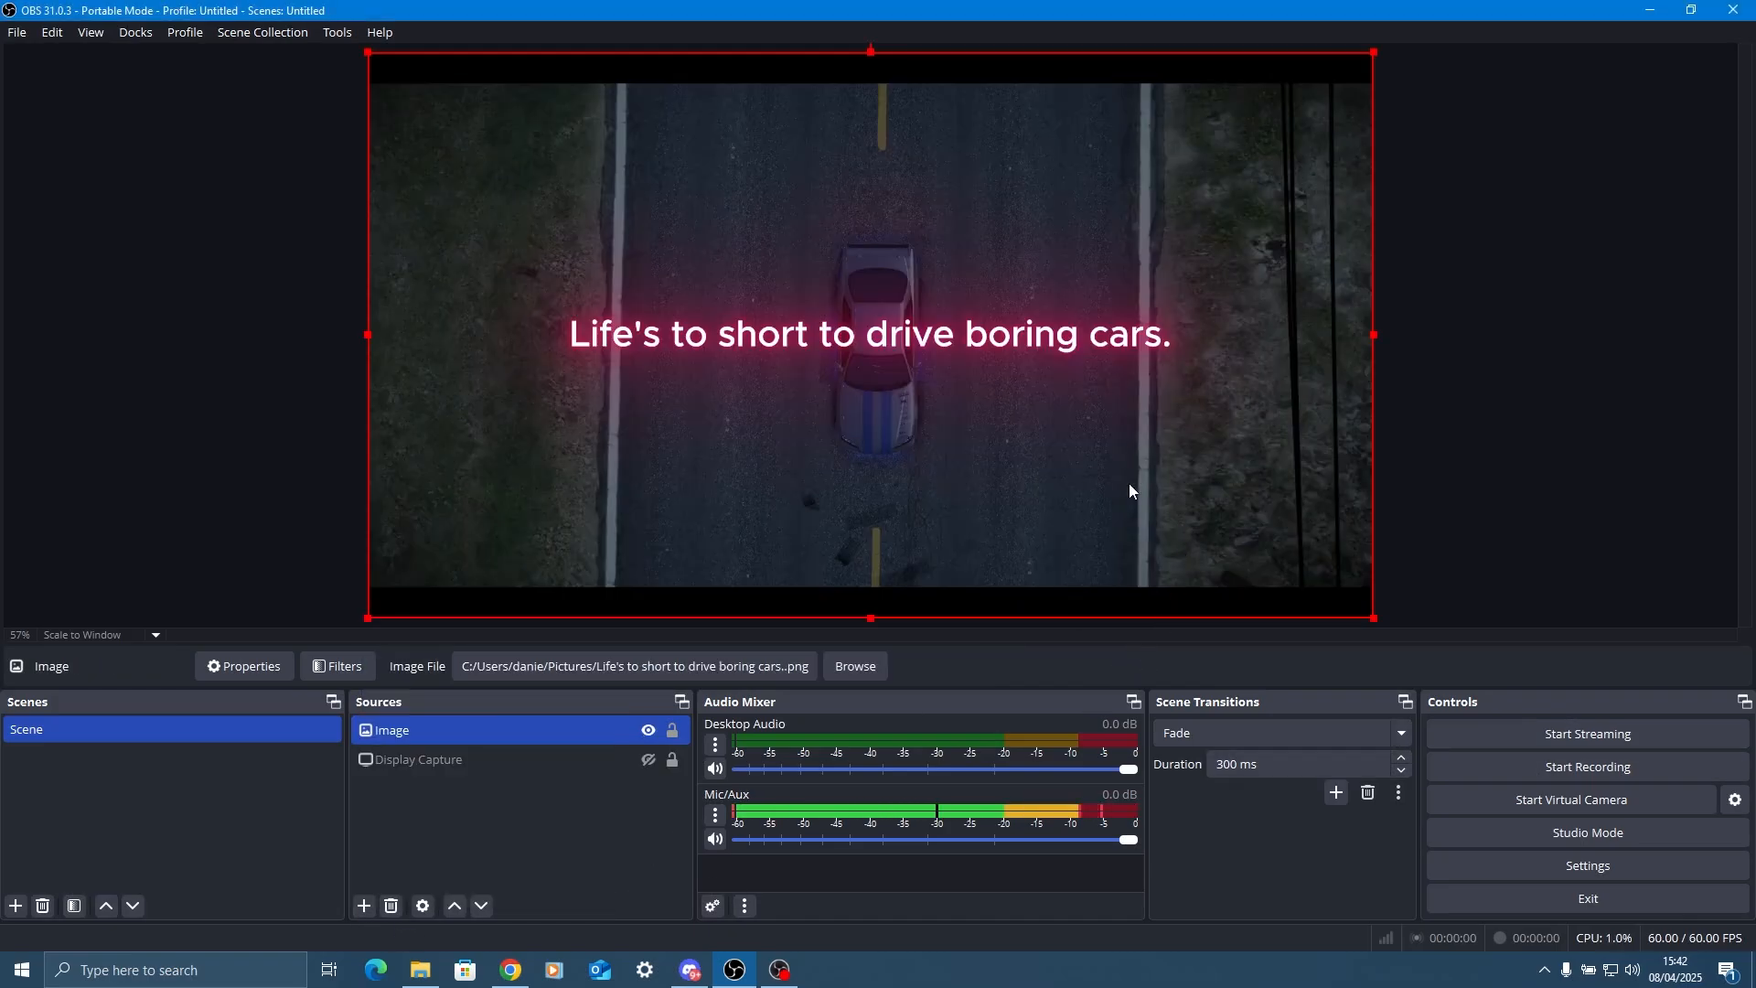
click(1427, 385)
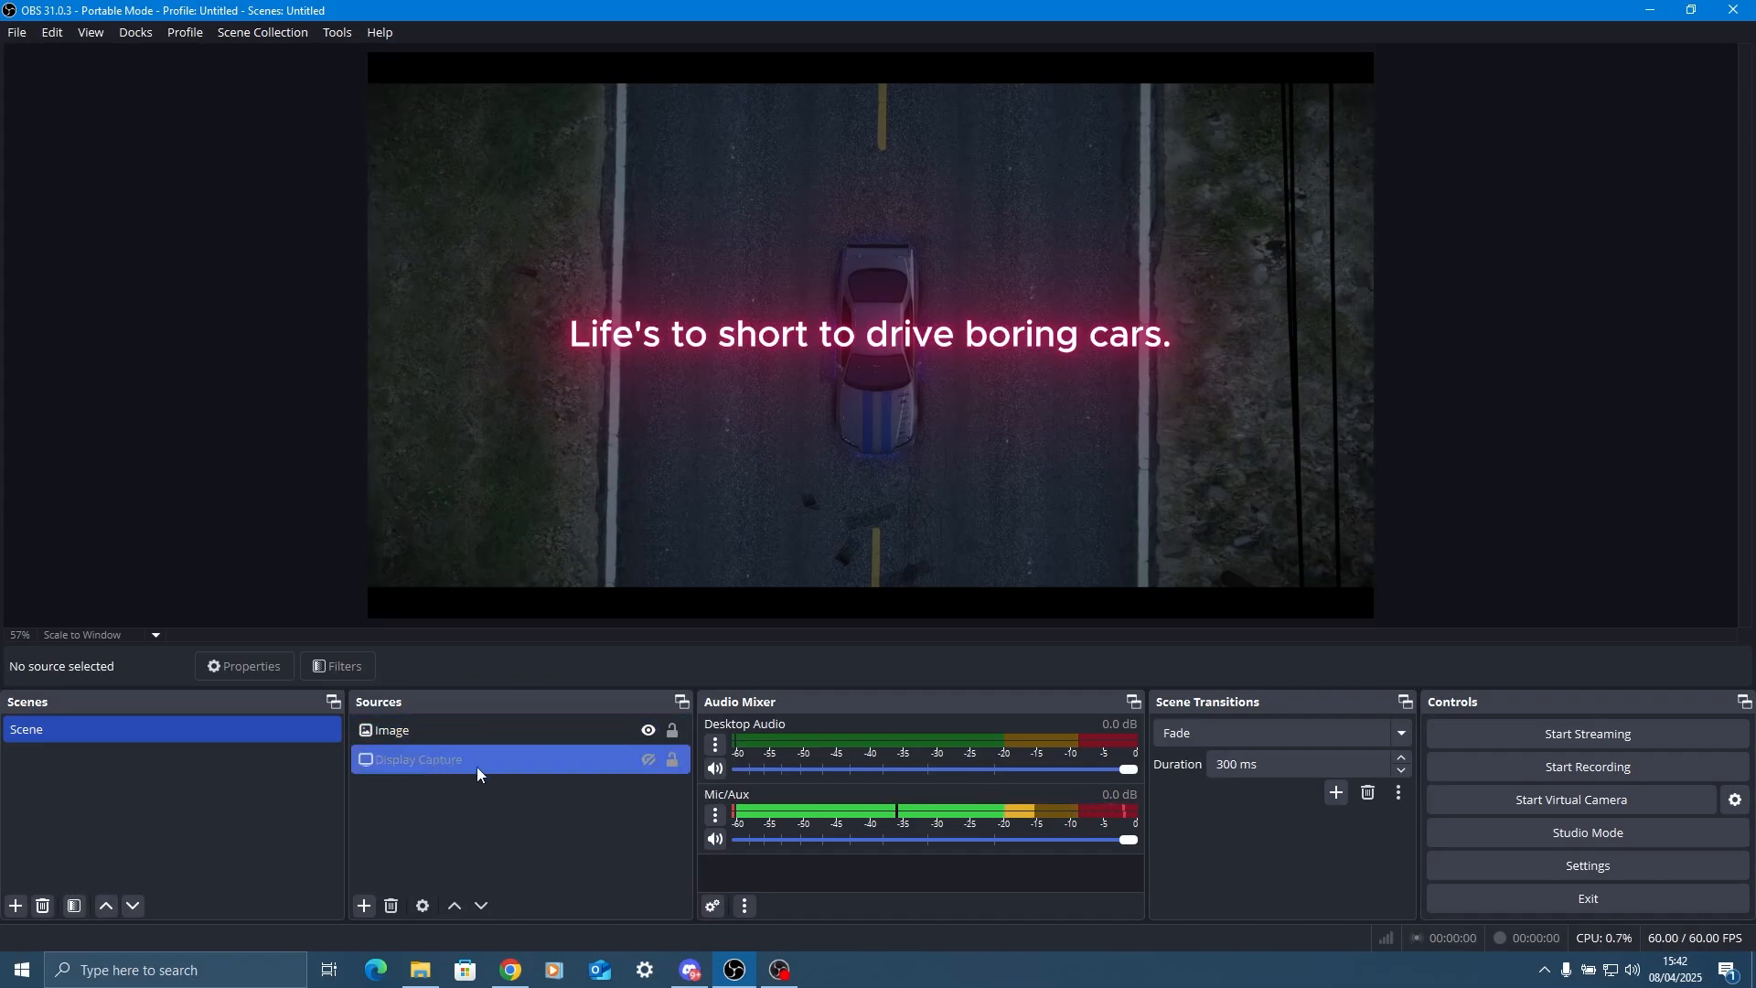
Make the Display Capture source visible and shrink the image to a small overlay near the upper-left corner of the canvas.
click(402, 730)
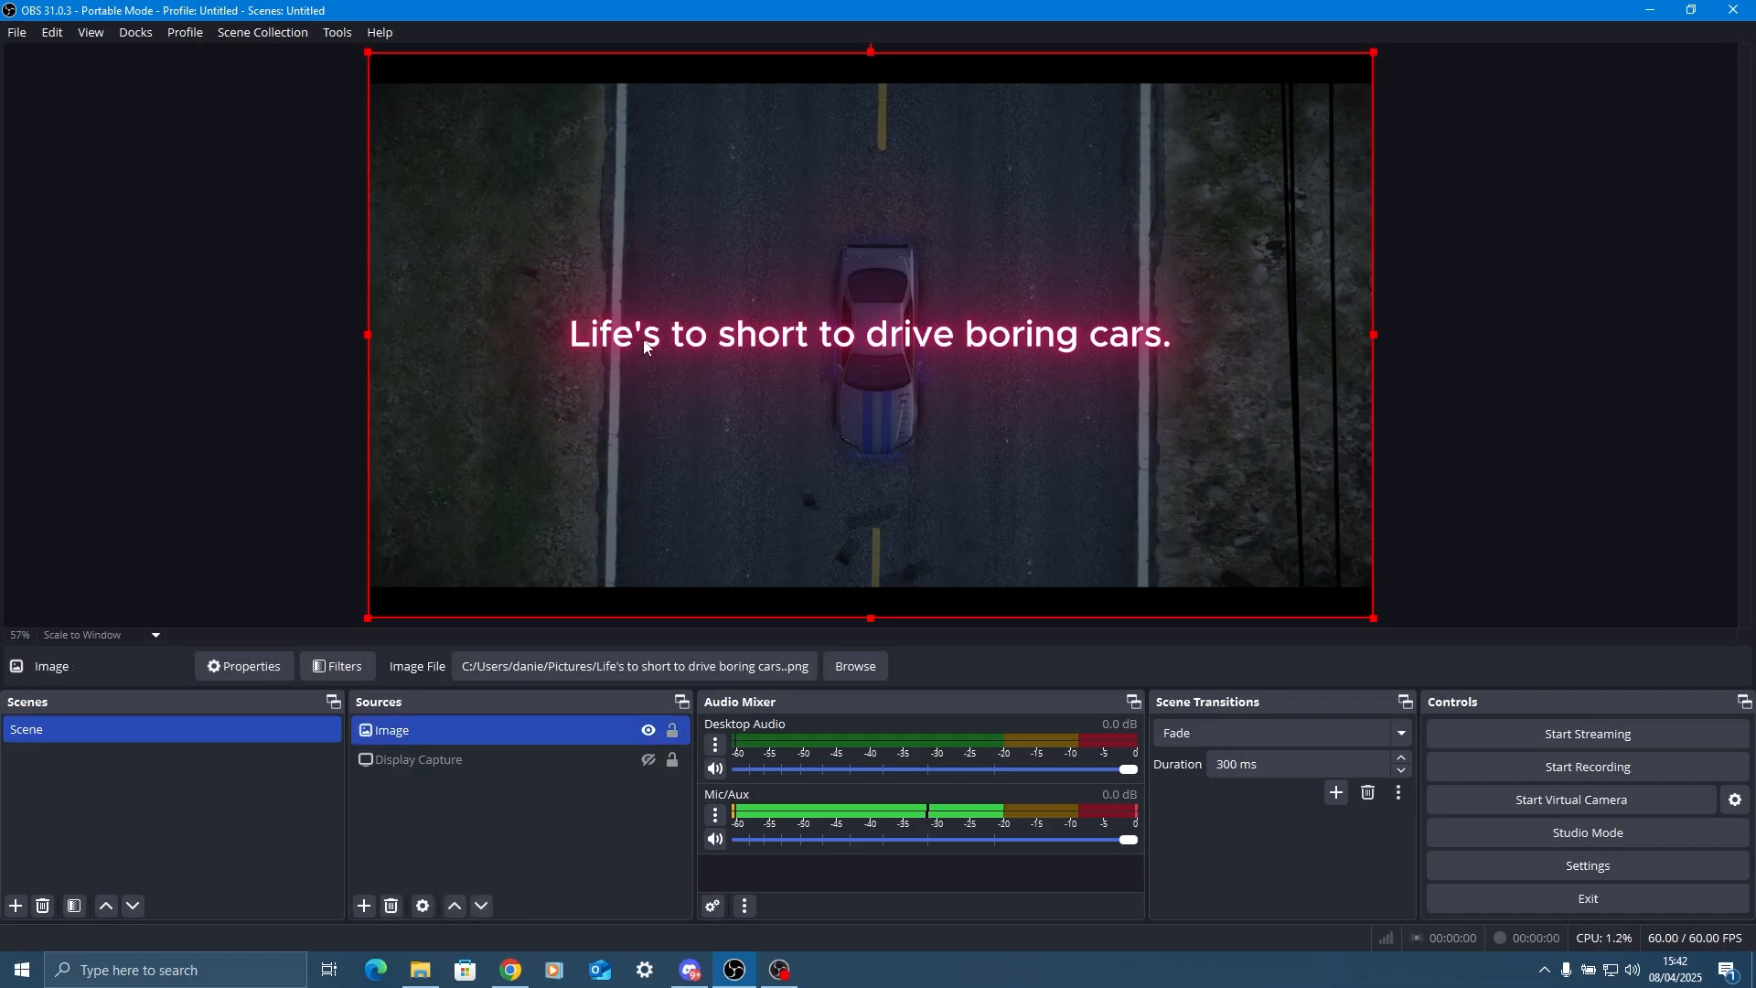
click(647, 760)
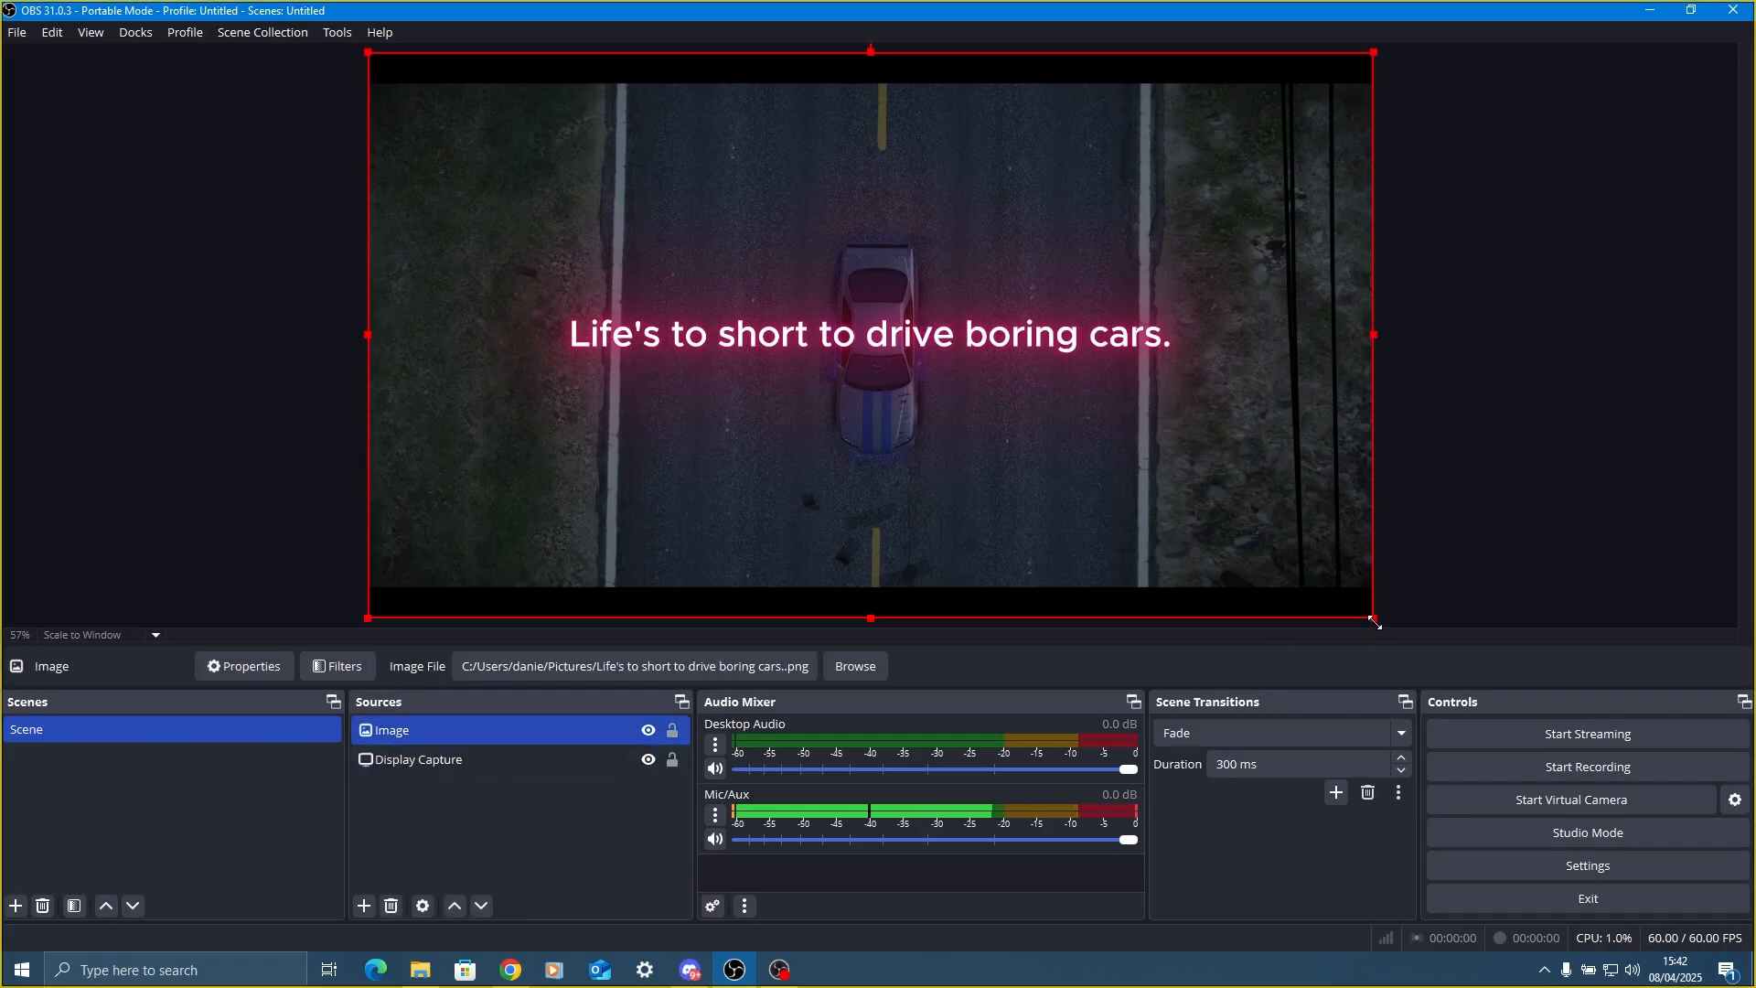
drag(1373, 618, 562, 153)
drag(536, 137, 546, 176)
click(951, 301)
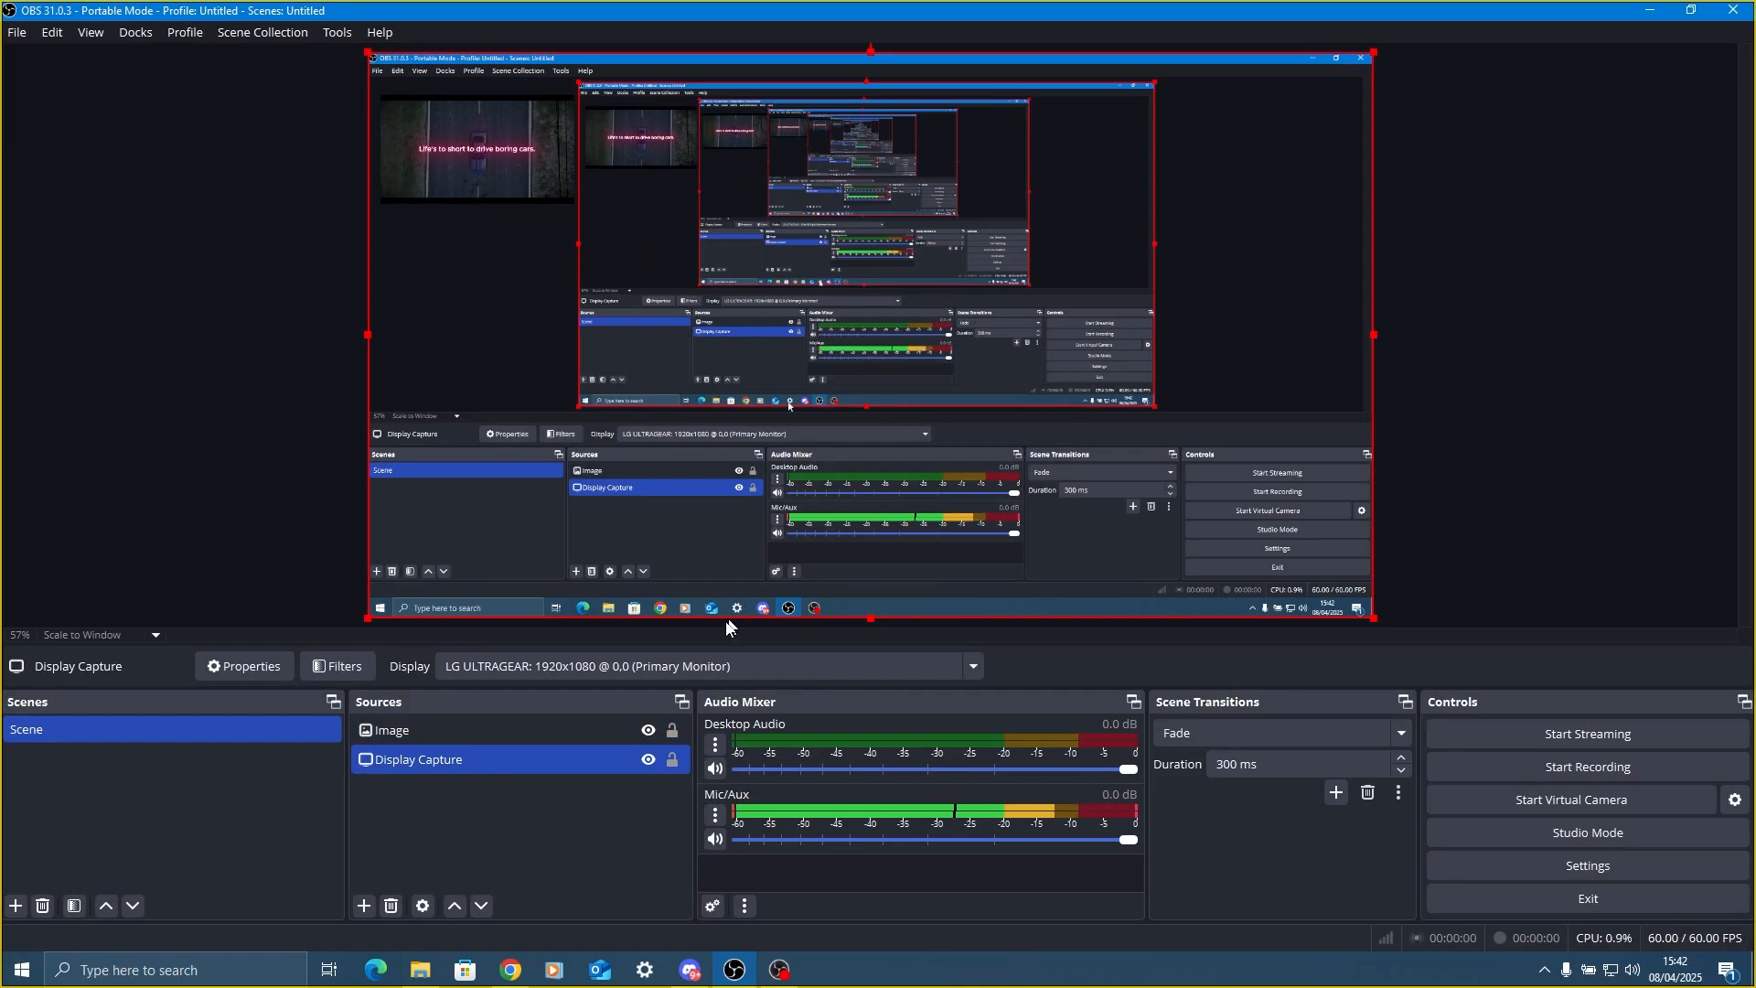
click(364, 905)
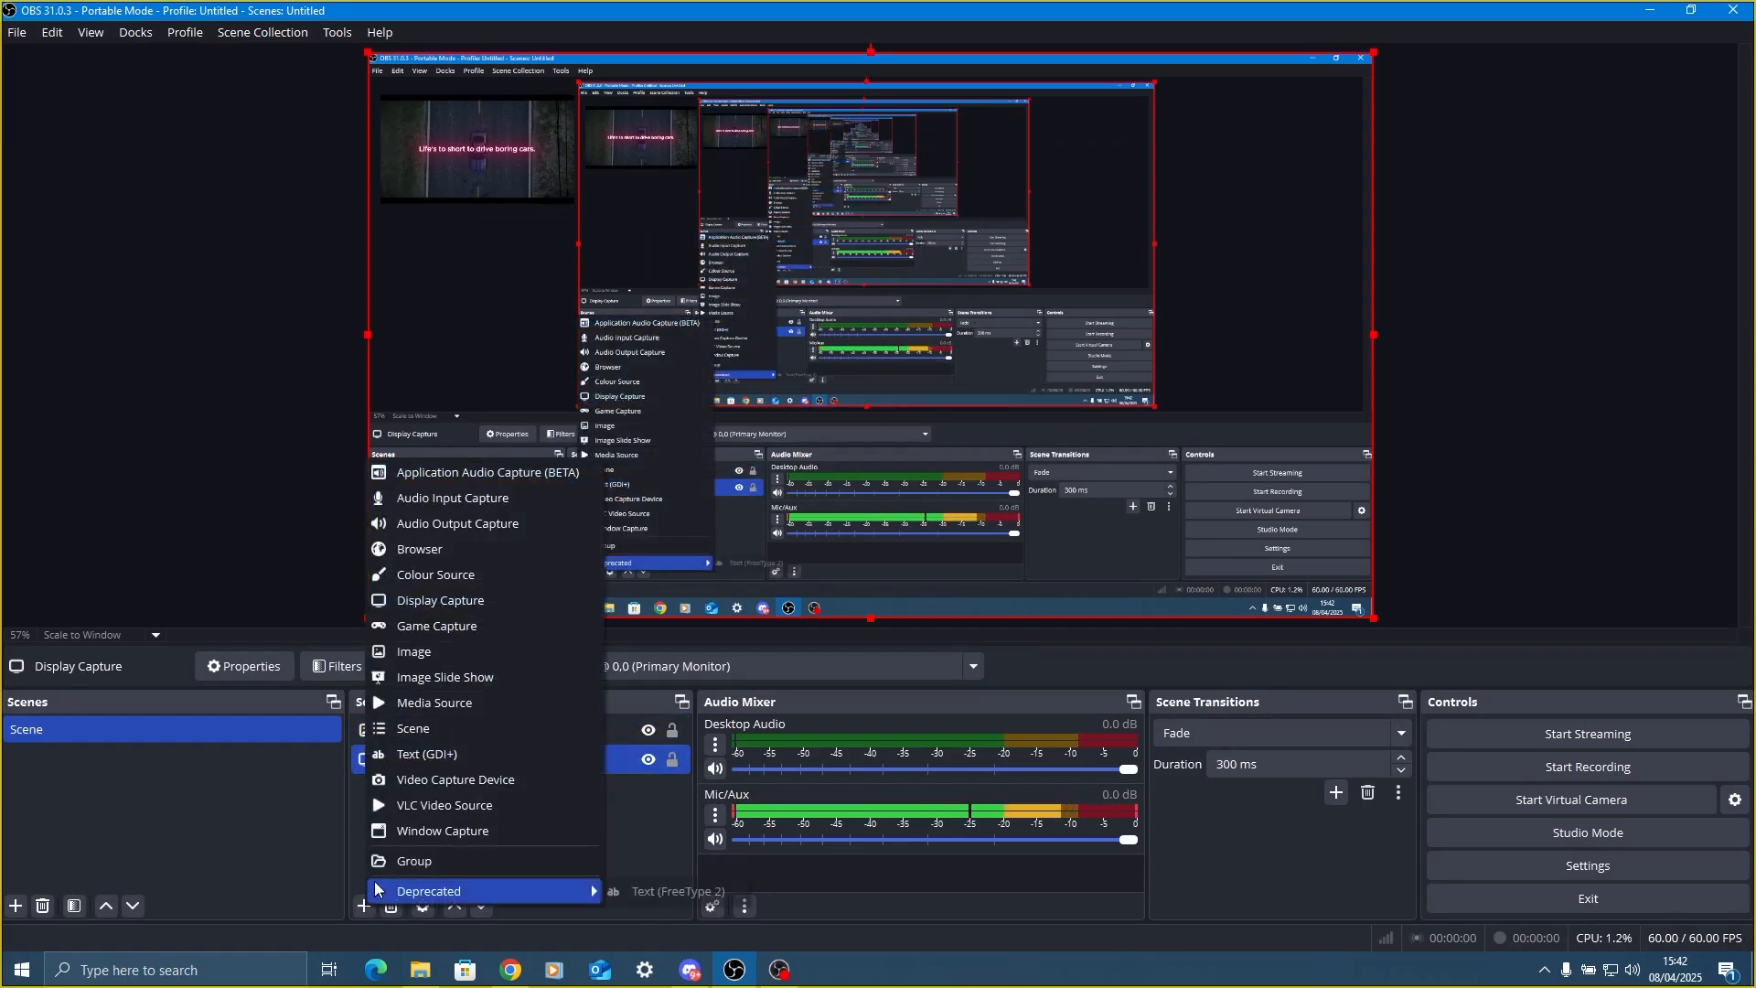
click(284, 528)
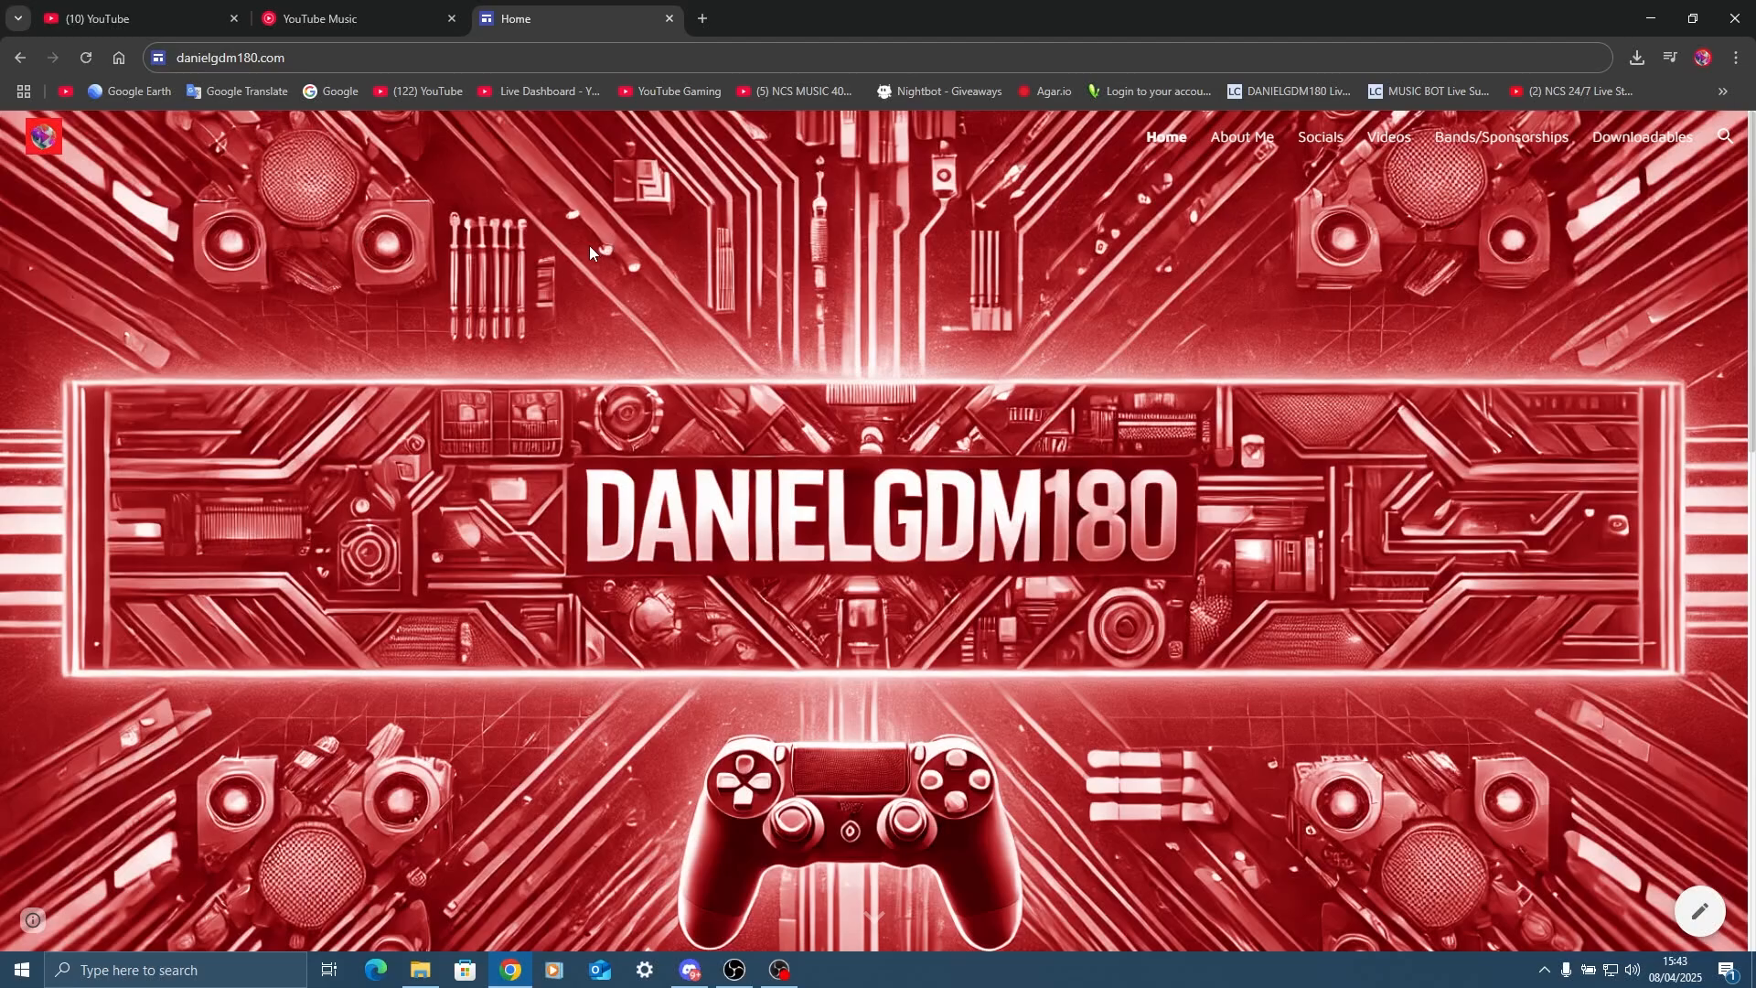
In Chrome, look through the streamer's website home page and read the biography text on the About Me page.
scroll(589, 245, down, 10)
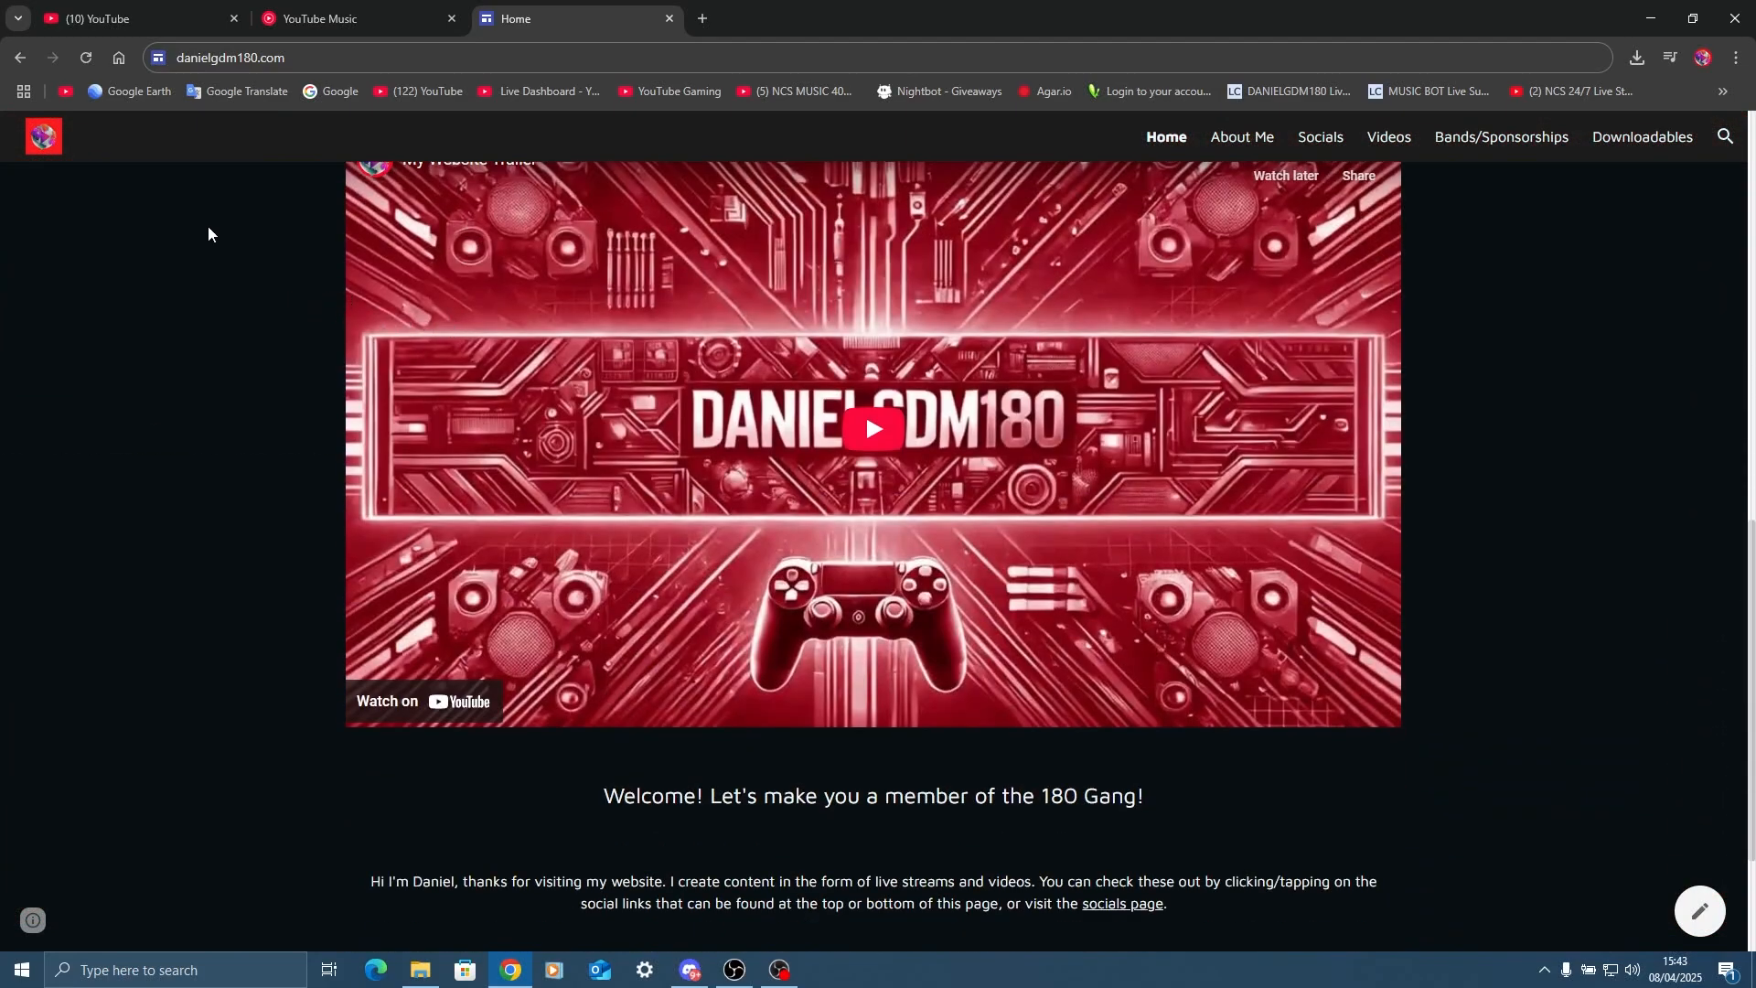
scroll(319, 364, up, 3)
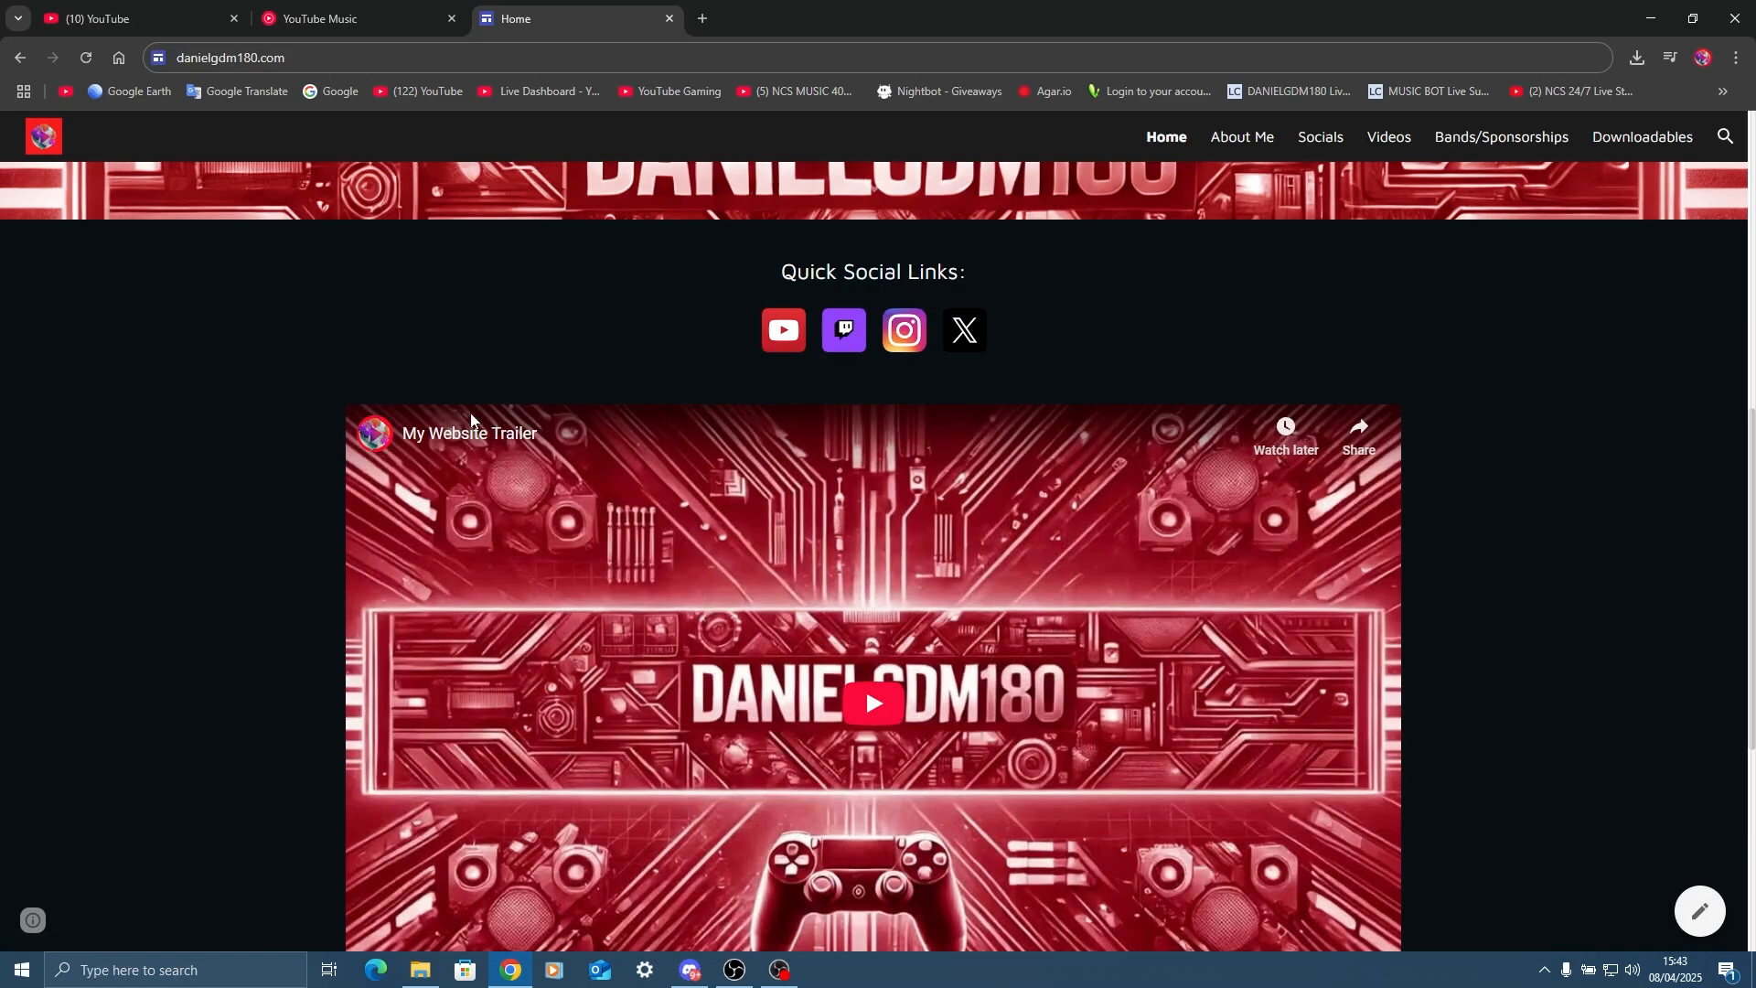
click(1251, 144)
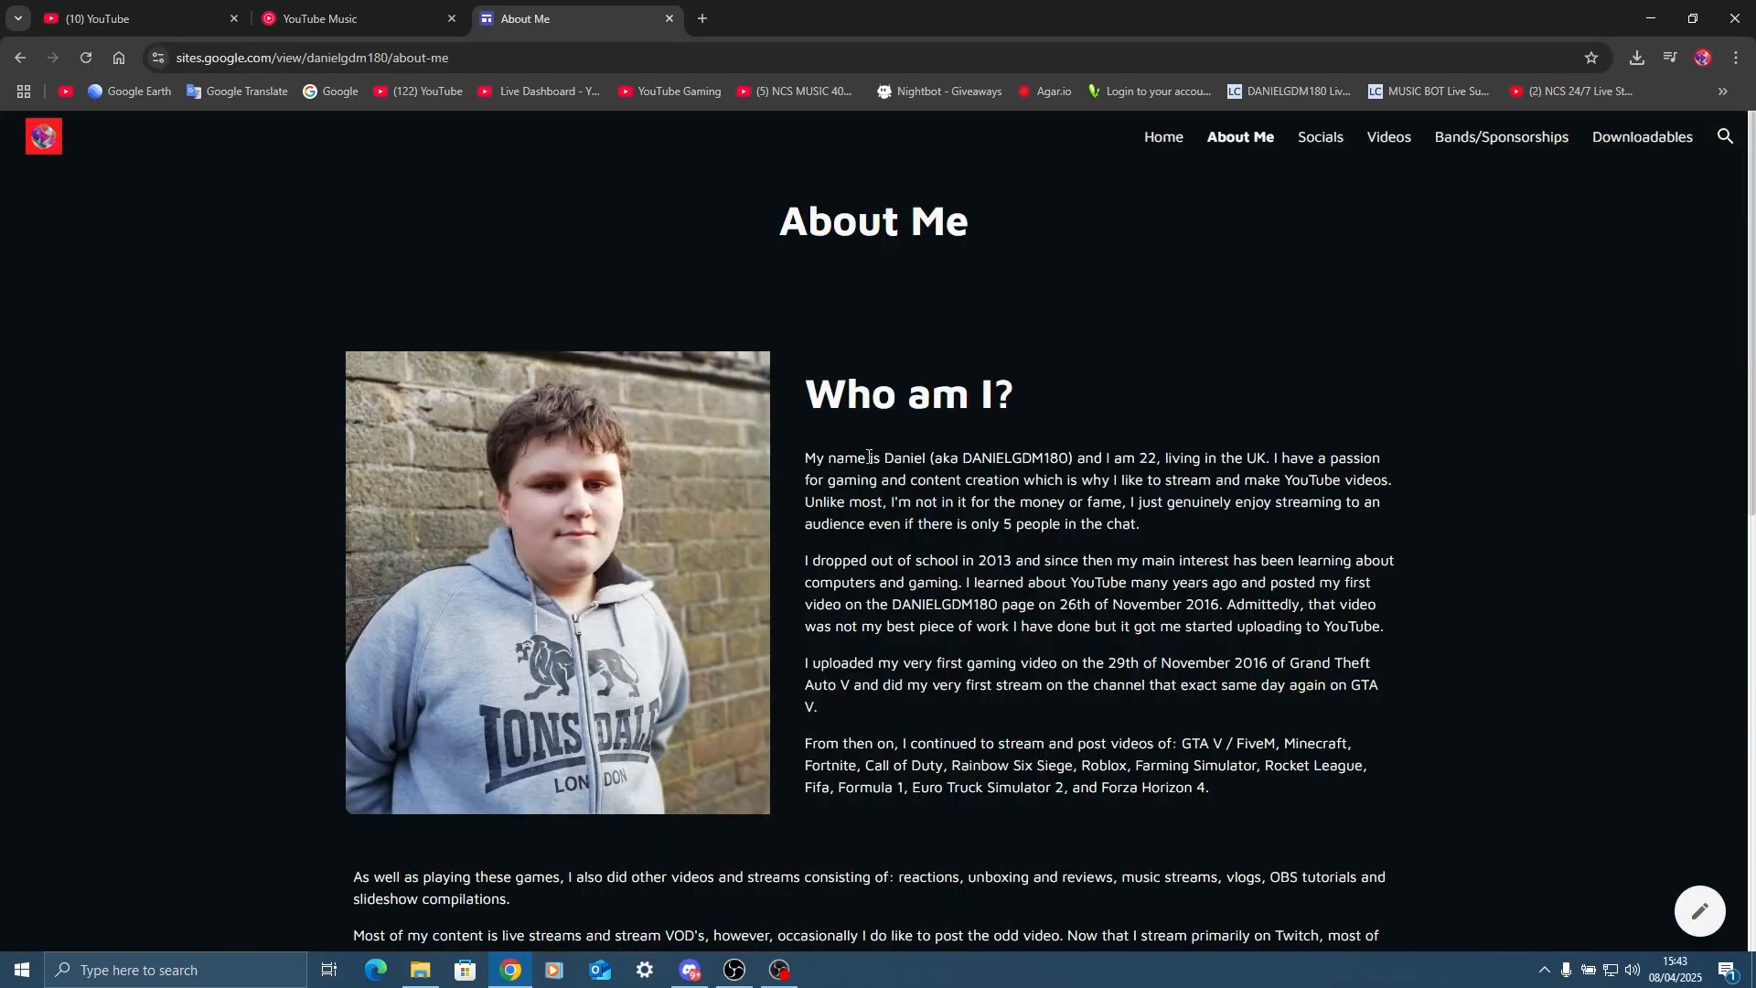
scroll(640, 516, down, 5)
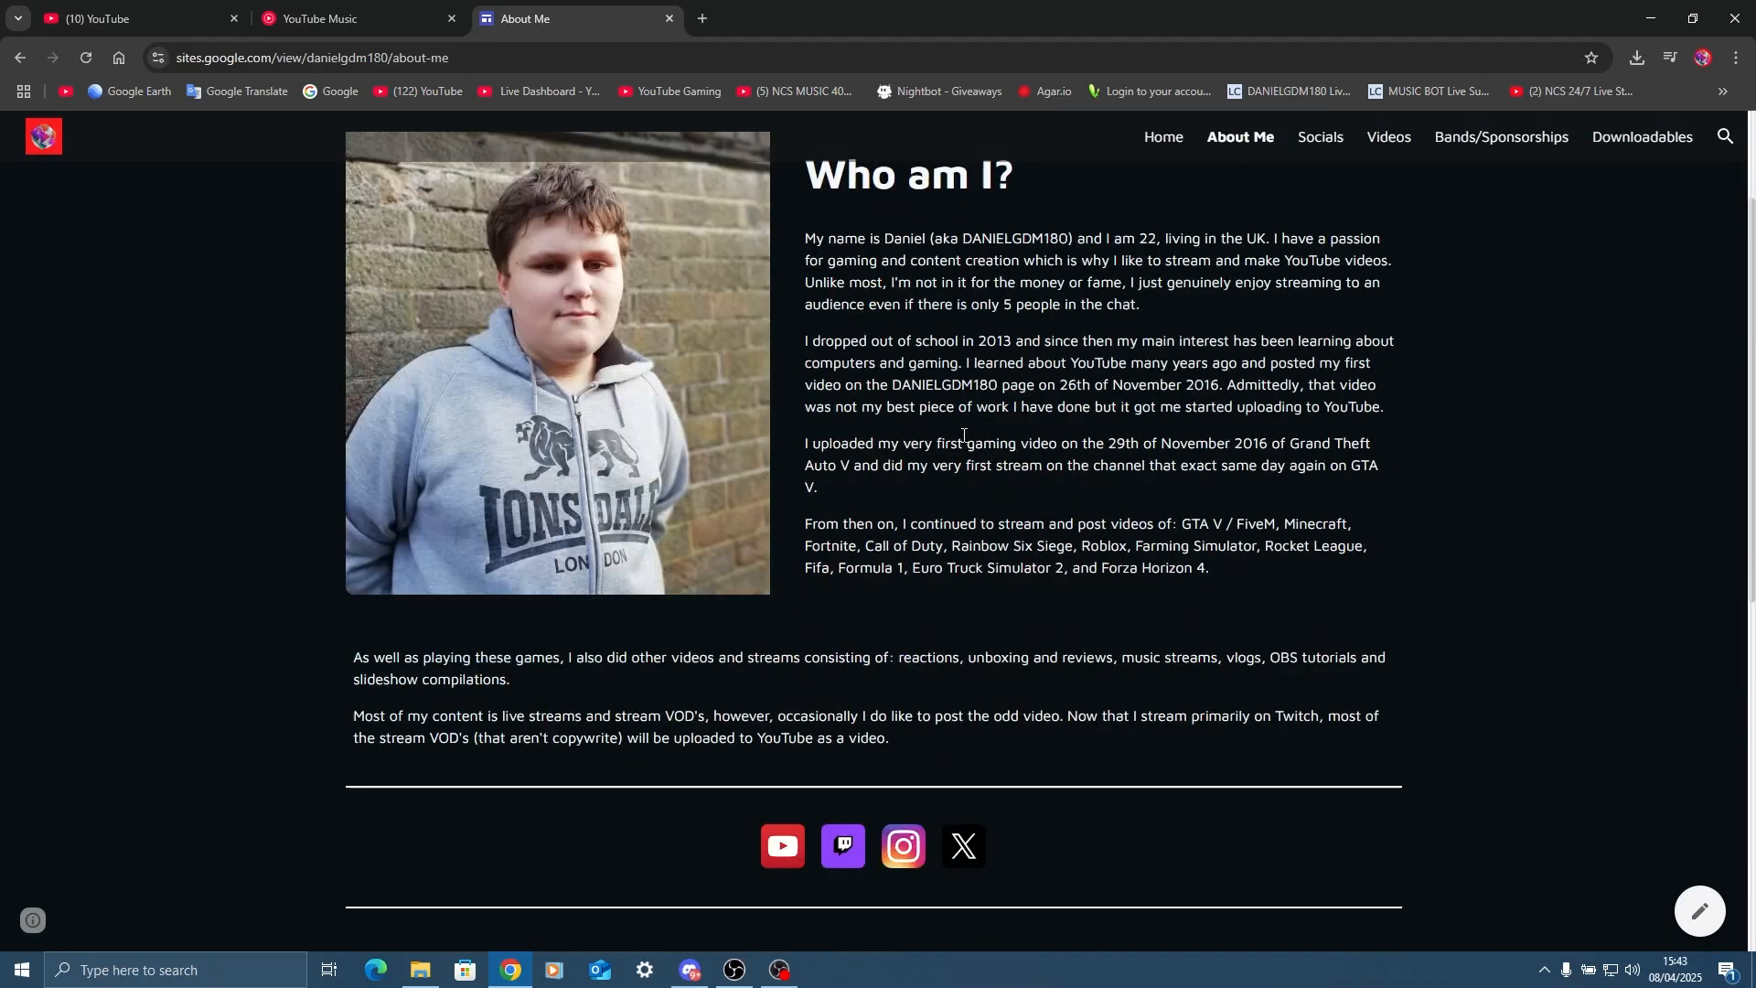
scroll(949, 317, up, 3)
drag(962, 297, 1117, 502)
drag(953, 692, 1068, 695)
click(1283, 750)
Look through the website's Socials, Videos, Bands/Sponsorships and Downloadables pages, ending back on the home page.
click(1320, 137)
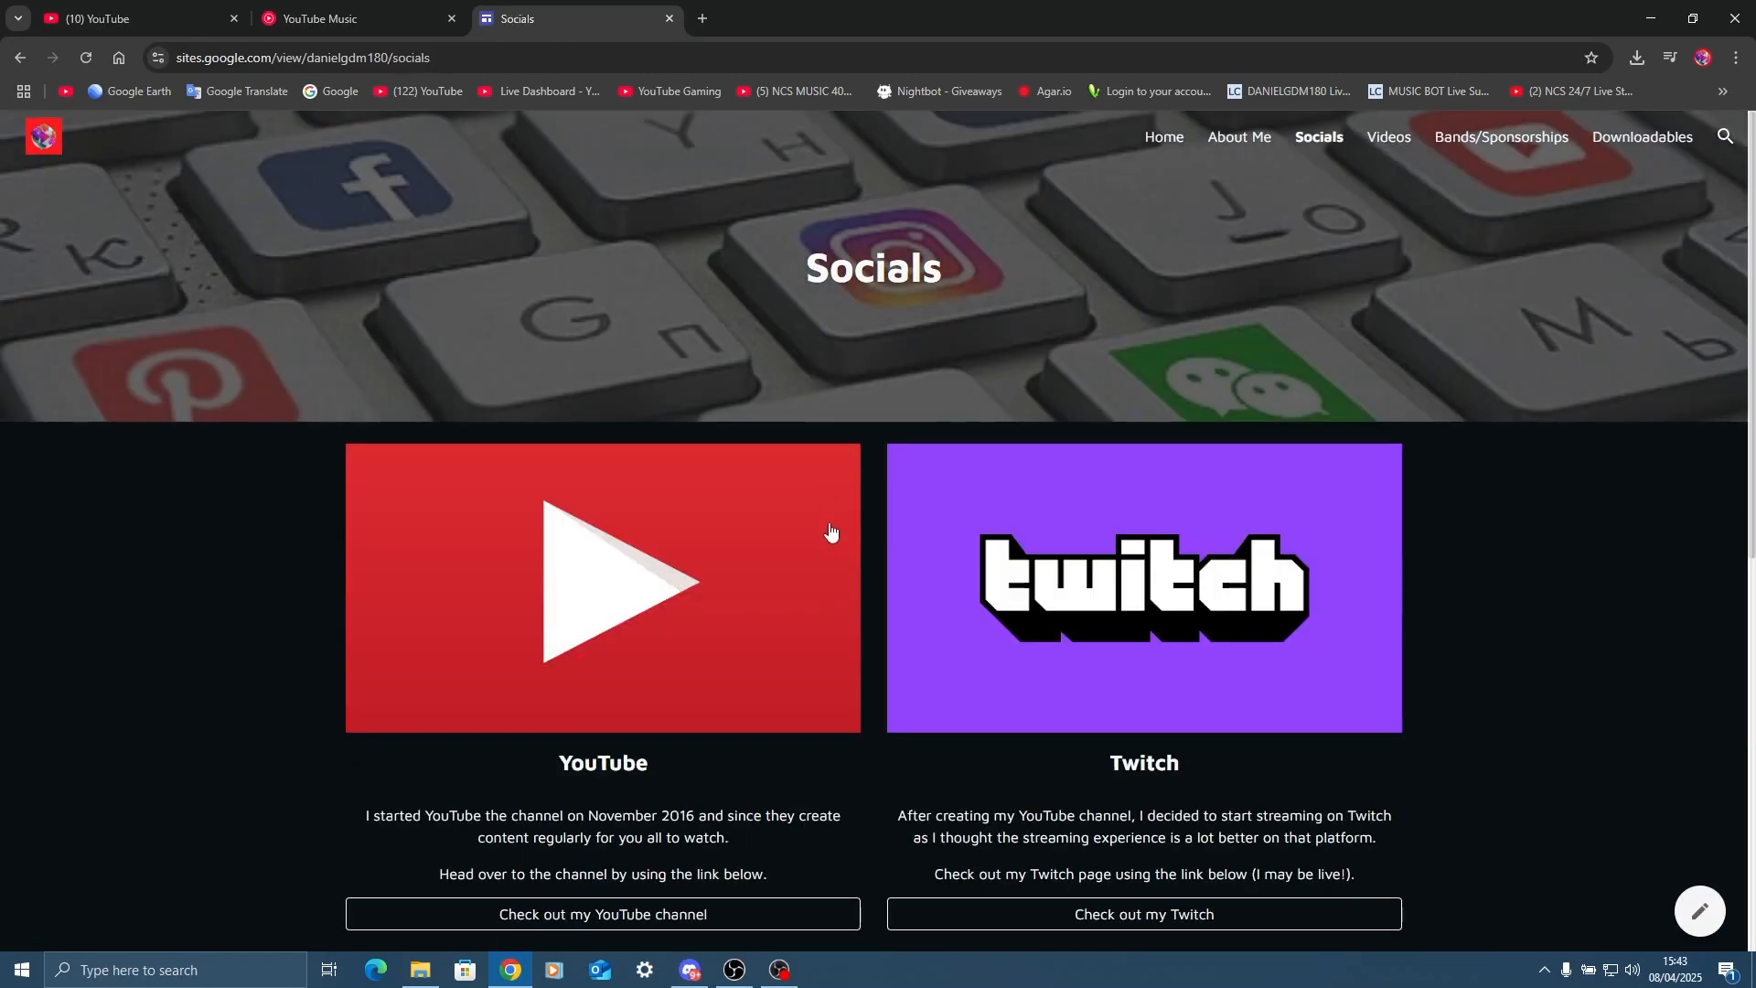
scroll(827, 534, down, 8)
click(1389, 137)
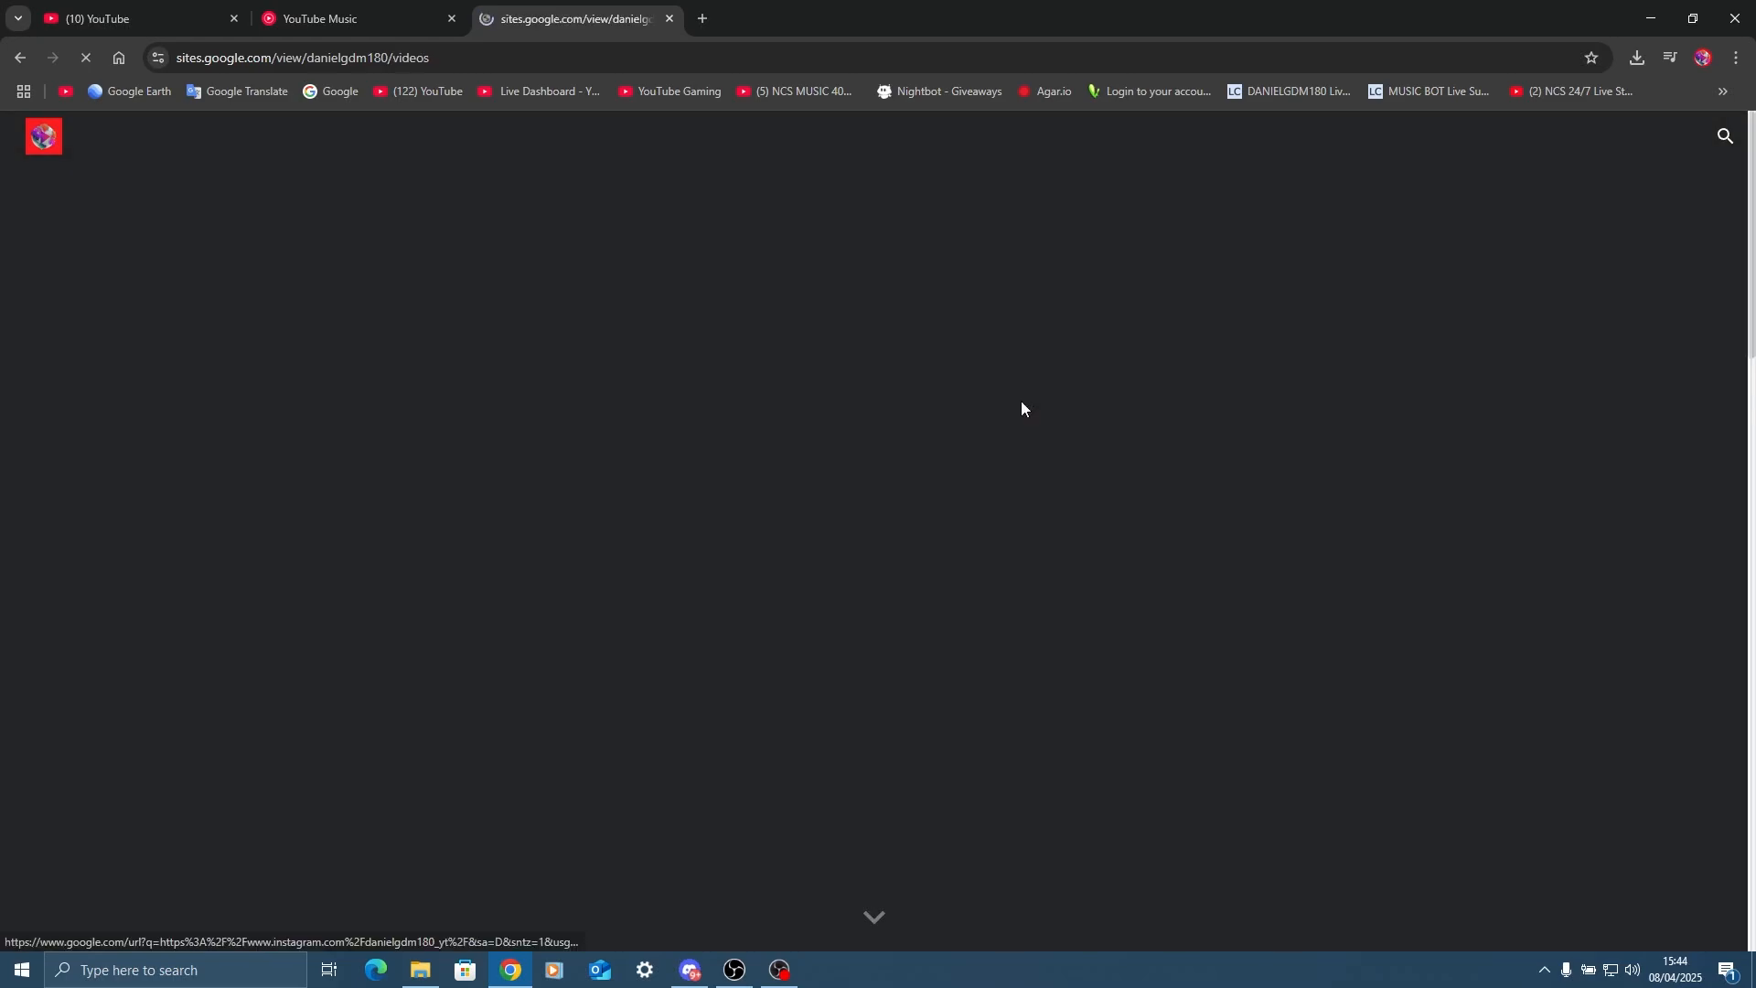
scroll(812, 469, down, 6)
scroll(820, 487, down, 14)
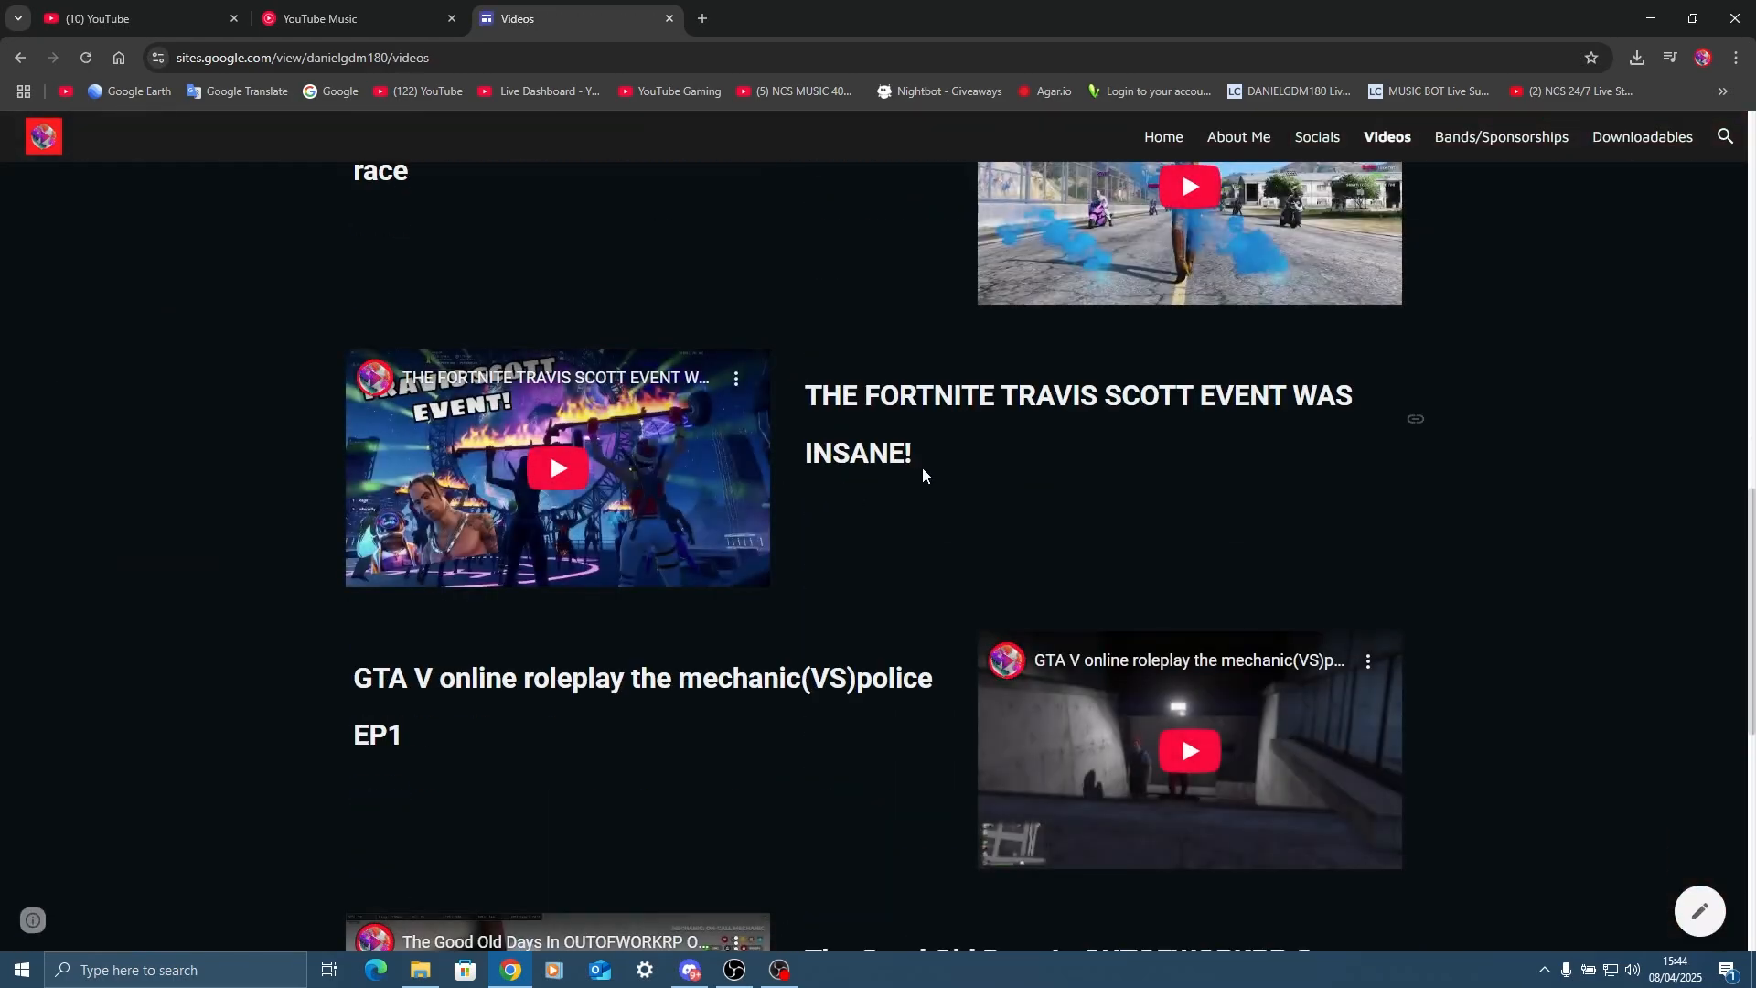
click(1454, 137)
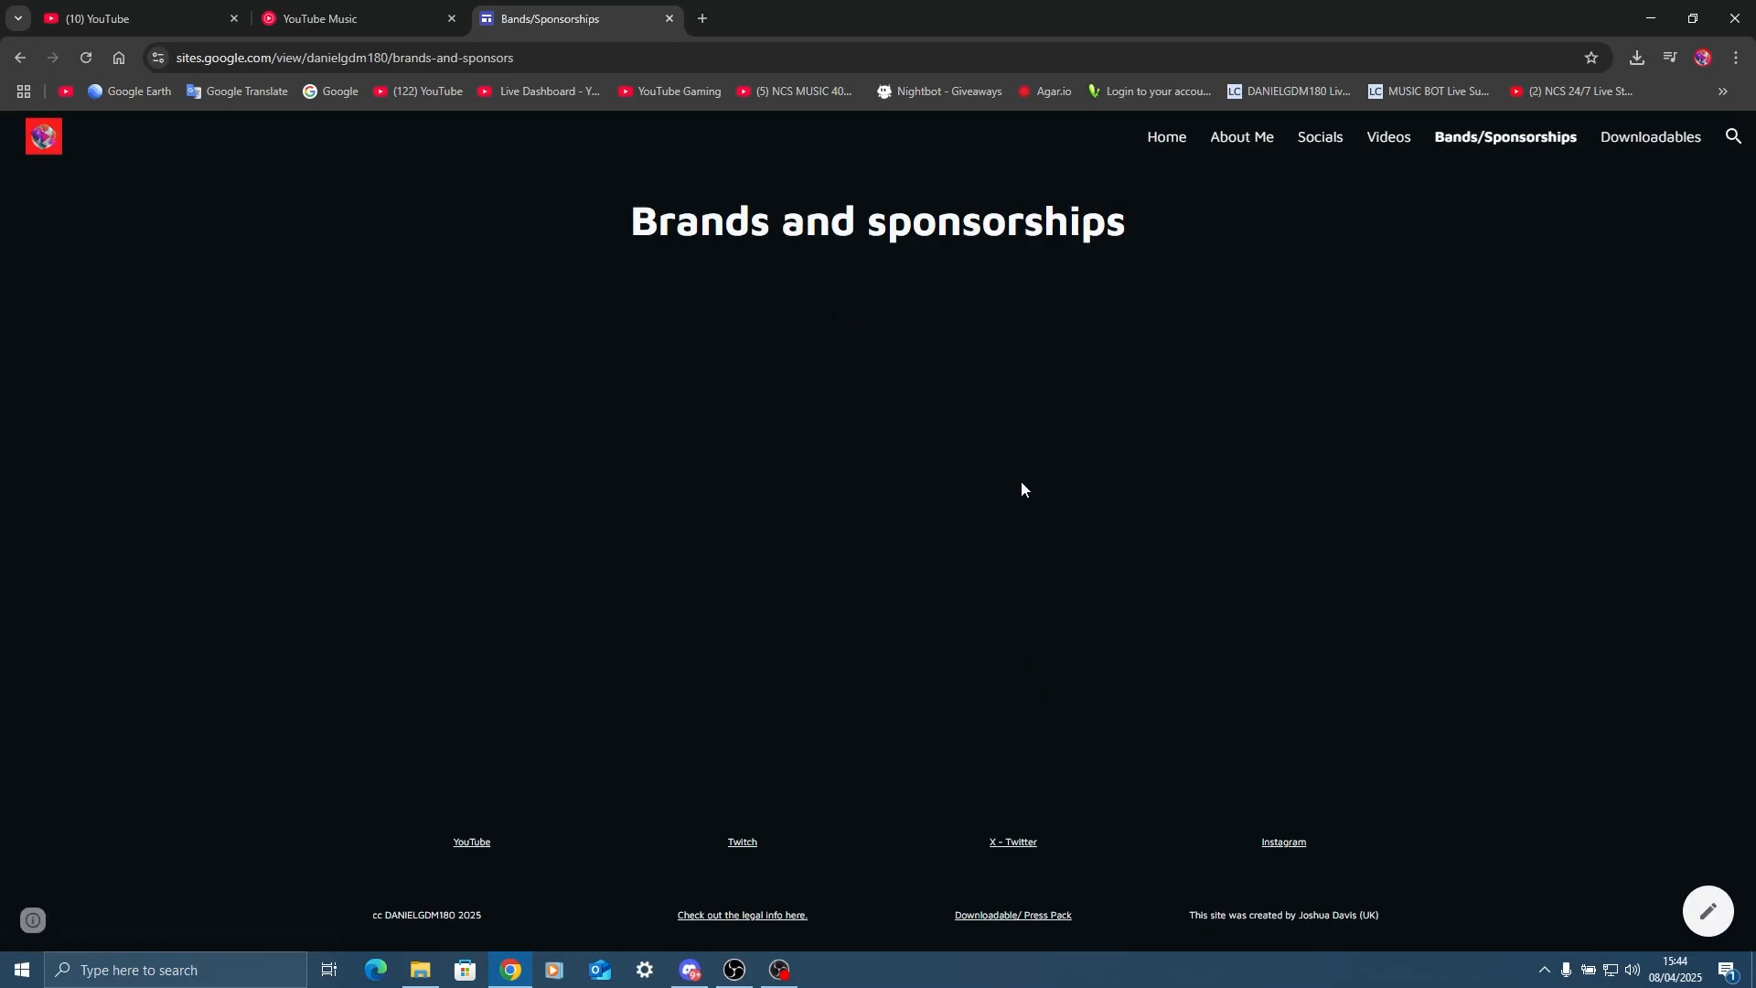
click(1644, 139)
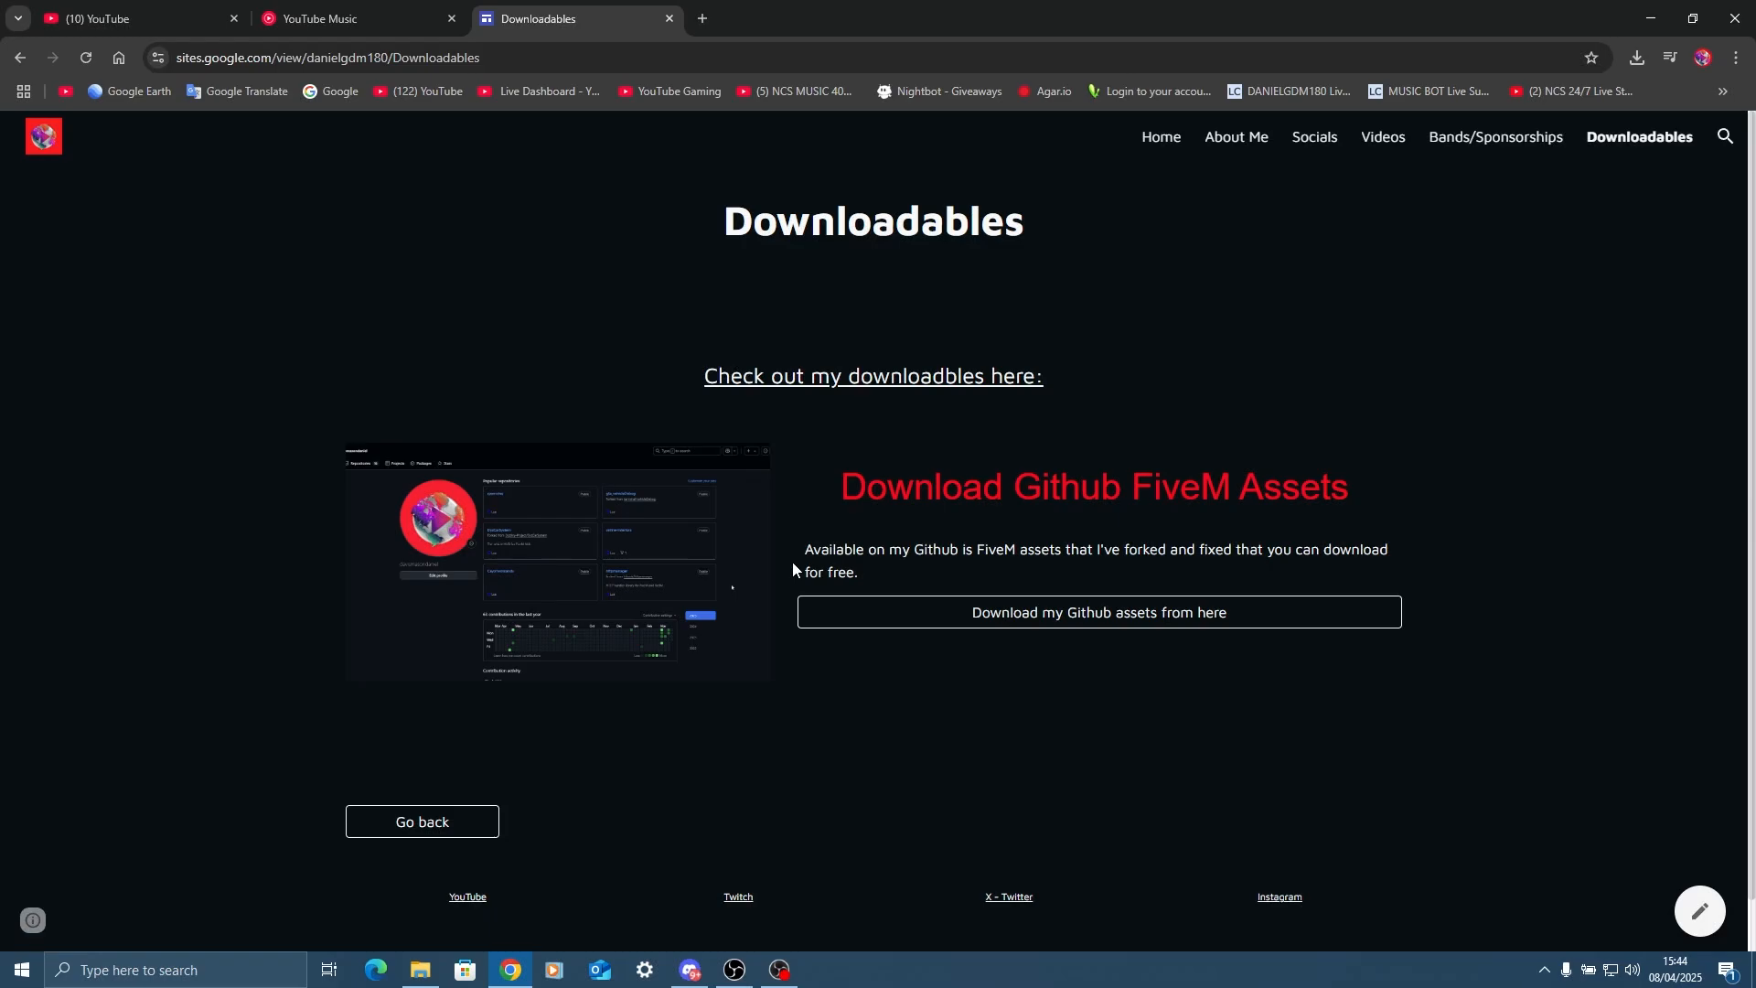
scroll(792, 561, down, 1)
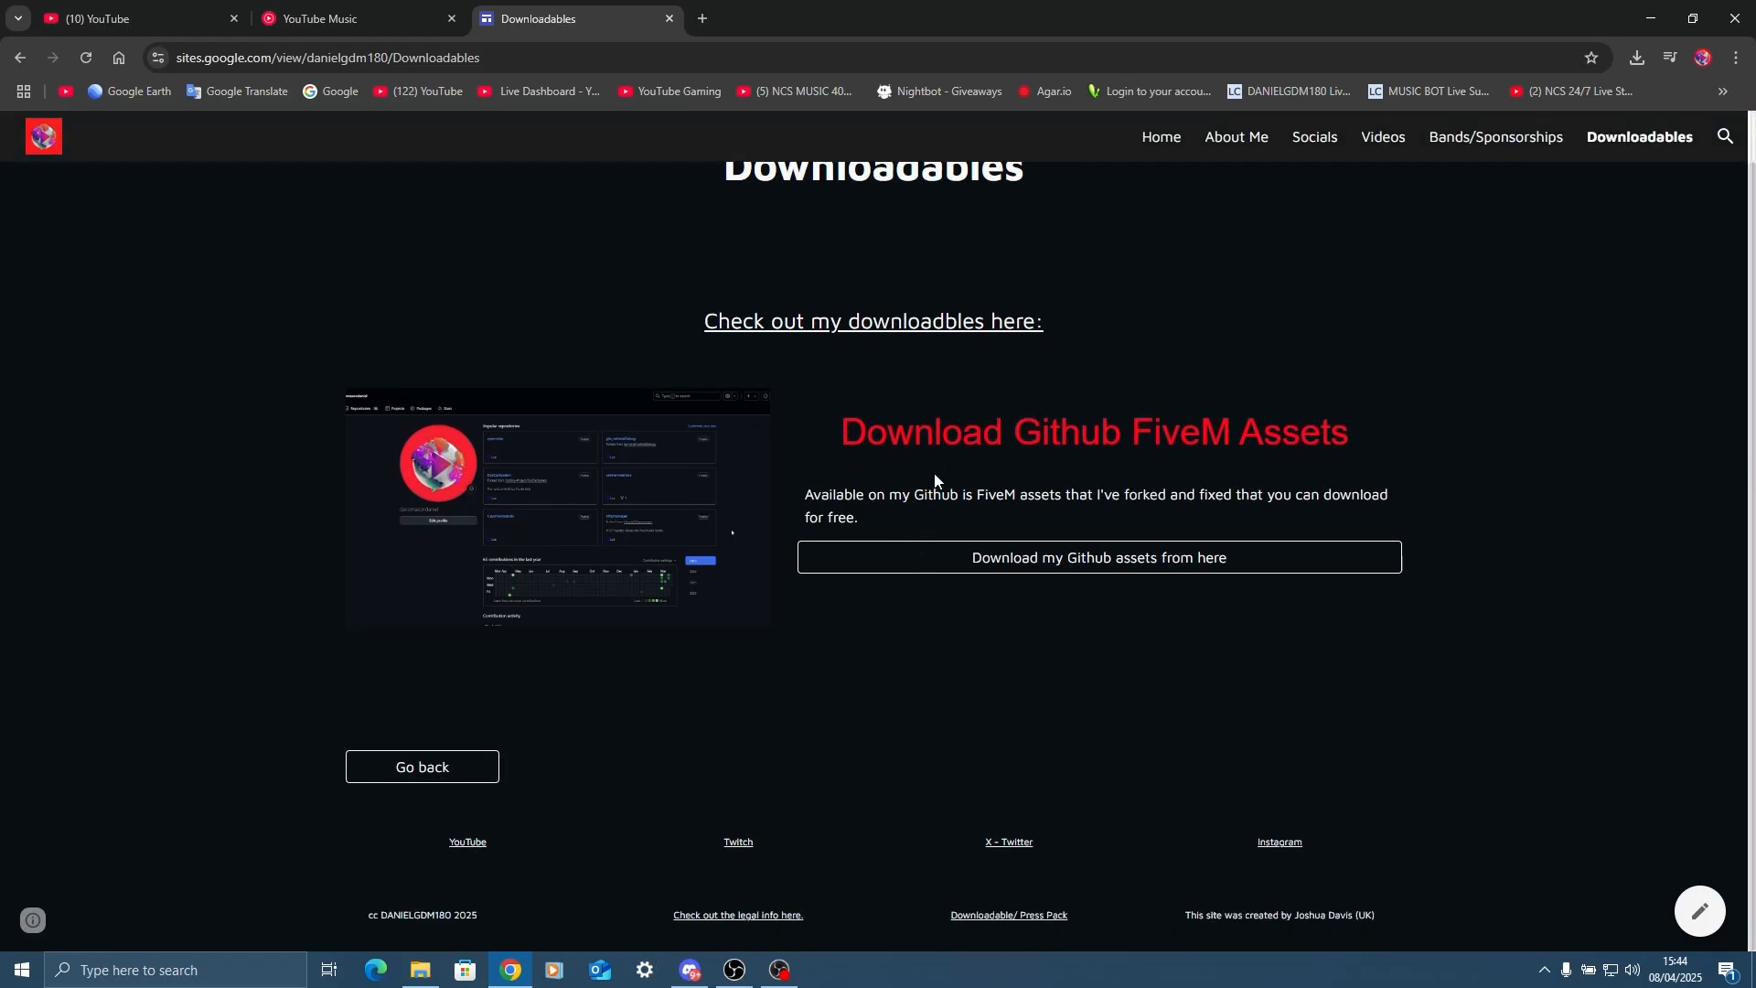
click(48, 134)
scroll(726, 480, down, 12)
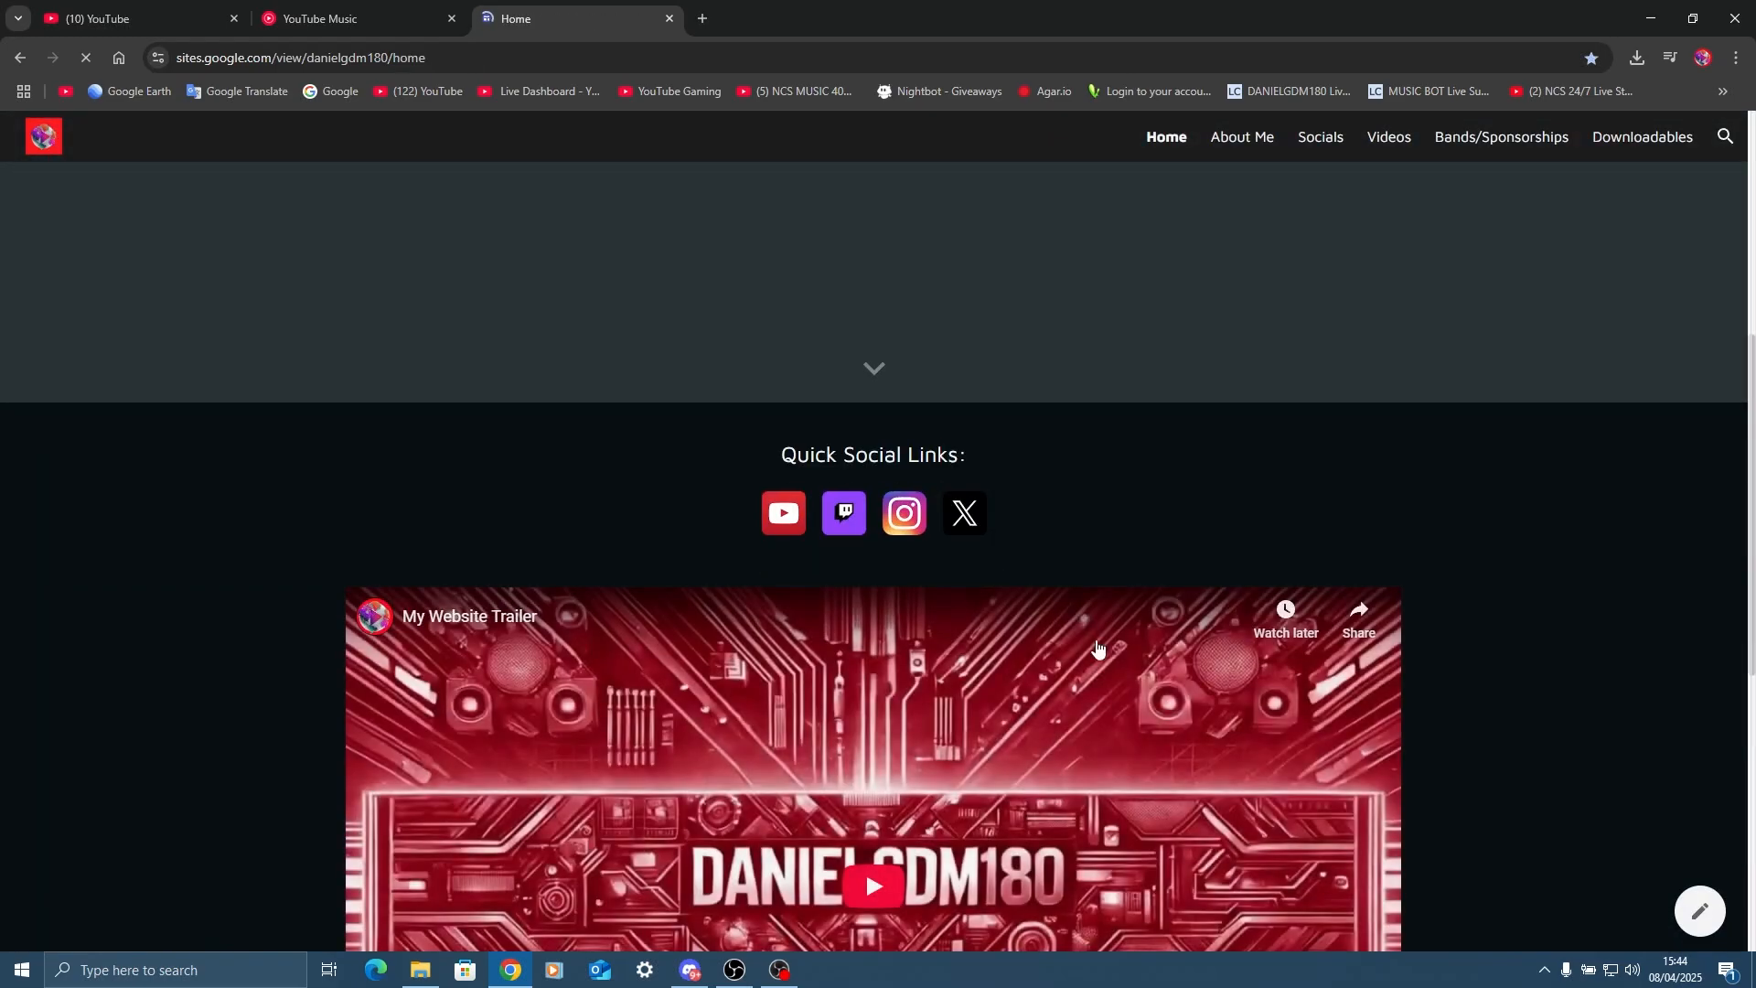